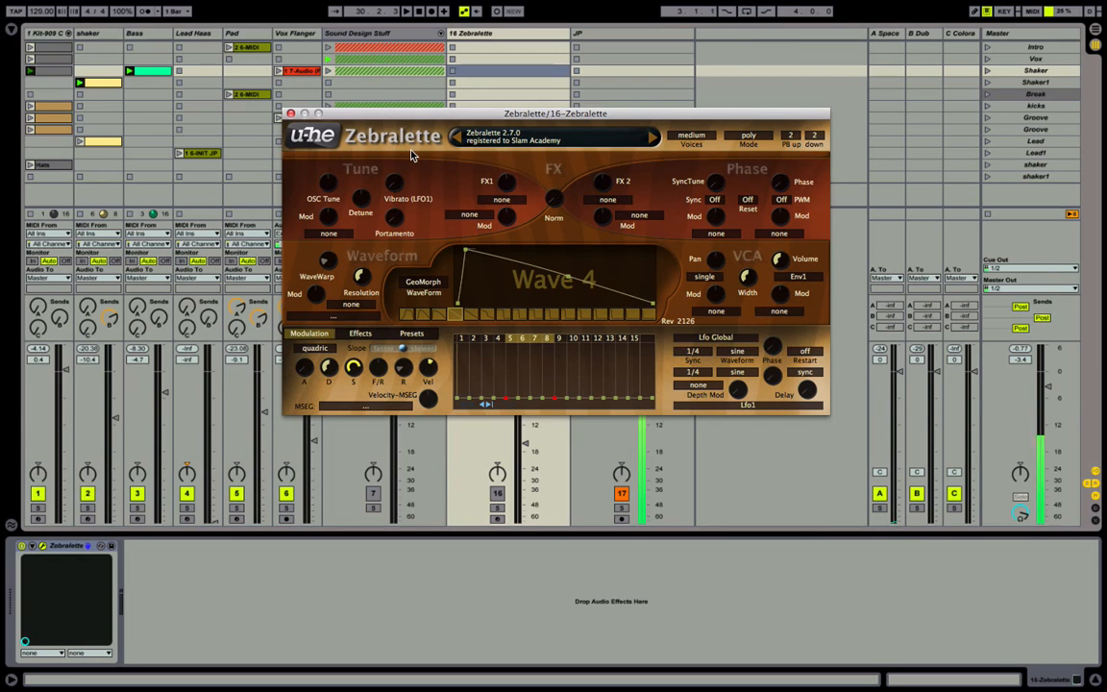
{"action": "left_click", "coordinate": [424, 286]}
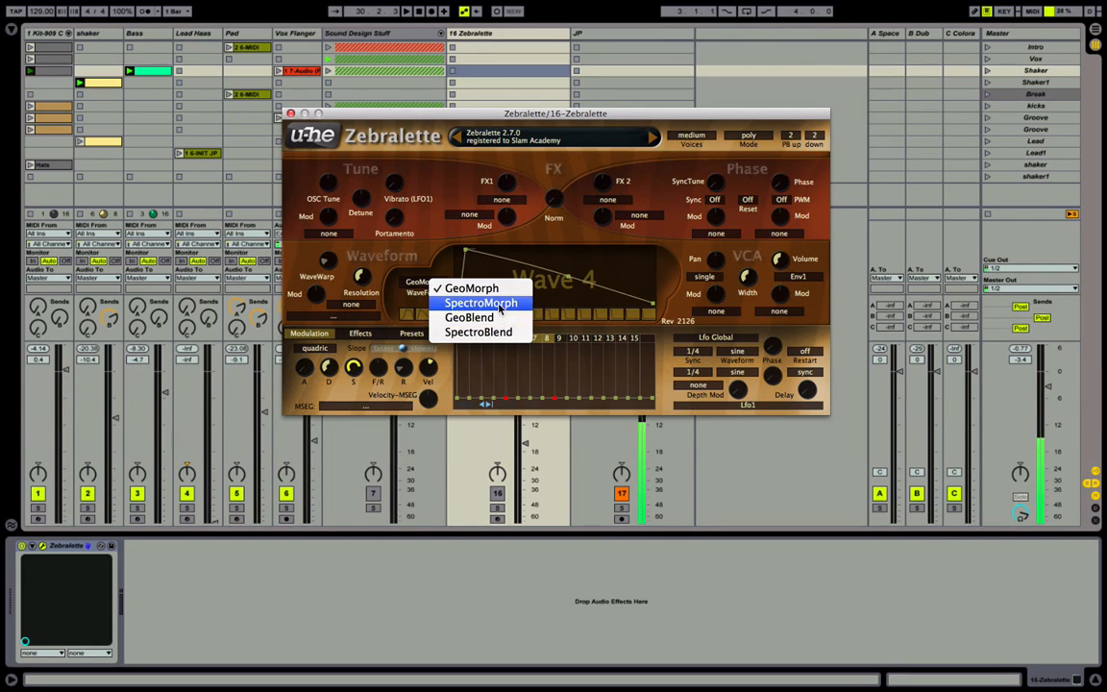
{"action": "left_click", "coordinate": [401, 149]}
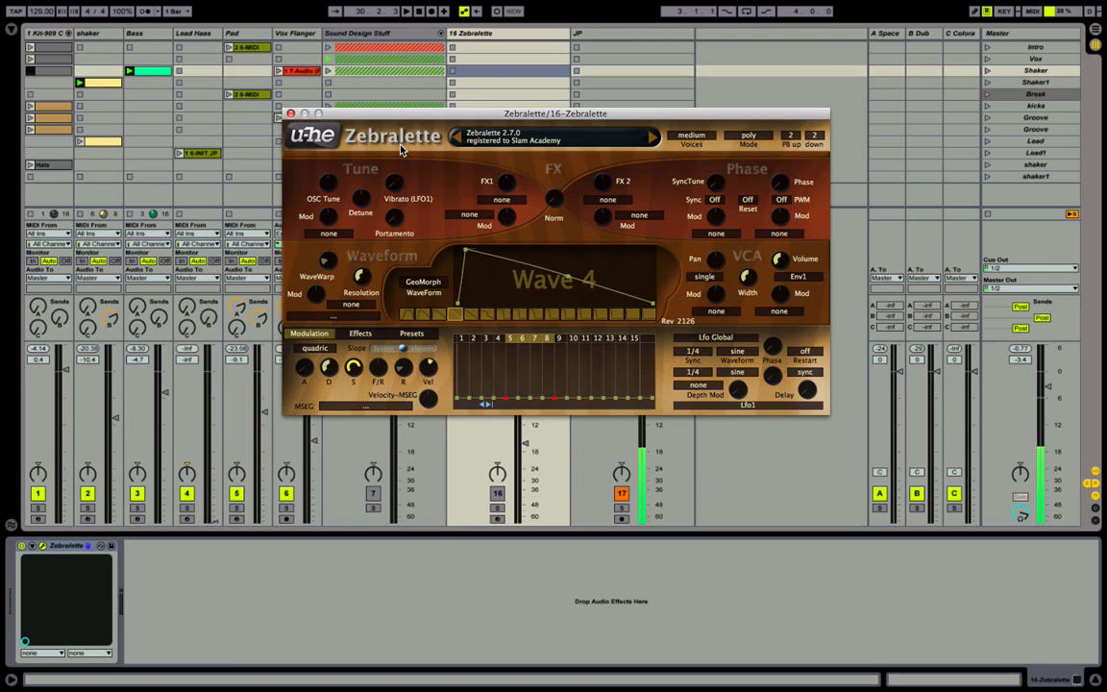
{"action": "left_click", "coordinate": [424, 286]}
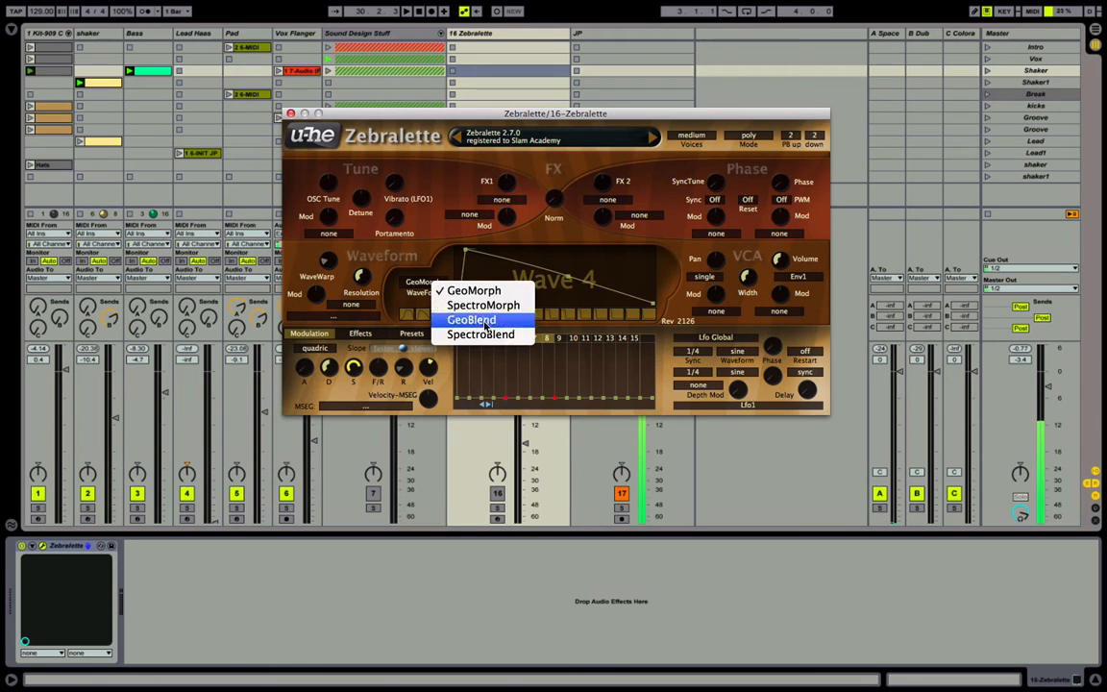
{"action": "left_click", "coordinate": [440, 253]}
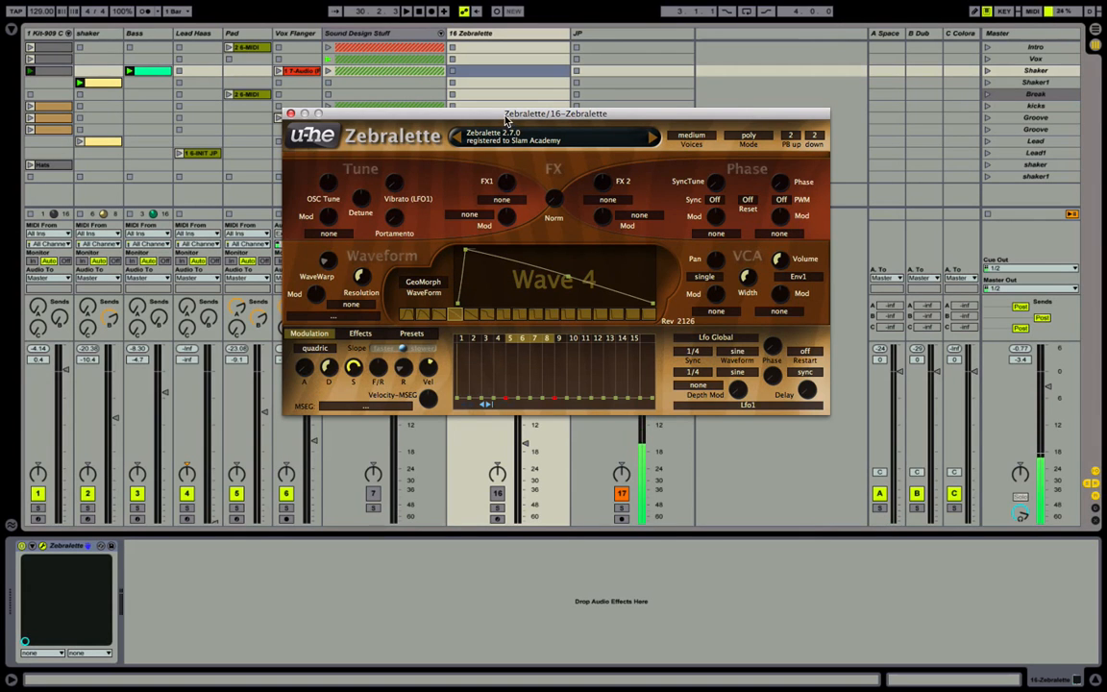
Search the browser for "oscilloscope" and load Oscilloscope (1).amxd onto the Zebralette track.
{"action": "left_click_drag", "start_coordinate": [506, 118], "coordinate": [600, 140]}
{"action": "key", "text": "ctrl+f"}
{"action": "type", "text": "oscillo"}
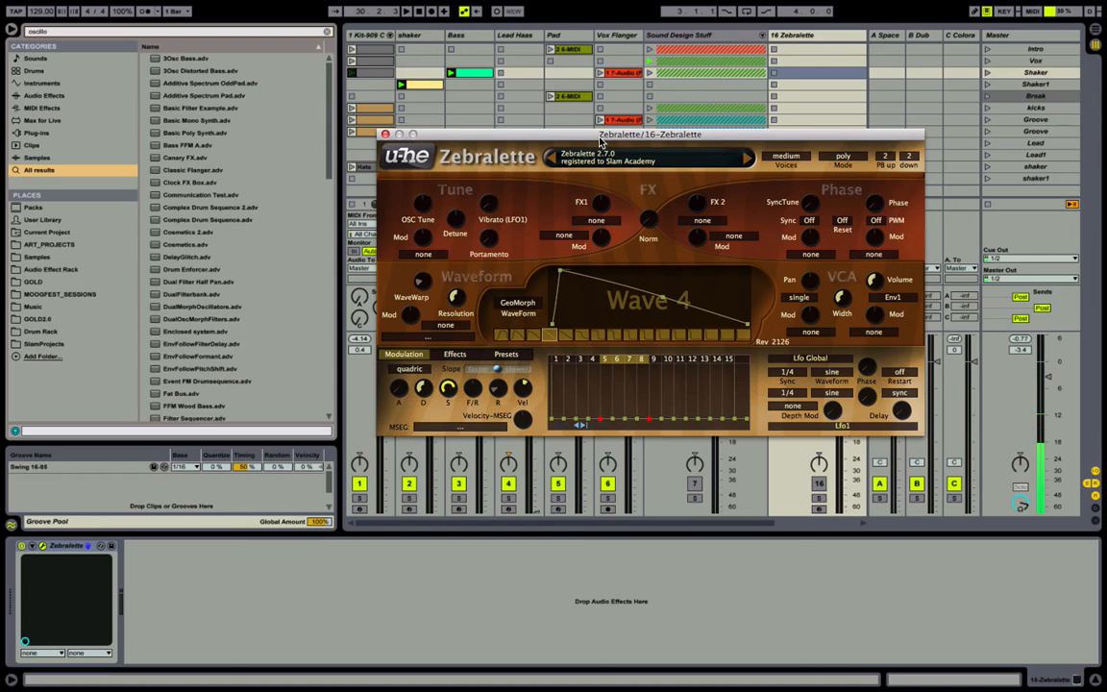
{"action": "type", "text": "scope"}
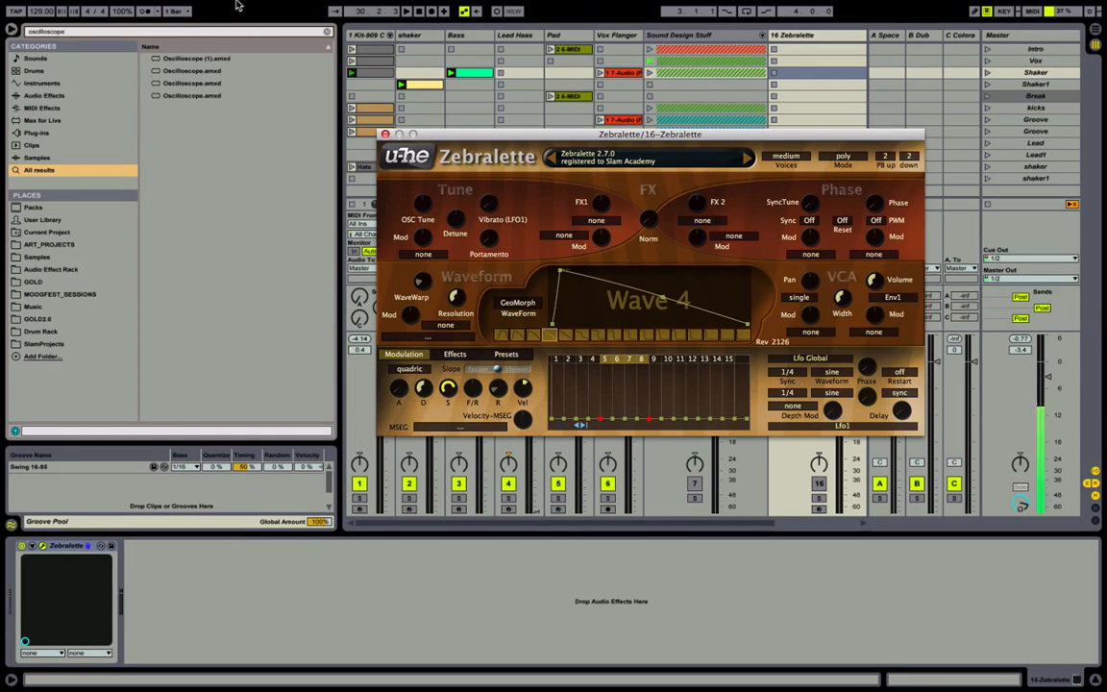
{"action": "left_click", "coordinate": [193, 59]}
Search for "spectrum", add Spectrum after the oscilloscope with its display expanded, and hide the browser.
{"action": "key", "text": "super+f"}
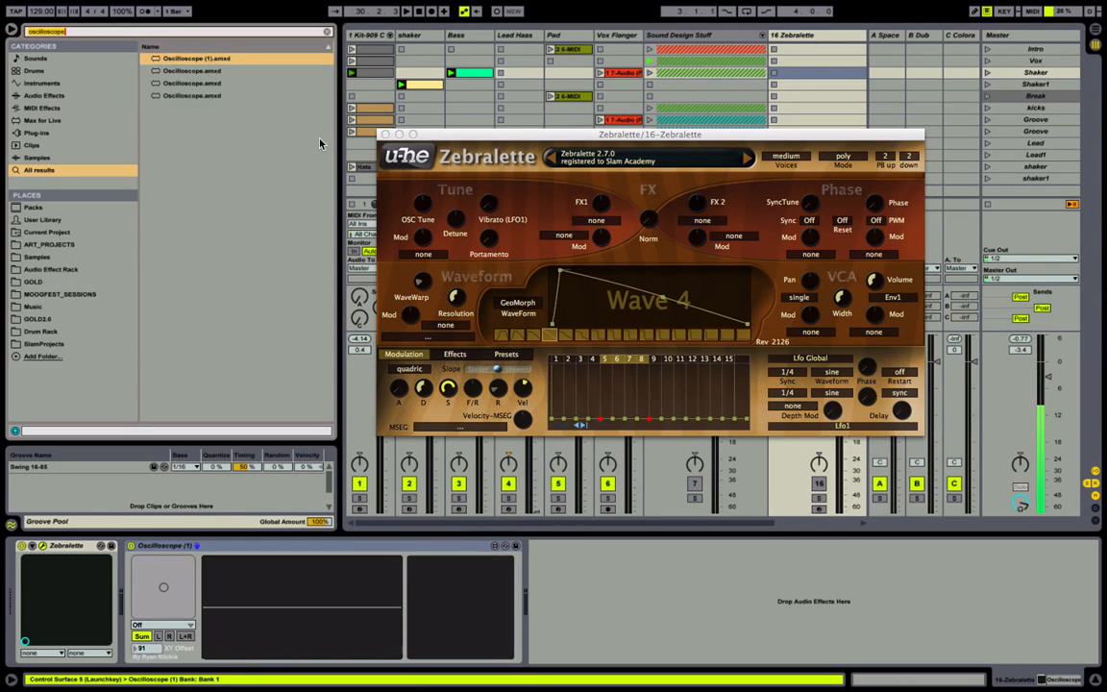
{"action": "type", "text": "spectrum"}
{"action": "key", "text": "Down"}
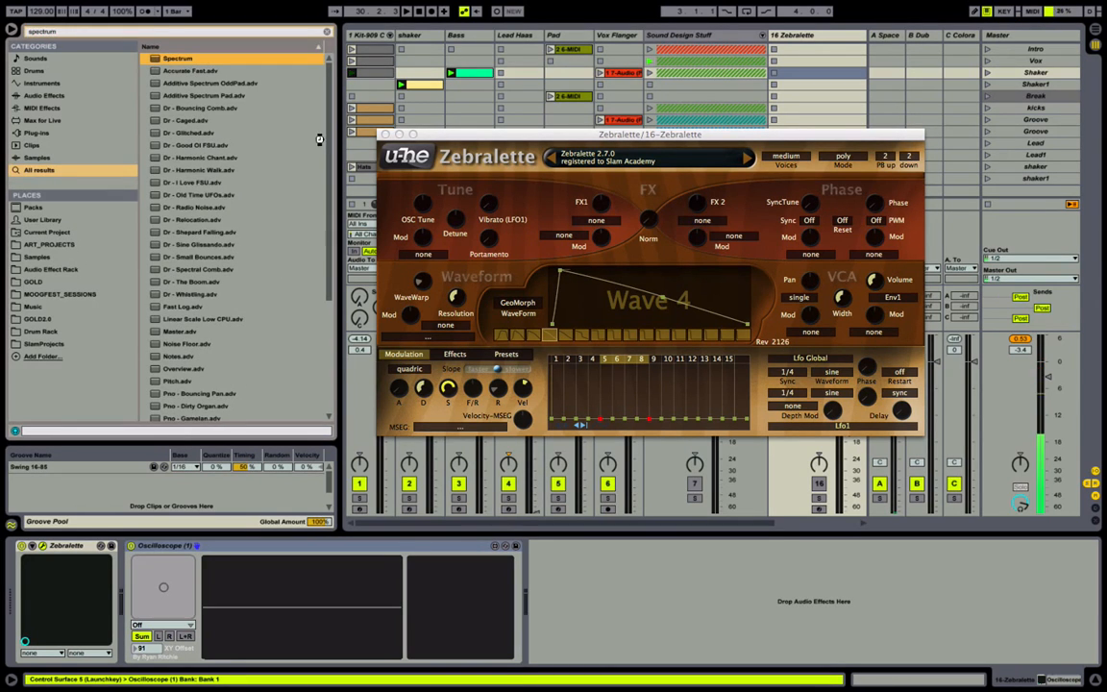
{"action": "key", "text": "Return"}
{"action": "double_click", "coordinate": [719, 637]}
{"action": "key", "text": "super+alt+b"}
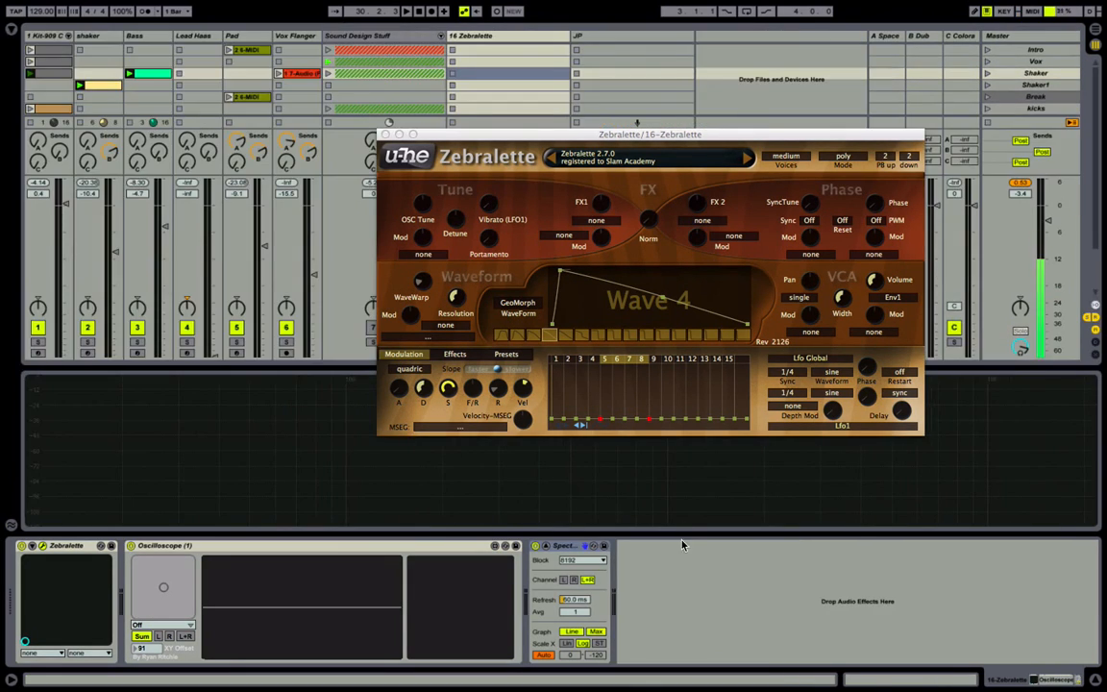
Arm the Zebralette track for recording and reposition the plug-in window above the spectrum display.
{"action": "left_click_drag", "start_coordinate": [541, 134], "coordinate": [688, 37]}
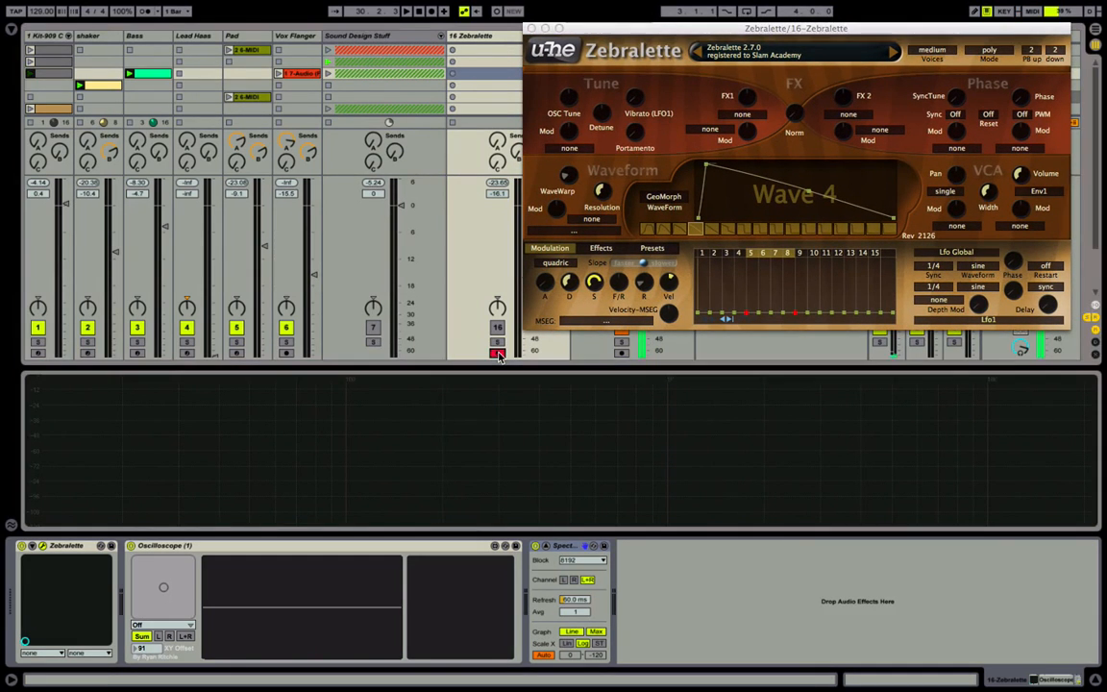
{"action": "left_click", "coordinate": [616, 40]}
{"action": "left_click", "coordinate": [616, 41]}
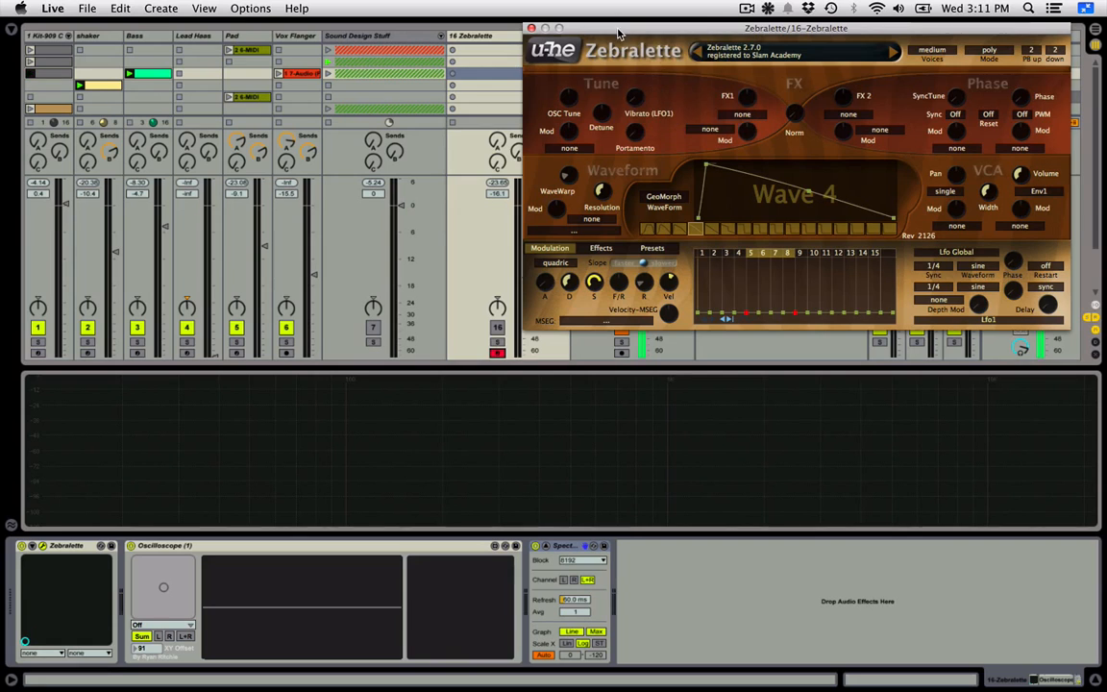
{"action": "left_click_drag", "start_coordinate": [619, 36], "coordinate": [527, 61]}
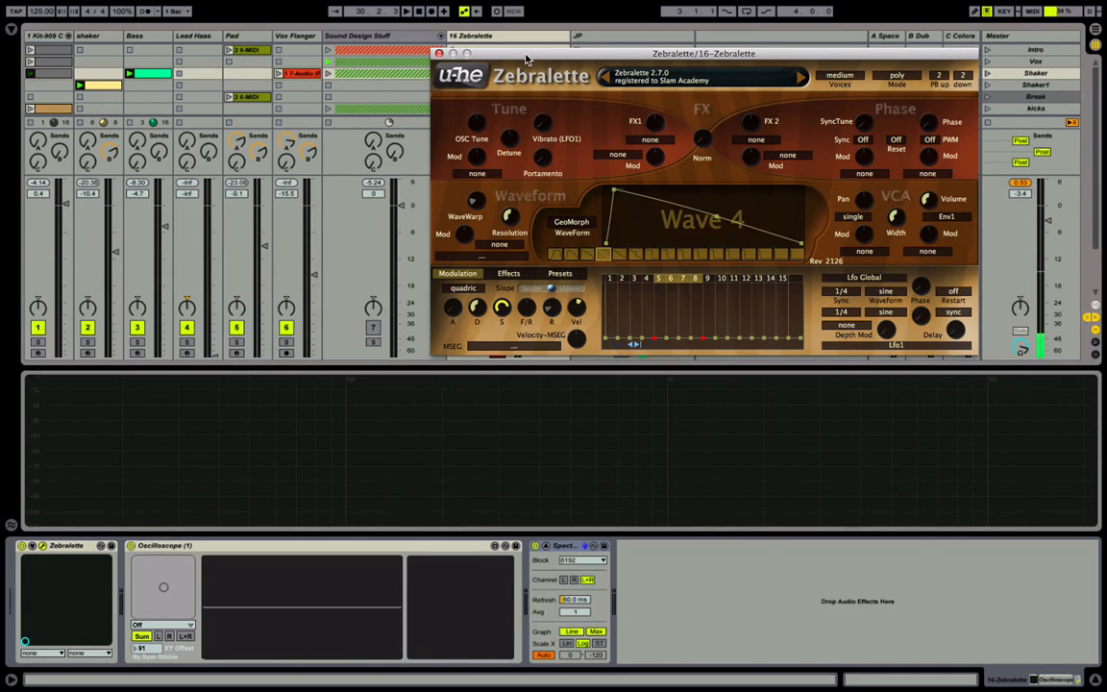
Set the audio buffer size to 1024 samples in the preferences, close them and move the Zebralette window back over the mixer.
{"action": "key", "text": "super+comma"}
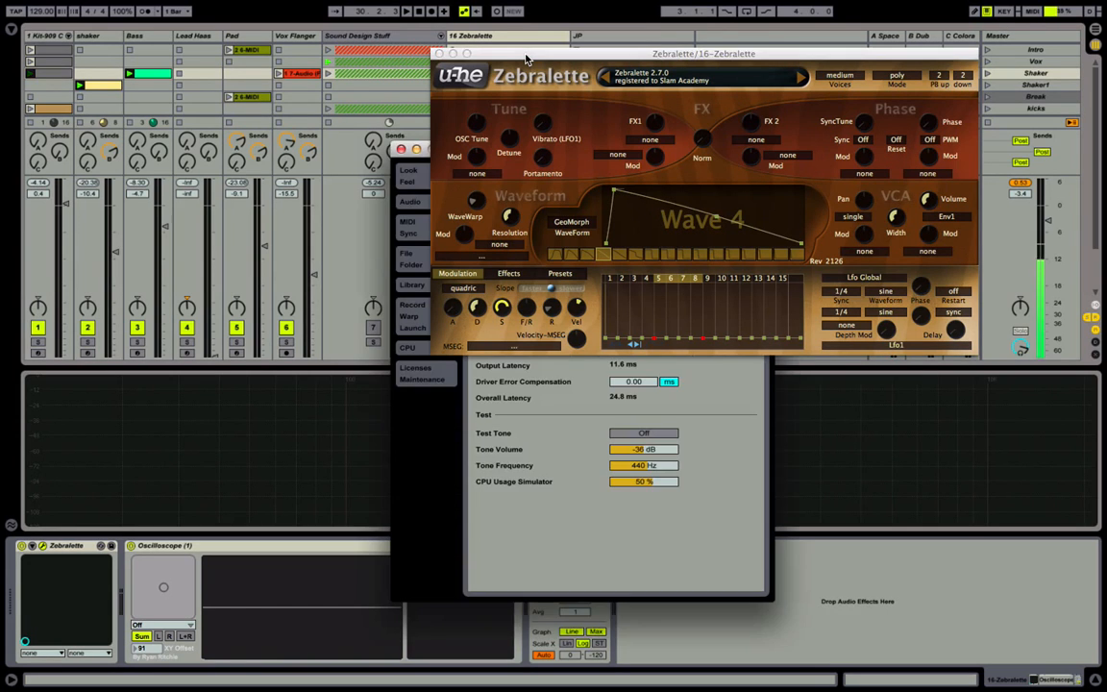
{"action": "left_click_drag", "start_coordinate": [524, 58], "coordinate": [919, 223]}
{"action": "left_click_drag", "start_coordinate": [480, 149], "coordinate": [255, 95]}
{"action": "left_click", "coordinate": [437, 280]}
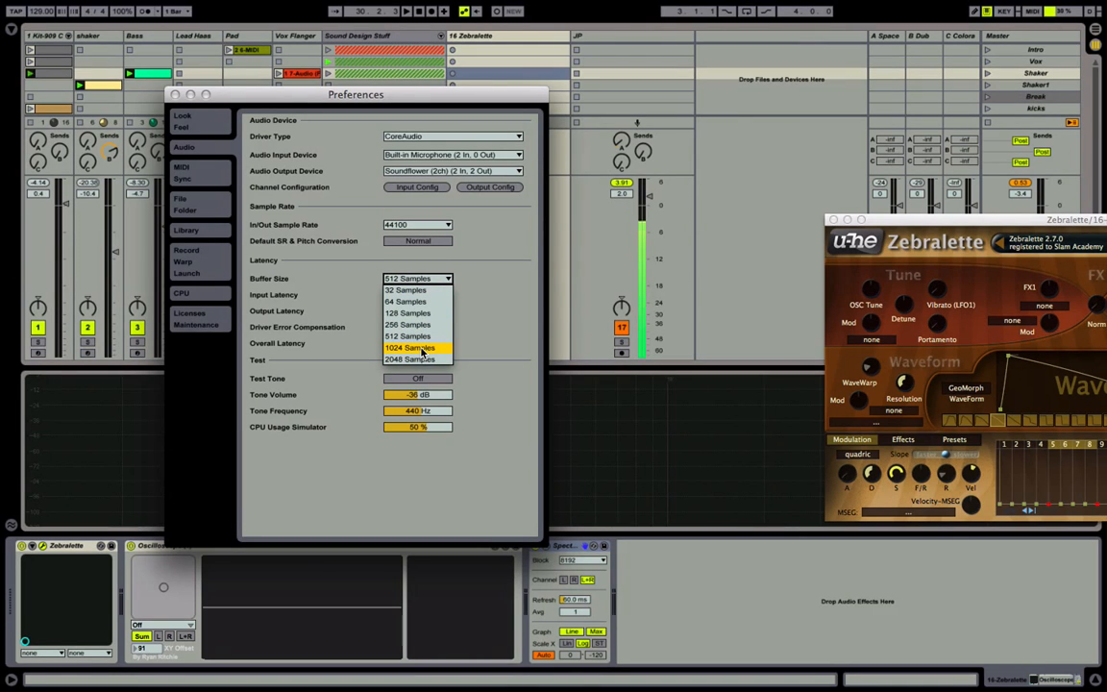
{"action": "left_click", "coordinate": [422, 350]}
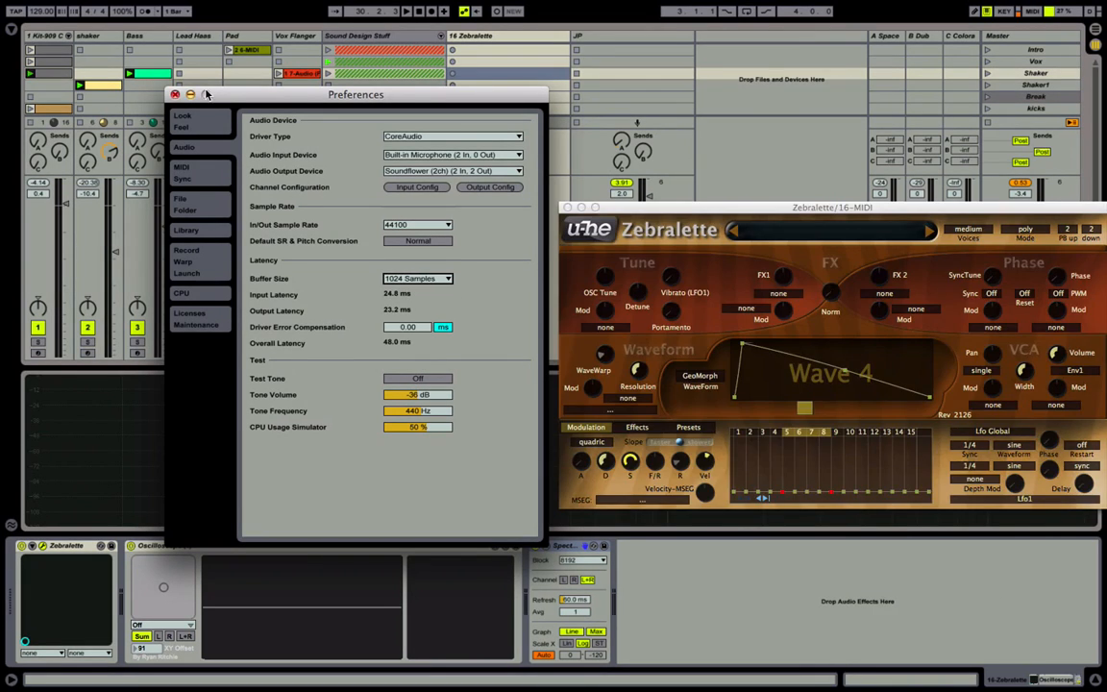
{"action": "key", "text": "Escape"}
{"action": "left_click_drag", "start_coordinate": [624, 221], "coordinate": [349, 63]}
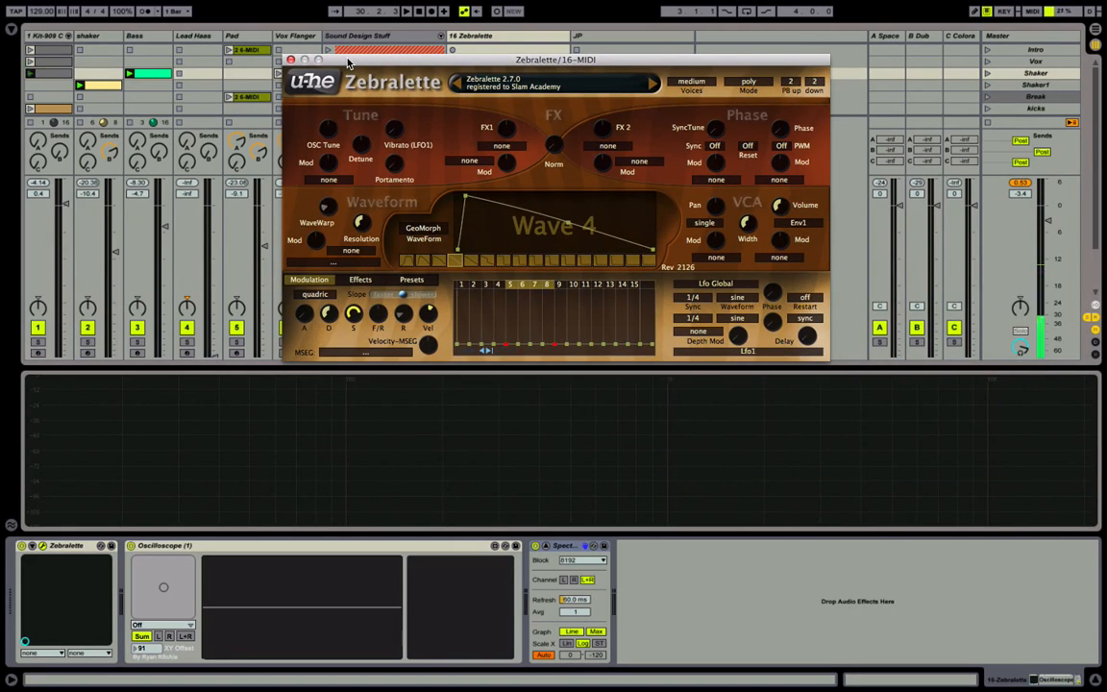
Inspect the Pad track's device chain and return to the Zebralette track's devices.
{"action": "left_click", "coordinate": [248, 39]}
{"action": "left_click", "coordinate": [836, 546]}
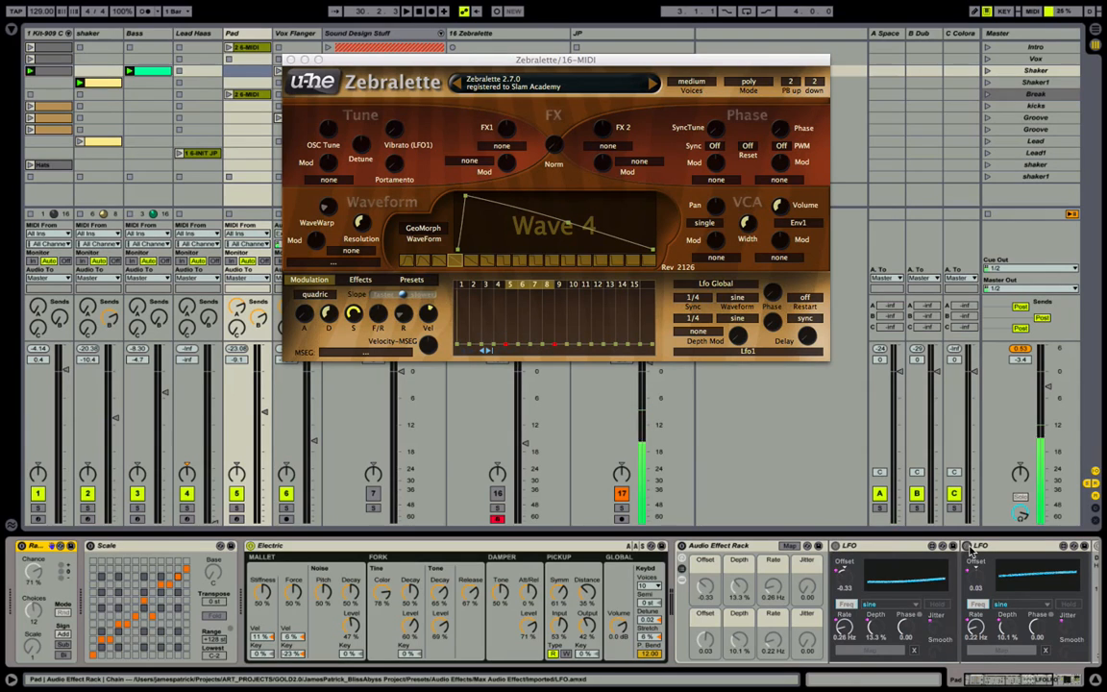
{"action": "left_click_drag", "start_coordinate": [459, 60], "coordinate": [241, 34]}
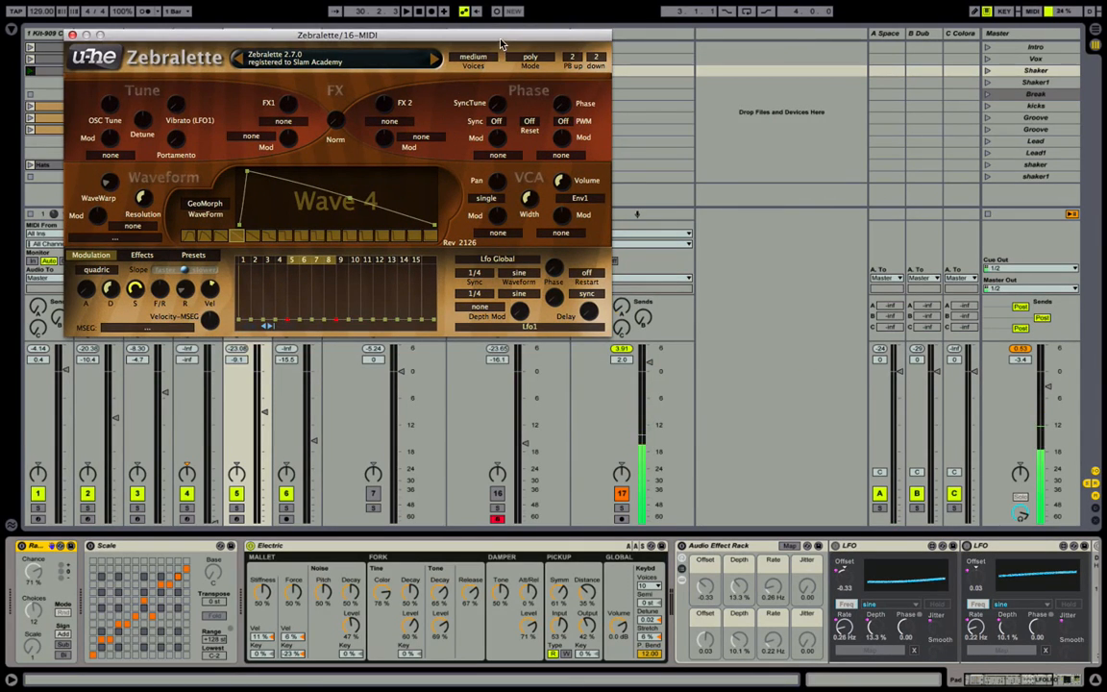
{"action": "left_click_drag", "start_coordinate": [451, 36], "coordinate": [913, 61]}
{"action": "left_click", "coordinate": [504, 32]}
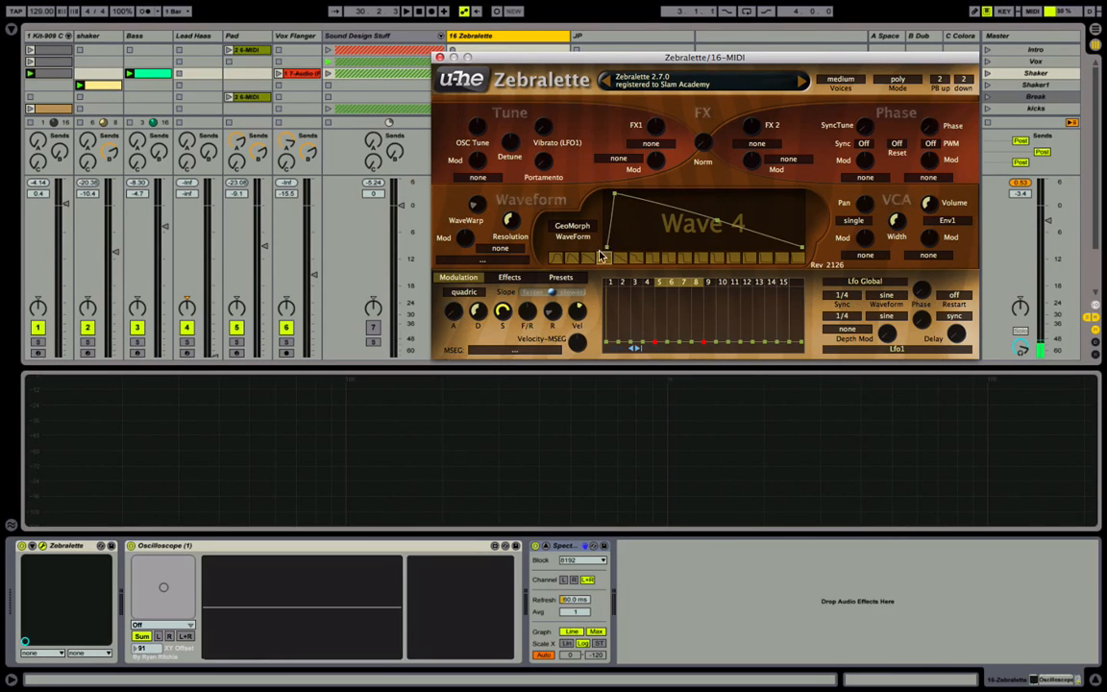
Step through Zebralette's wave slots and sweep WaveWarp between them, ending on Wave 9.
{"action": "left_click", "coordinate": [556, 258]}
{"action": "left_click", "coordinate": [606, 259]}
{"action": "left_click", "coordinate": [639, 259]}
{"action": "left_click", "coordinate": [687, 259]}
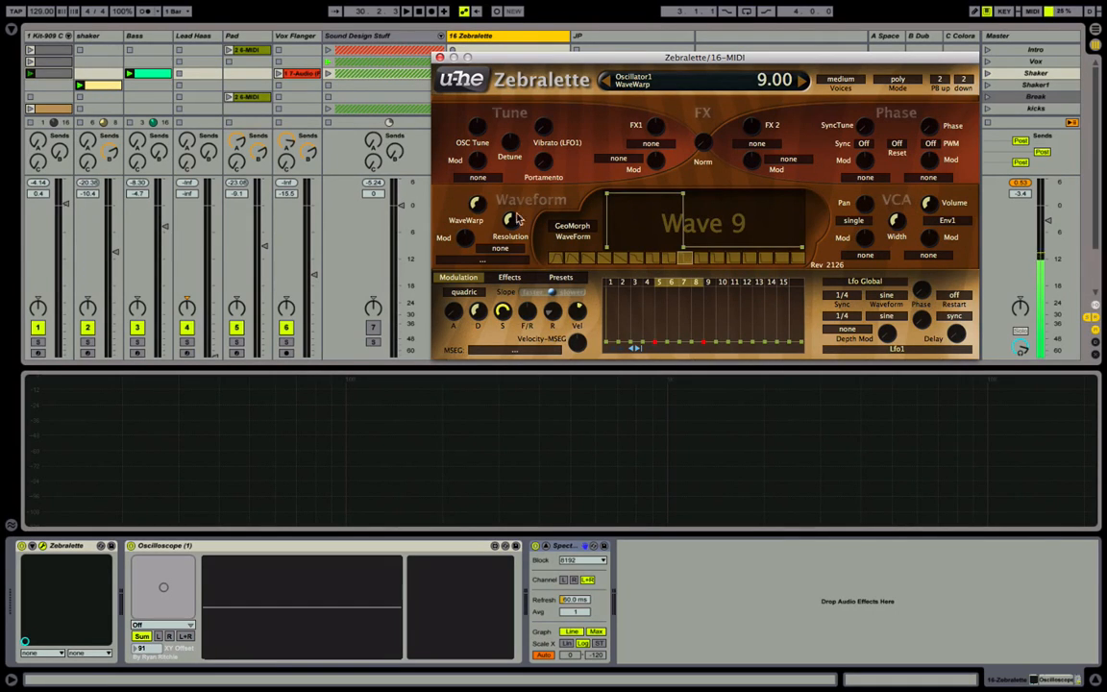
{"action": "mouse_move", "coordinate": [475, 208]}
{"action": "left_mouse_down"}
{"action": "mouse_move", "coordinate": [479, 227]}
{"action": "mouse_move", "coordinate": [483, 202]}
{"action": "left_mouse_up"}
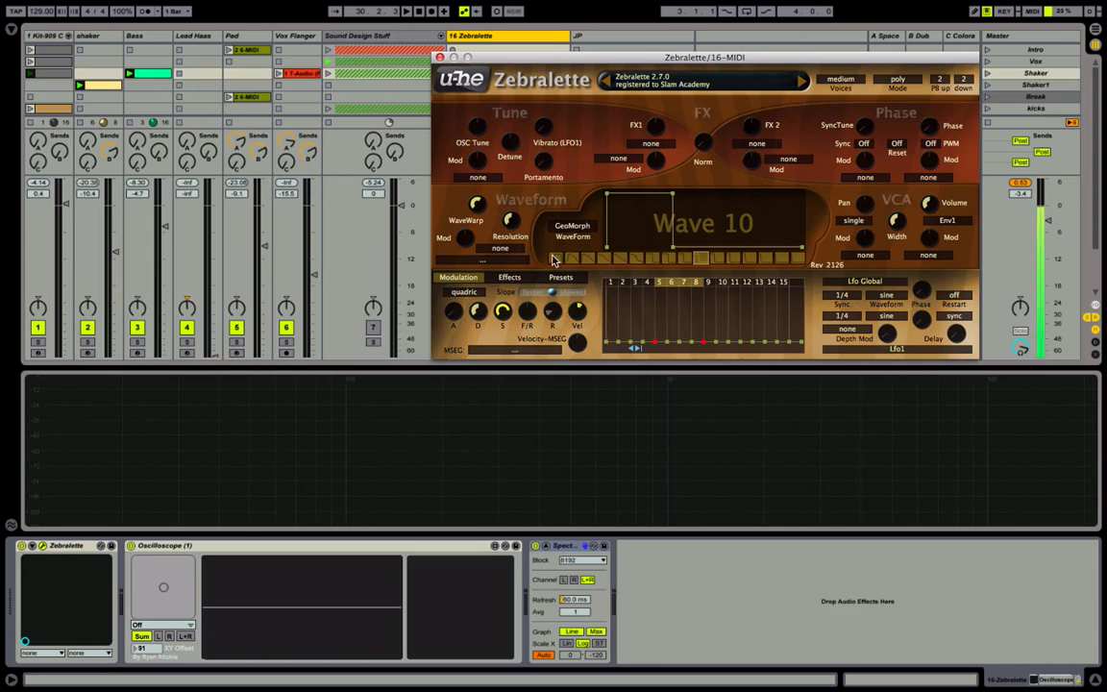
{"action": "left_click_drag", "start_coordinate": [555, 258], "coordinate": [685, 261]}
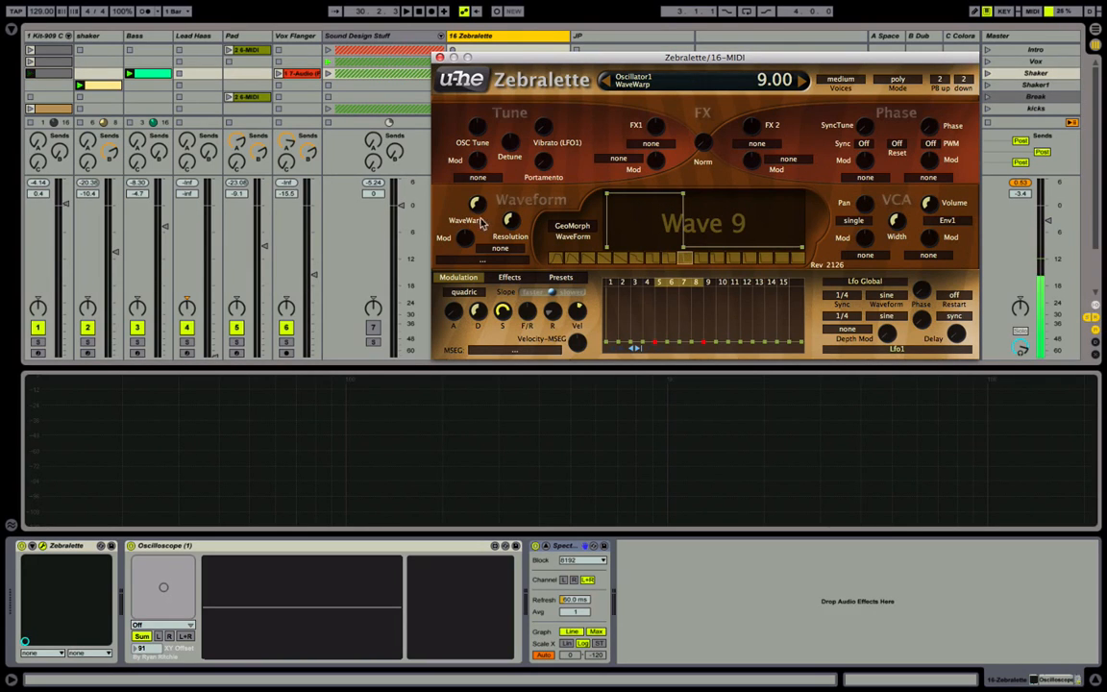
Raise WaveWarp to 12.00, play a note into the analyzers and sweep WaveWarp down to 9.50.
{"action": "left_click_drag", "start_coordinate": [479, 207], "coordinate": [471, 165]}
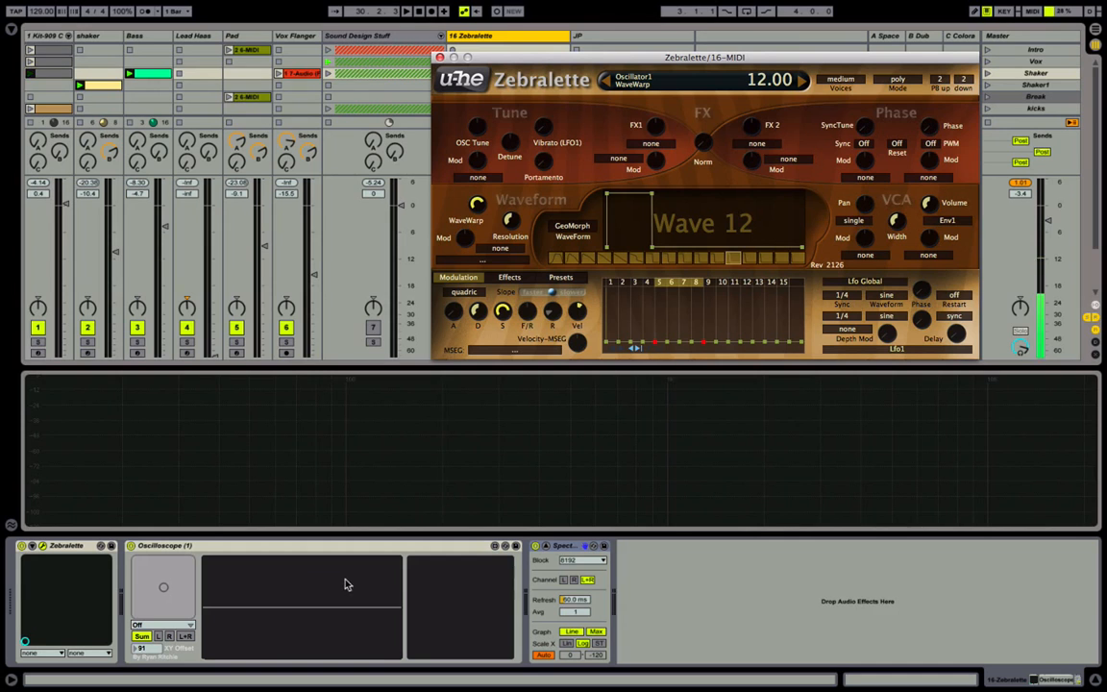
{"action": "key", "text": "a"}
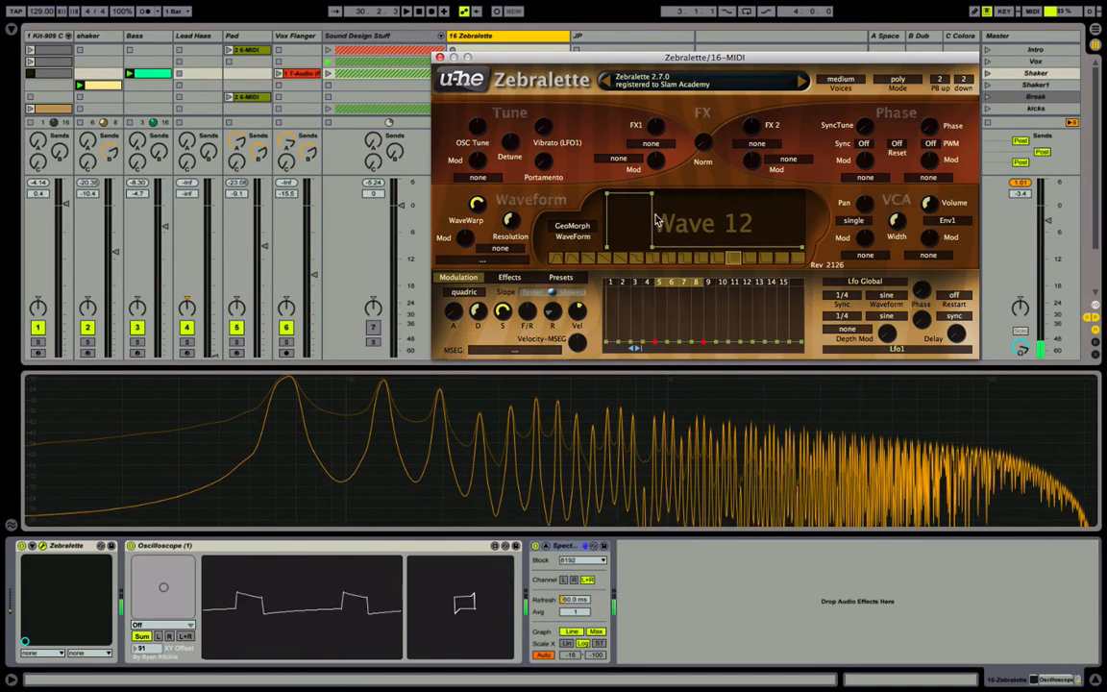
{"action": "mouse_move", "coordinate": [476, 206]}
{"action": "left_mouse_down"}
{"action": "mouse_move", "coordinate": [499, 288]}
{"action": "mouse_move", "coordinate": [481, 206]}
{"action": "mouse_move", "coordinate": [498, 283]}
{"action": "mouse_move", "coordinate": [485, 226]}
{"action": "left_mouse_up"}
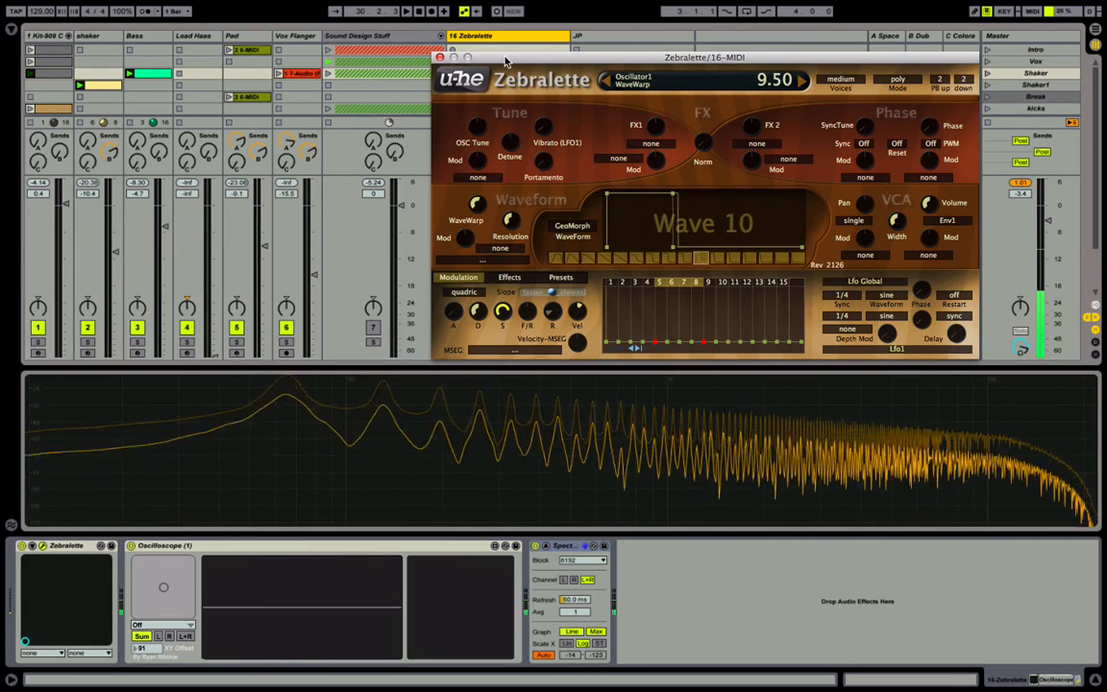
Switch on the Zebralette track with its volume at -6.5 and sweep WaveWarp down to Wave 4.
{"action": "left_click_drag", "start_coordinate": [520, 50], "coordinate": [700, 61]}
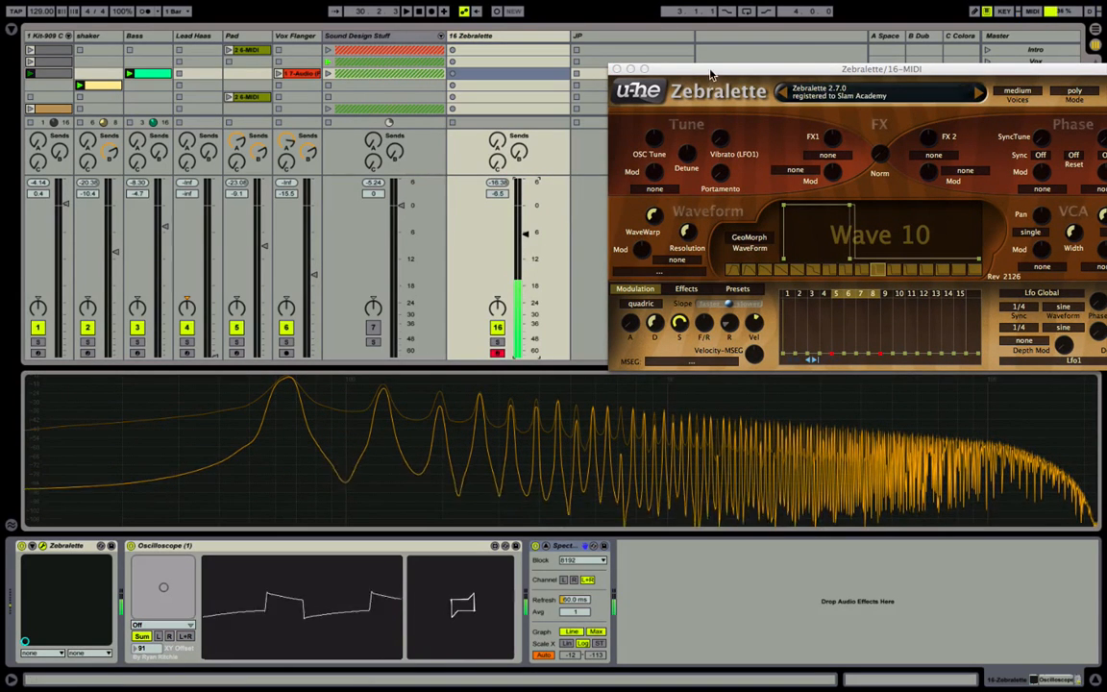
{"action": "left_click_drag", "start_coordinate": [730, 69], "coordinate": [429, 26]}
{"action": "left_click_drag", "start_coordinate": [353, 171], "coordinate": [354, 220]}
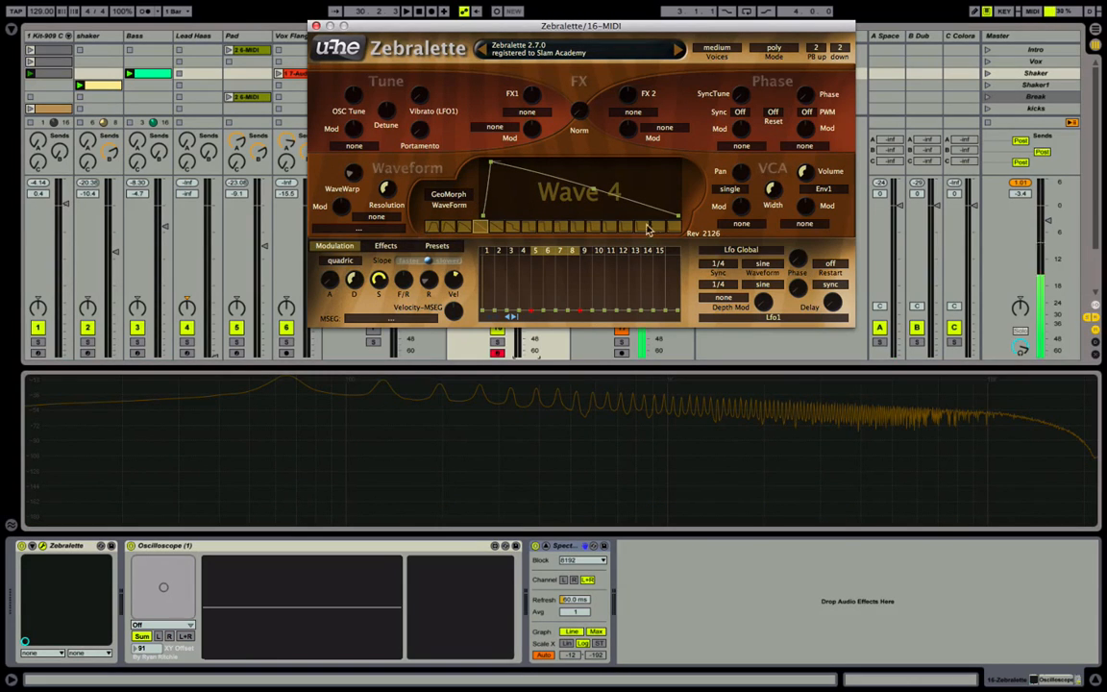
Keep the oscillator's waveform mode on GeoMorph and select Wave 1 followed by Wave 9.
{"action": "left_click", "coordinate": [450, 196]}
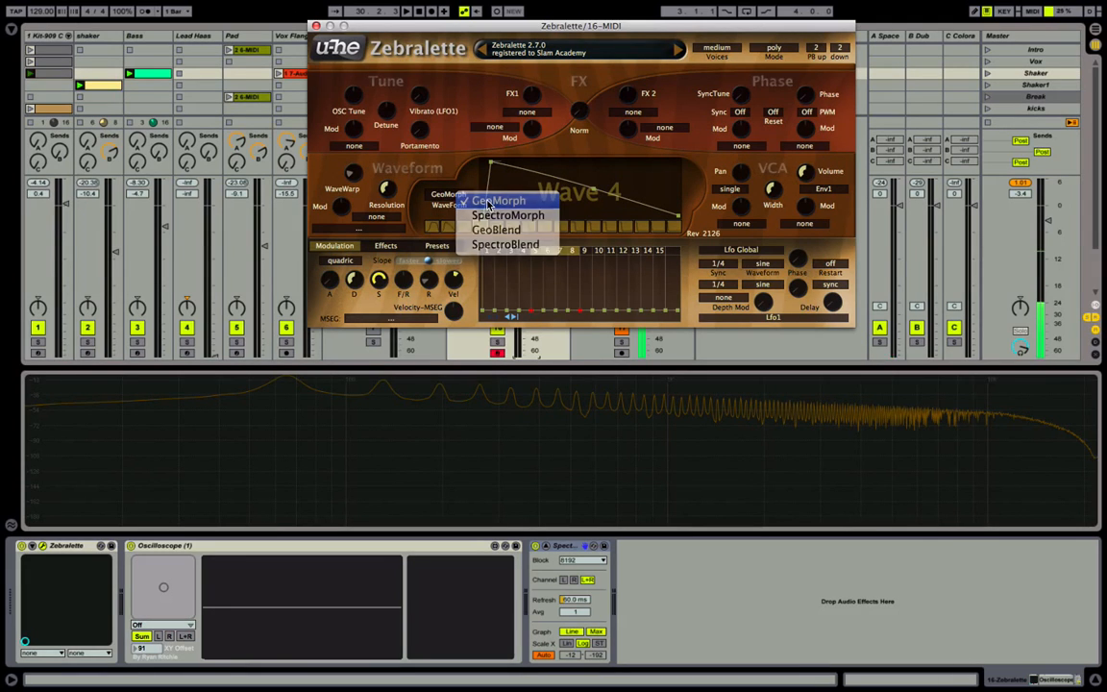
{"action": "left_click", "coordinate": [493, 202]}
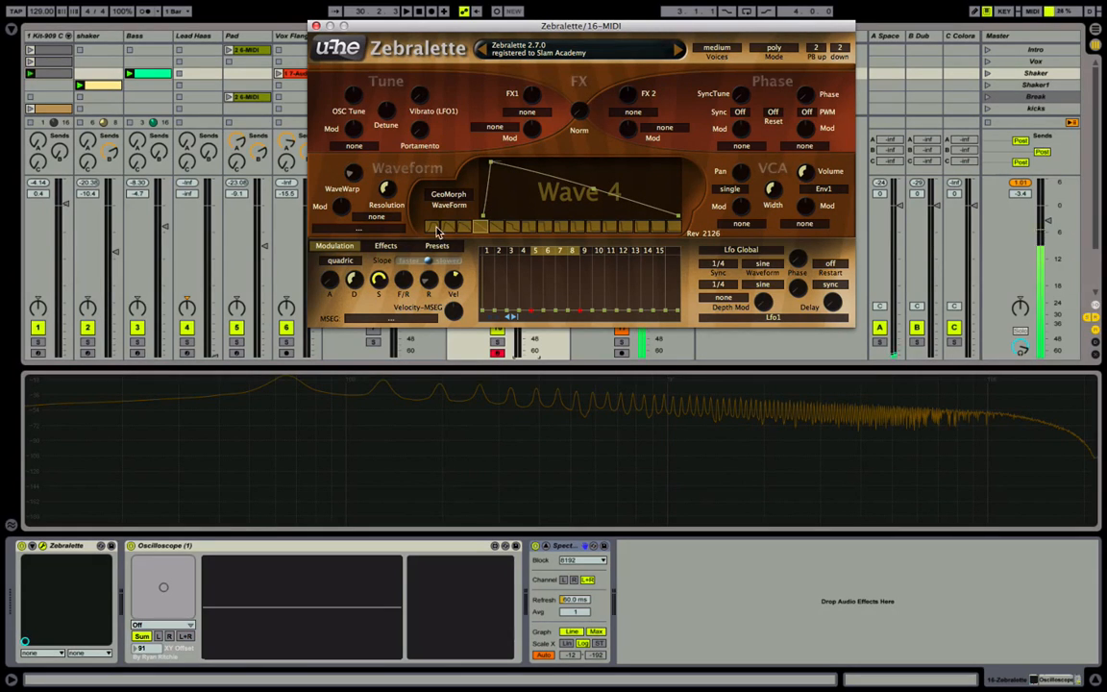
{"action": "left_click", "coordinate": [434, 229]}
{"action": "left_click", "coordinate": [561, 228]}
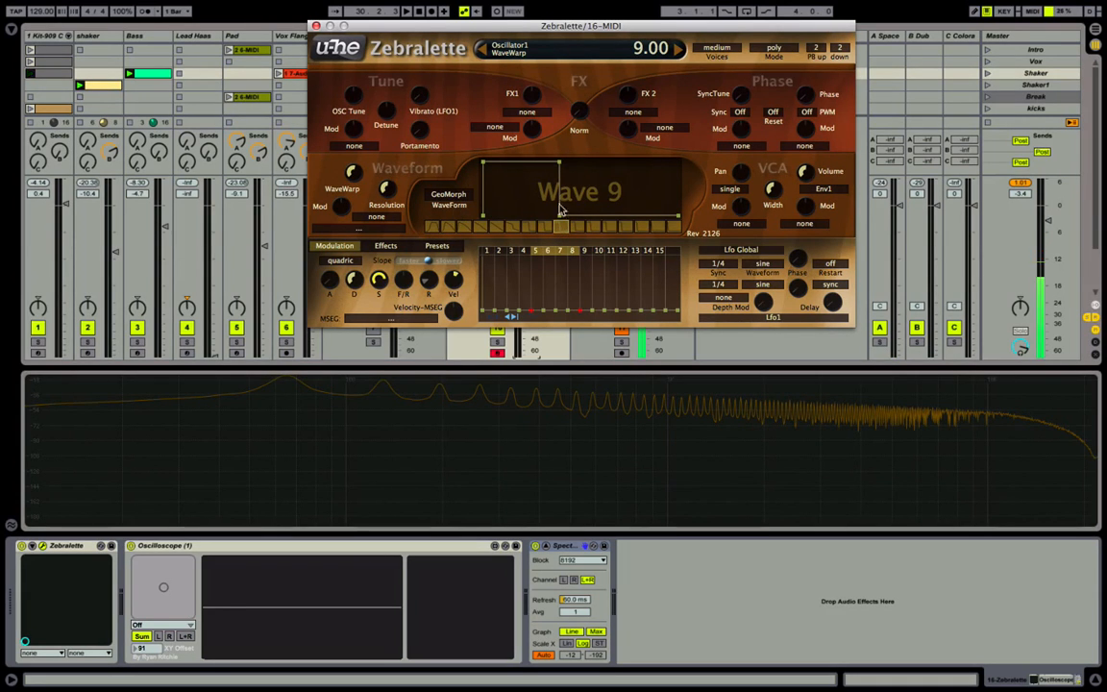
Switch the waveform mode to SpectroMorph, select Wave 16 and Wave 1, and sweep WaveWarp up to Wave 13.
{"action": "left_click", "coordinate": [454, 197]}
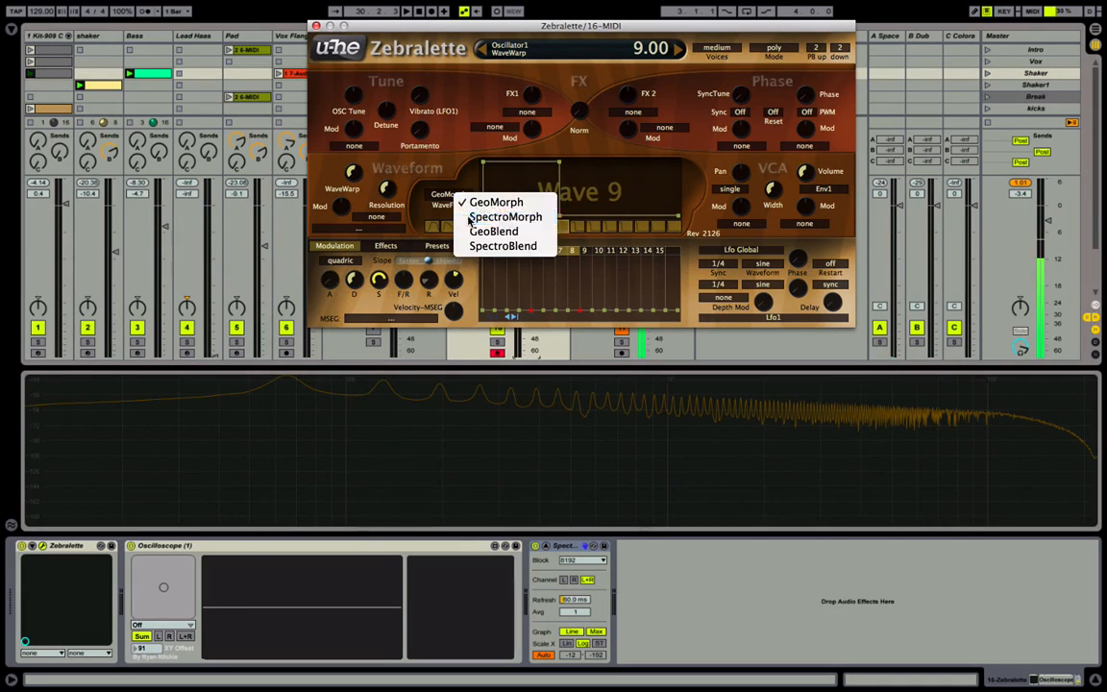
{"action": "left_click", "coordinate": [469, 221]}
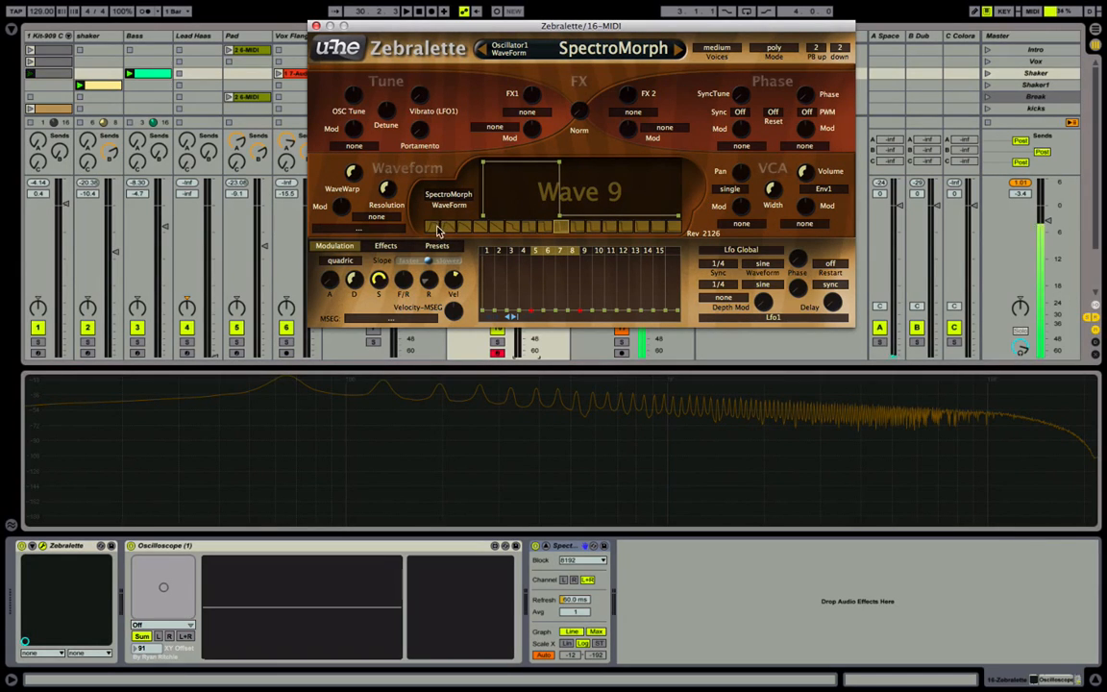
{"action": "left_click", "coordinate": [673, 231]}
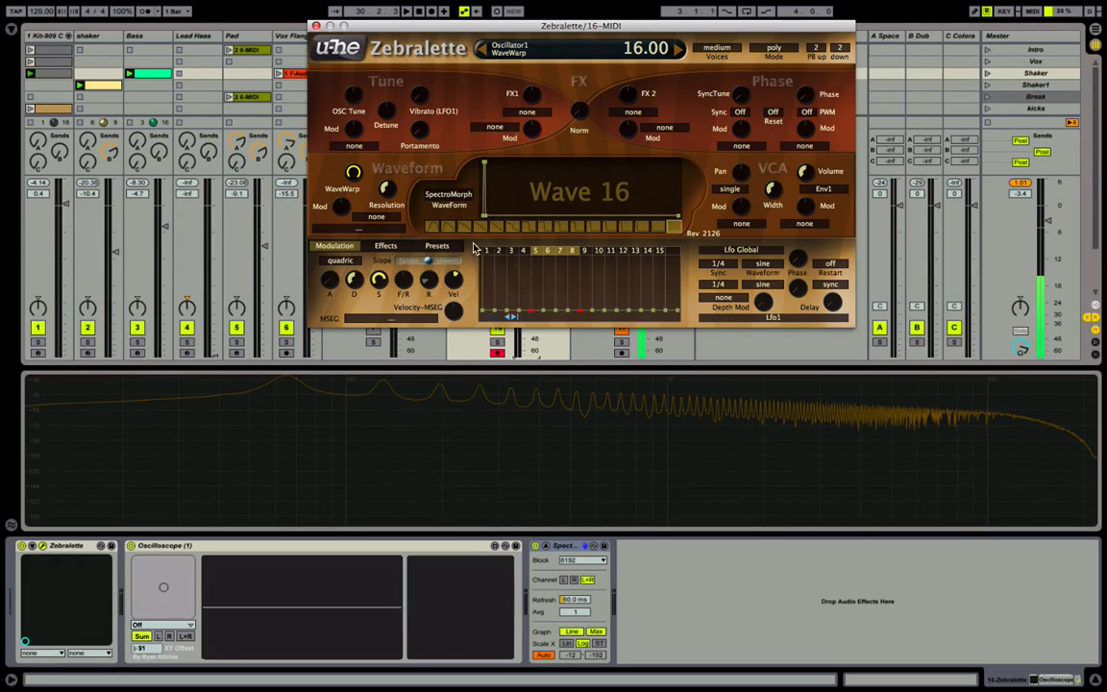
{"action": "left_click", "coordinate": [432, 227]}
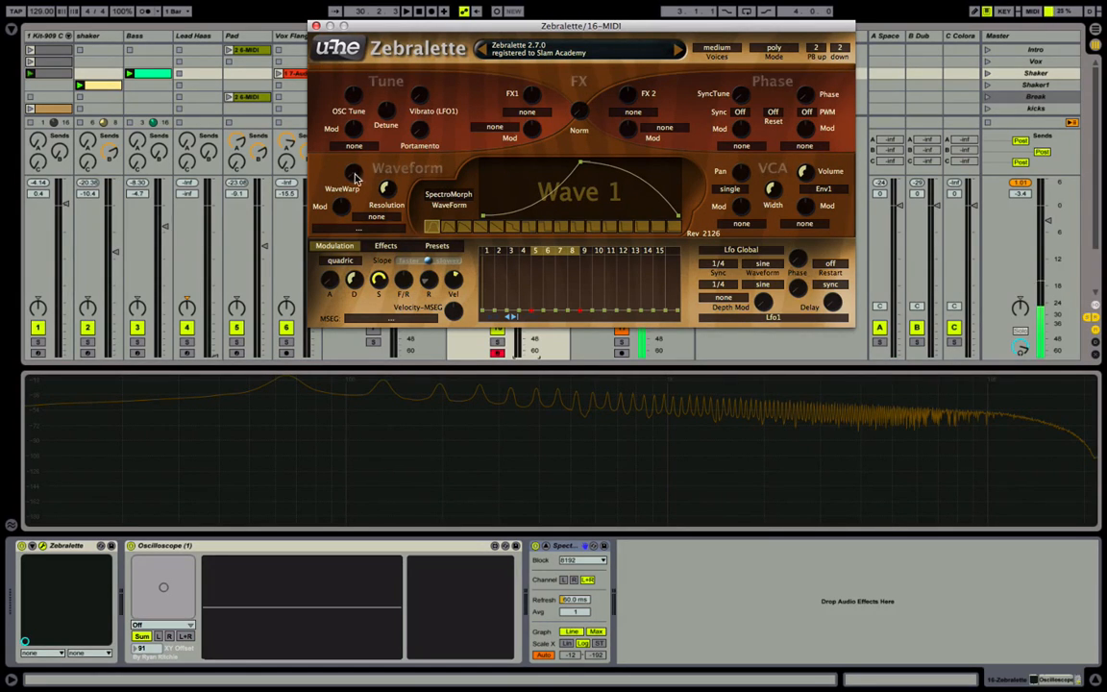
{"action": "left_click_drag", "start_coordinate": [354, 178], "coordinate": [342, 94]}
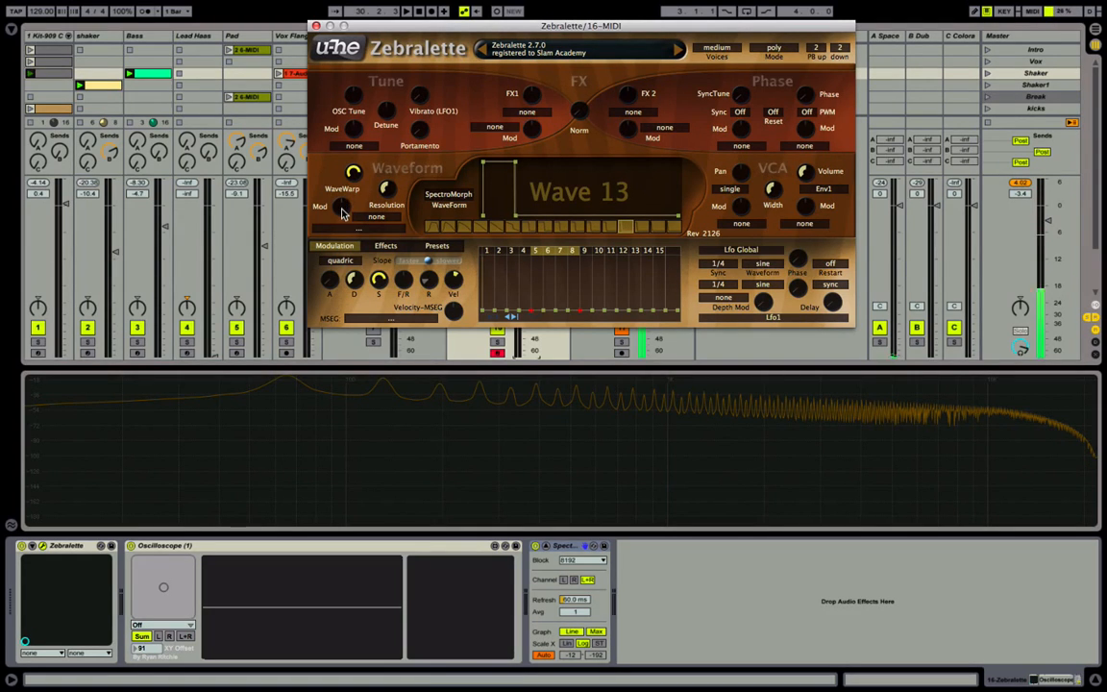
Assign Lfo1 as WaveWarp's modulation source and raise the modulation depth to 9.20.
{"action": "mouse_move", "coordinate": [342, 213]}
{"action": "left_click", "coordinate": [375, 218]}
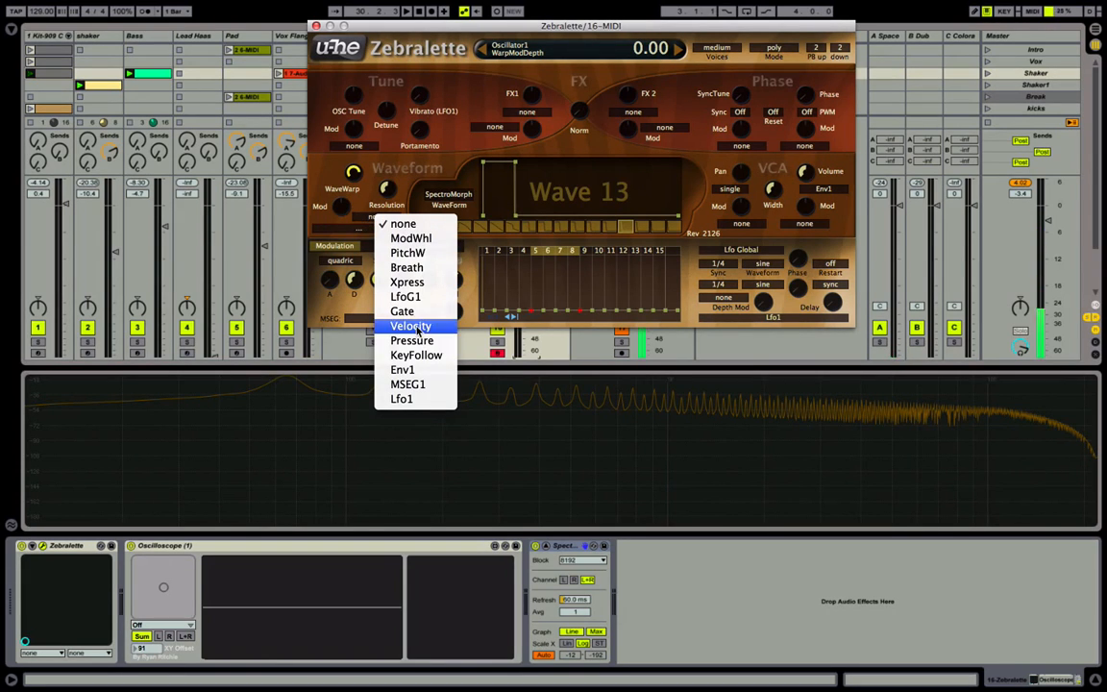
{"action": "left_click", "coordinate": [417, 398]}
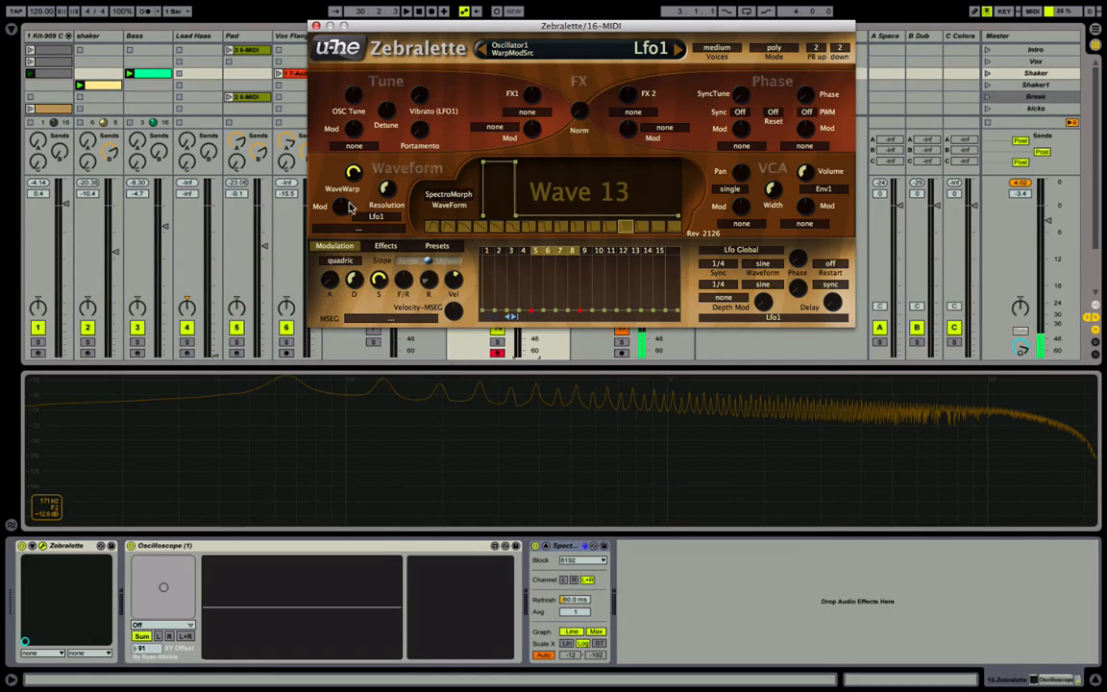
{"action": "mouse_move", "coordinate": [351, 208]}
{"action": "left_mouse_down"}
{"action": "mouse_move", "coordinate": [343, 188]}
{"action": "mouse_move", "coordinate": [382, 214]}
{"action": "mouse_move", "coordinate": [355, 175]}
{"action": "mouse_move", "coordinate": [345, 219]}
{"action": "mouse_move", "coordinate": [353, 254]}
{"action": "mouse_move", "coordinate": [350, 227]}
{"action": "left_mouse_up"}
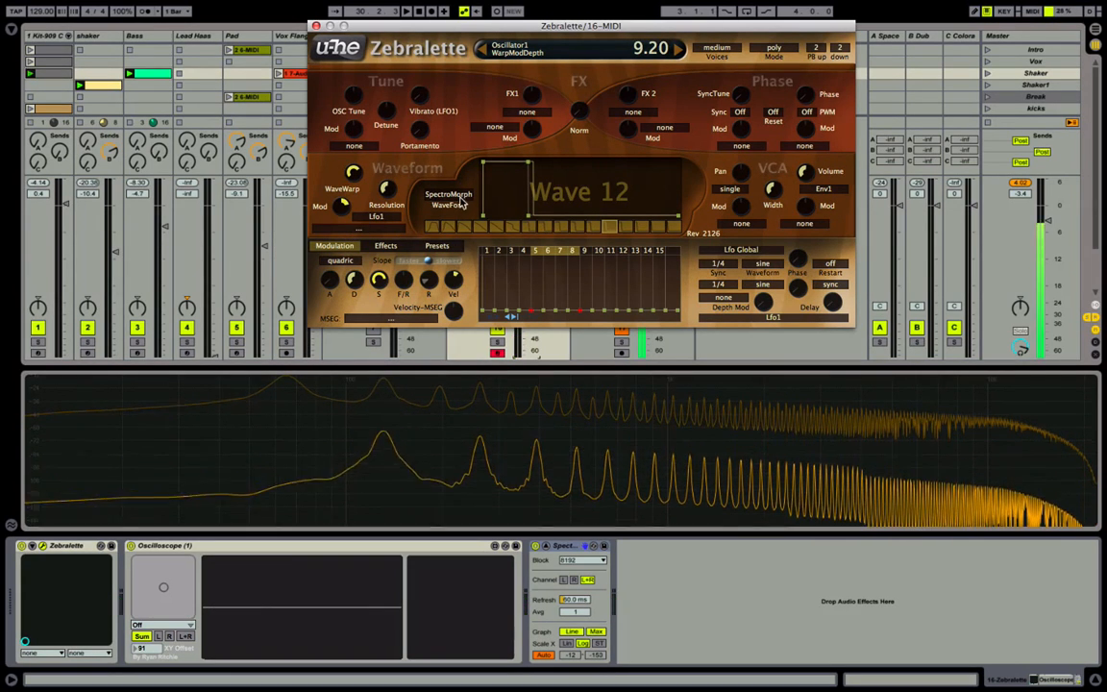
Switch the waveform mode to GeoMorph, try out the WaveWarp modulation depth and reset it to 0.00.
{"action": "left_click", "coordinate": [461, 202]}
{"action": "left_click", "coordinate": [490, 200]}
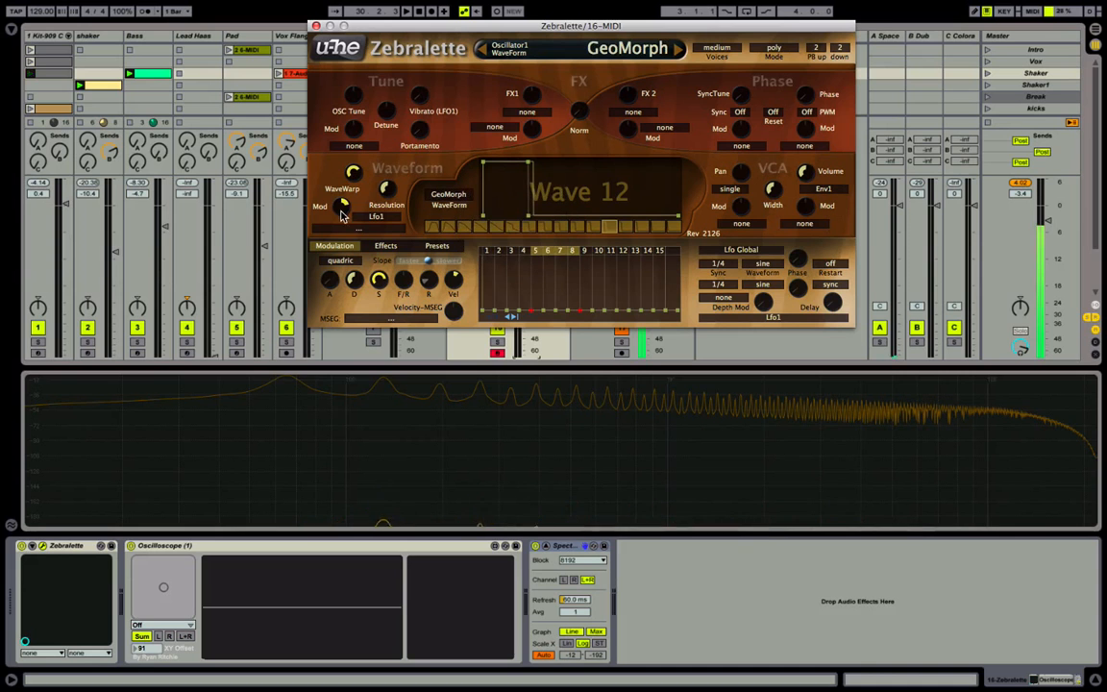
{"action": "left_click_drag", "start_coordinate": [343, 214], "coordinate": [347, 203]}
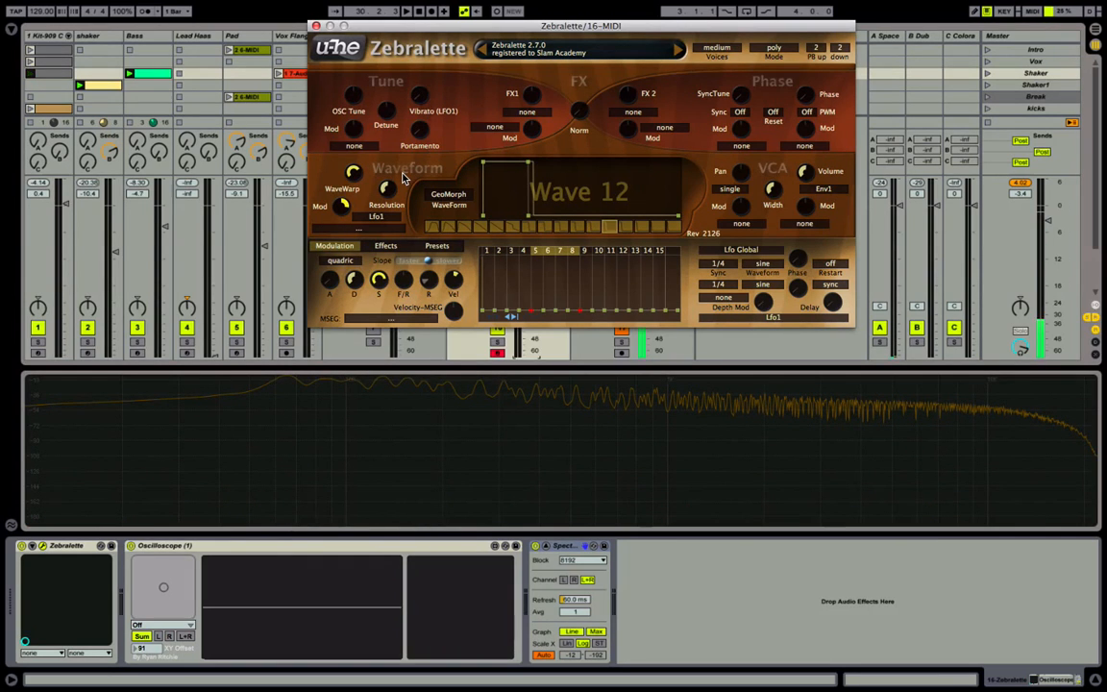
{"action": "double_click", "coordinate": [344, 206]}
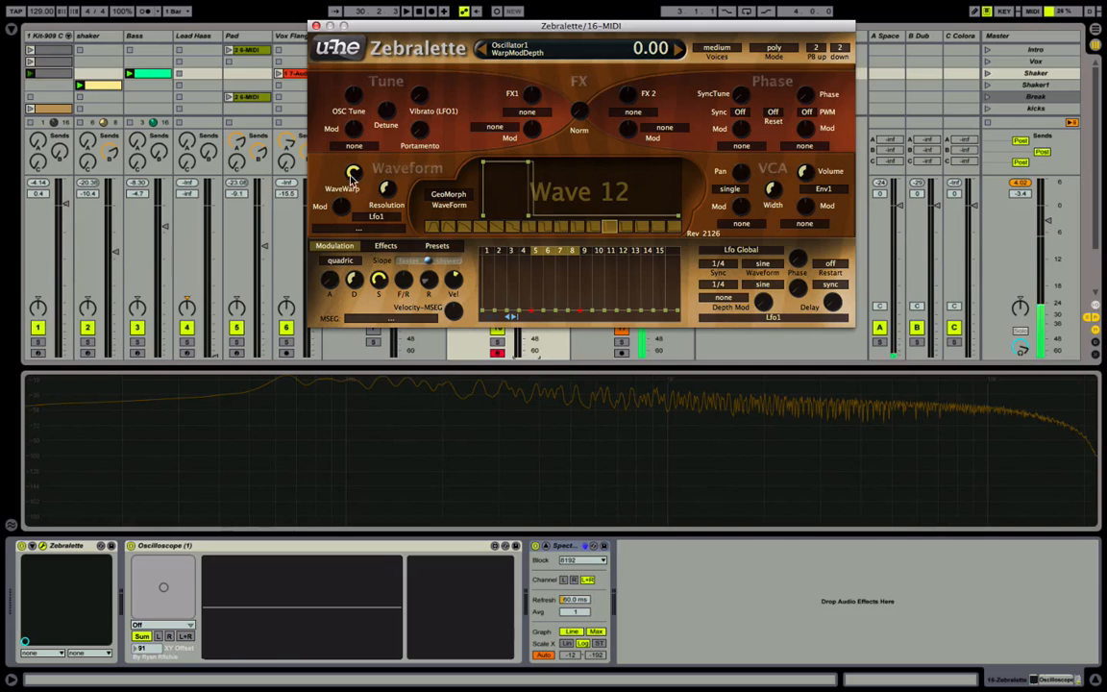
Change the oscillator's waveform mode from GeoMorph to GeoBlend.
{"action": "left_click", "coordinate": [447, 196]}
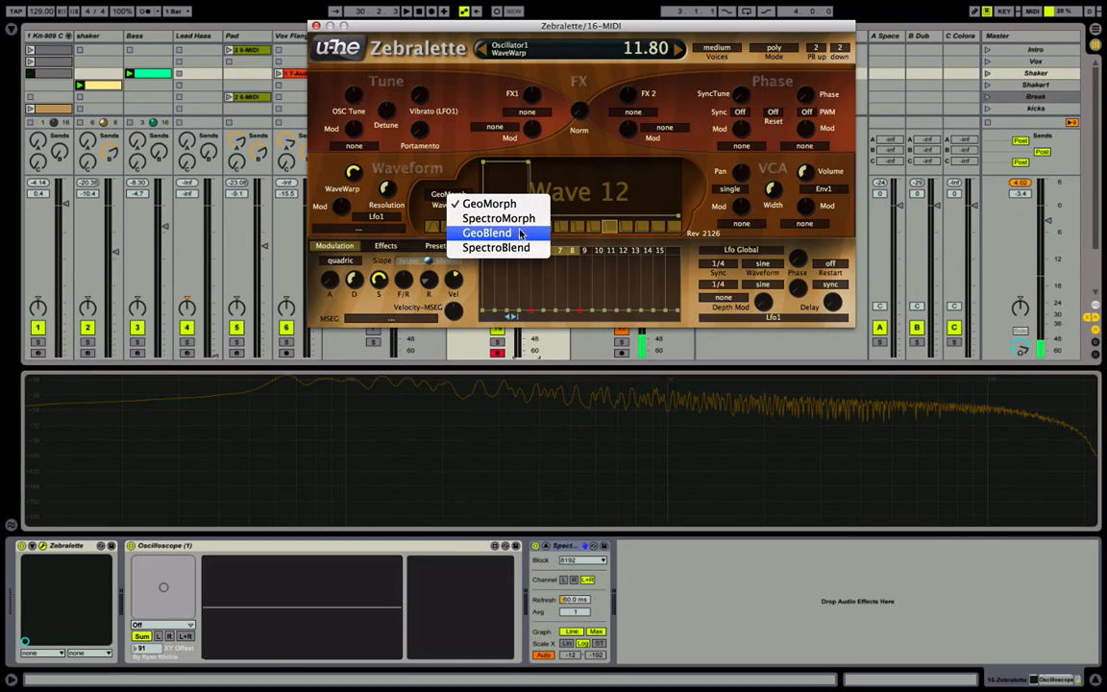
{"action": "left_click", "coordinate": [519, 204]}
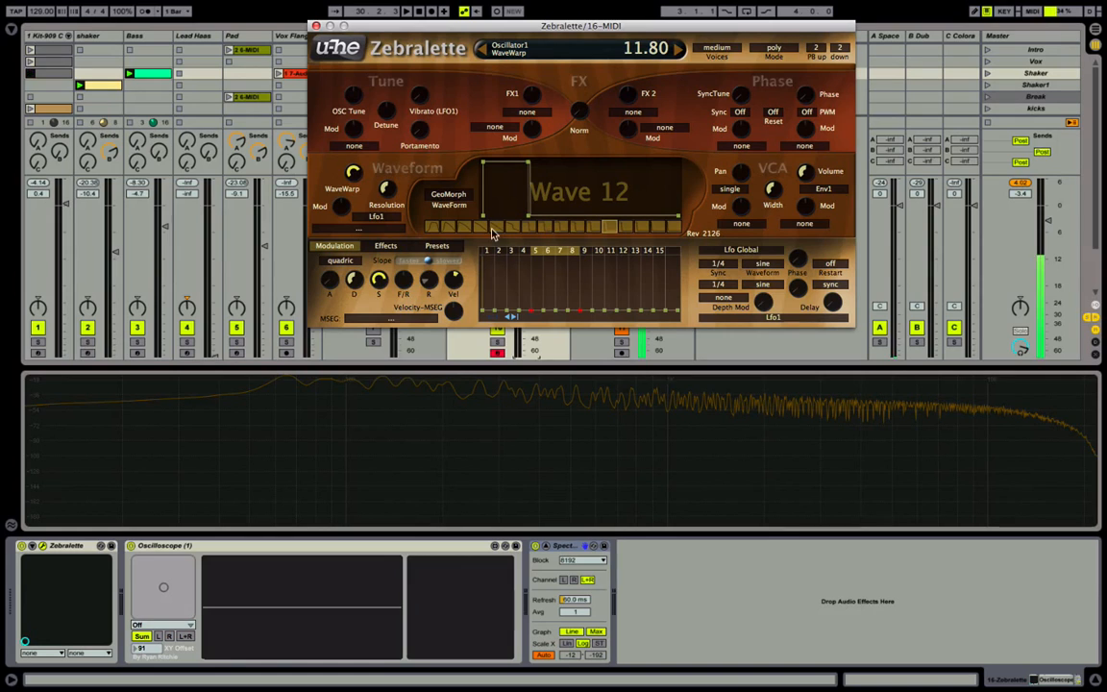
{"action": "left_click", "coordinate": [448, 197]}
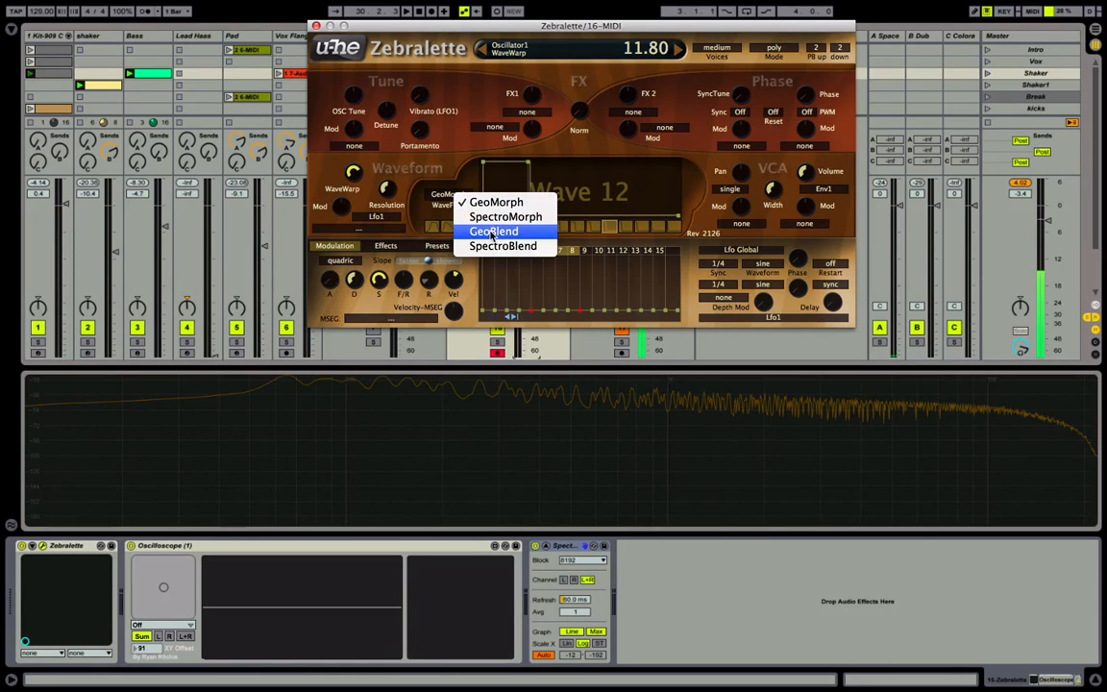
{"action": "left_click", "coordinate": [493, 232]}
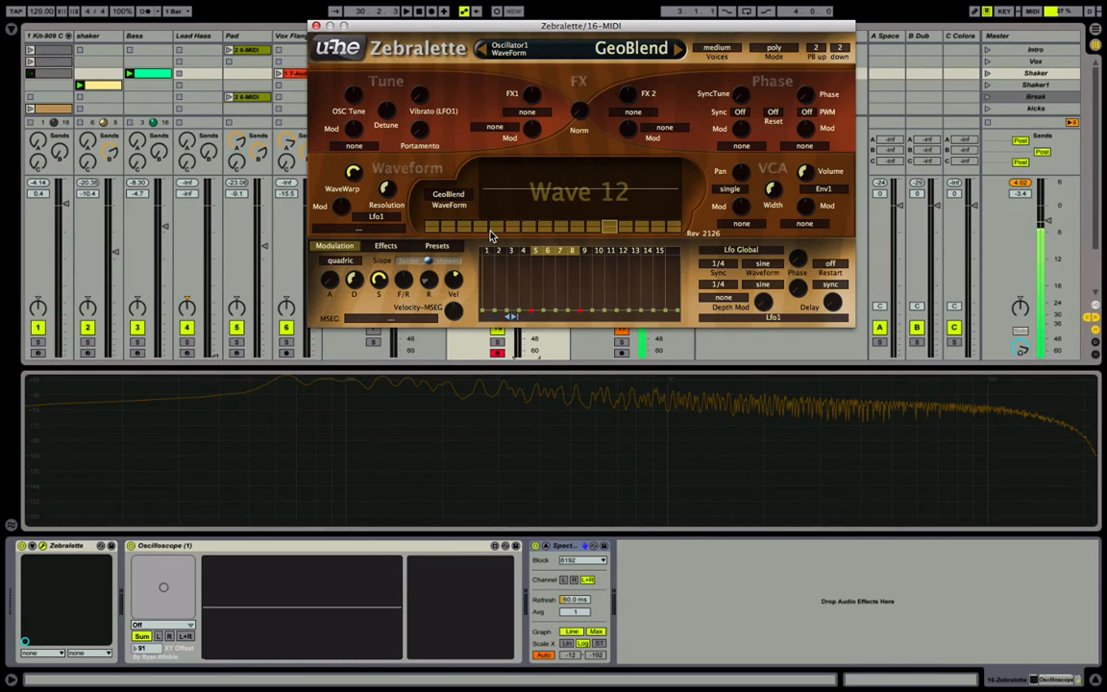
Draw a square-like shape in Wave 1 and a triangular peak in Wave 2.
{"action": "left_click", "coordinate": [436, 228]}
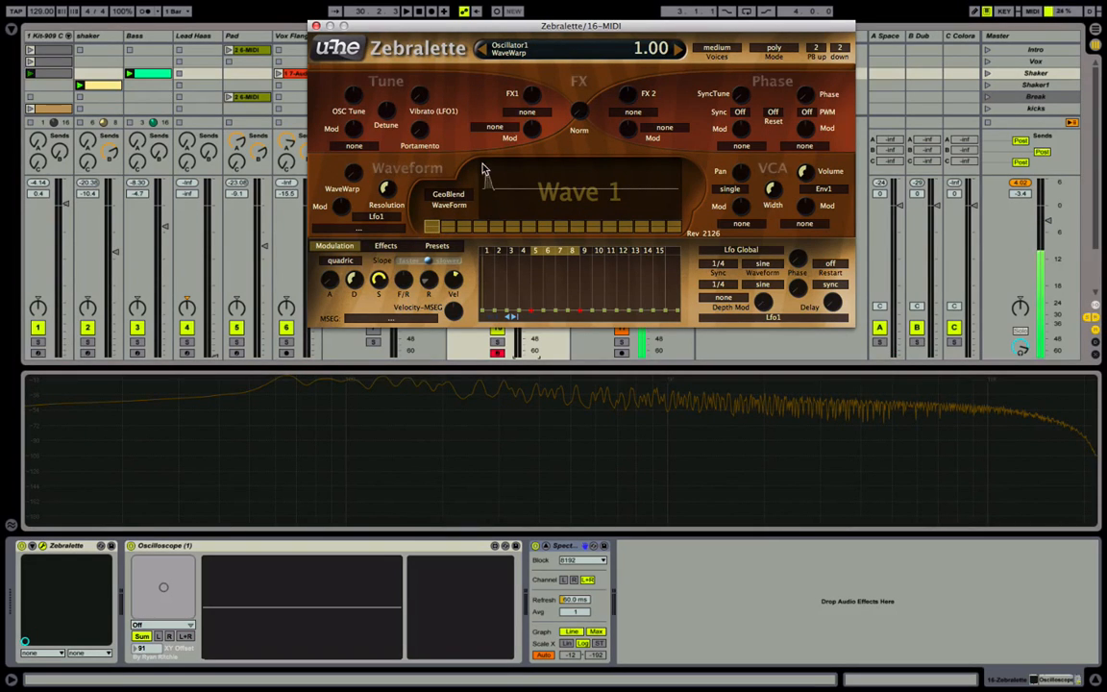
{"action": "left_click_drag", "start_coordinate": [509, 169], "coordinate": [579, 167]}
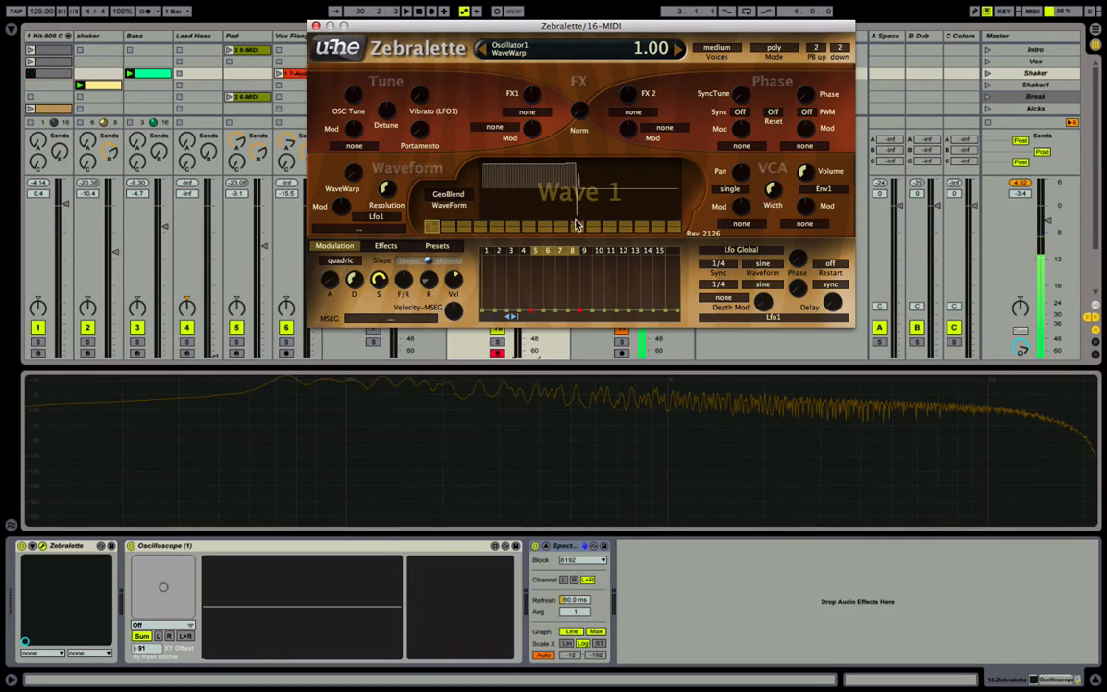
{"action": "mouse_move", "coordinate": [577, 224]}
{"action": "left_mouse_down"}
{"action": "mouse_move", "coordinate": [615, 217]}
{"action": "mouse_move", "coordinate": [688, 230]}
{"action": "left_mouse_up"}
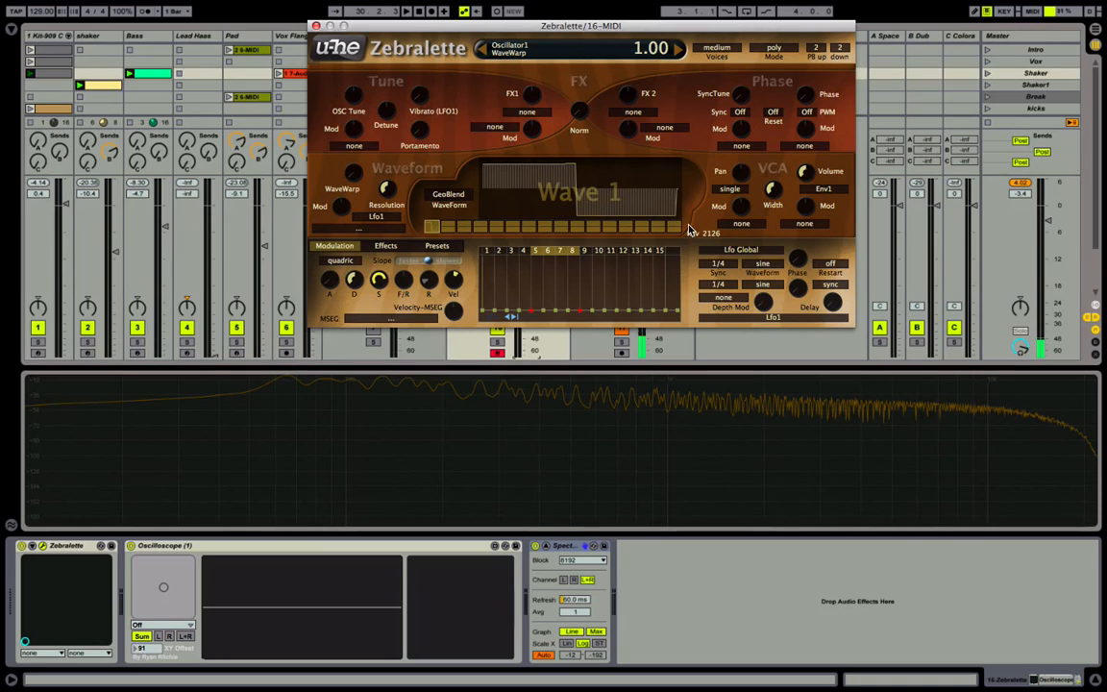
{"action": "left_click", "coordinate": [448, 227]}
{"action": "left_click_drag", "start_coordinate": [495, 213], "coordinate": [585, 169]}
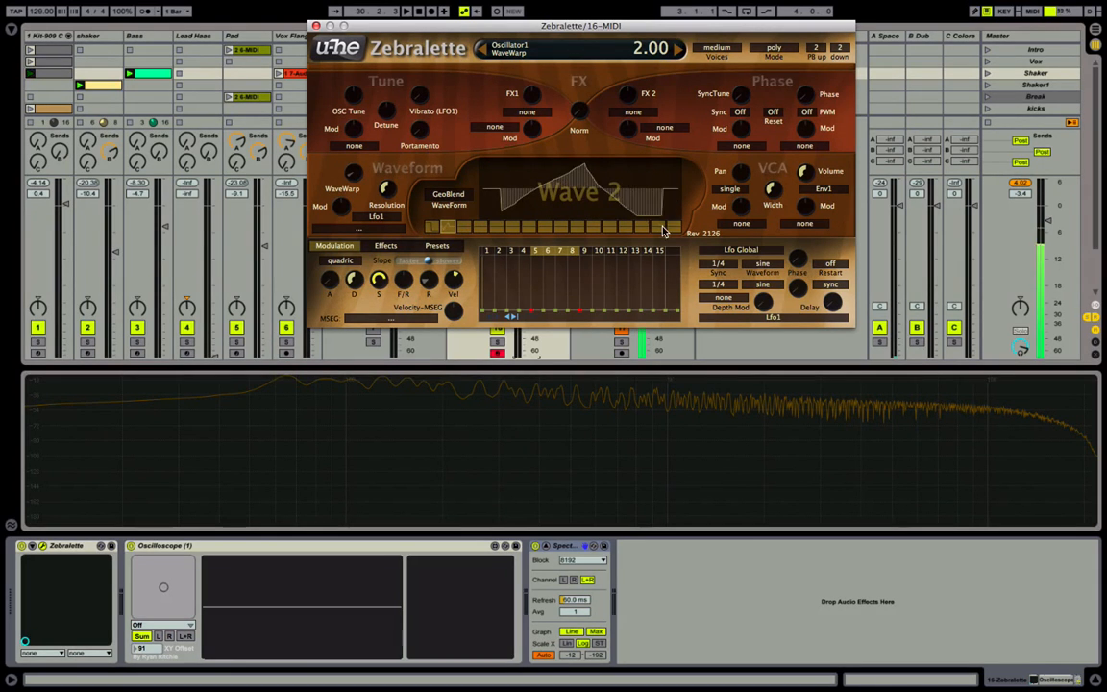
Draw a rough sine-like curve in Wave 13 and sweep WaveWarp down to 1.20.
{"action": "left_click", "coordinate": [624, 227]}
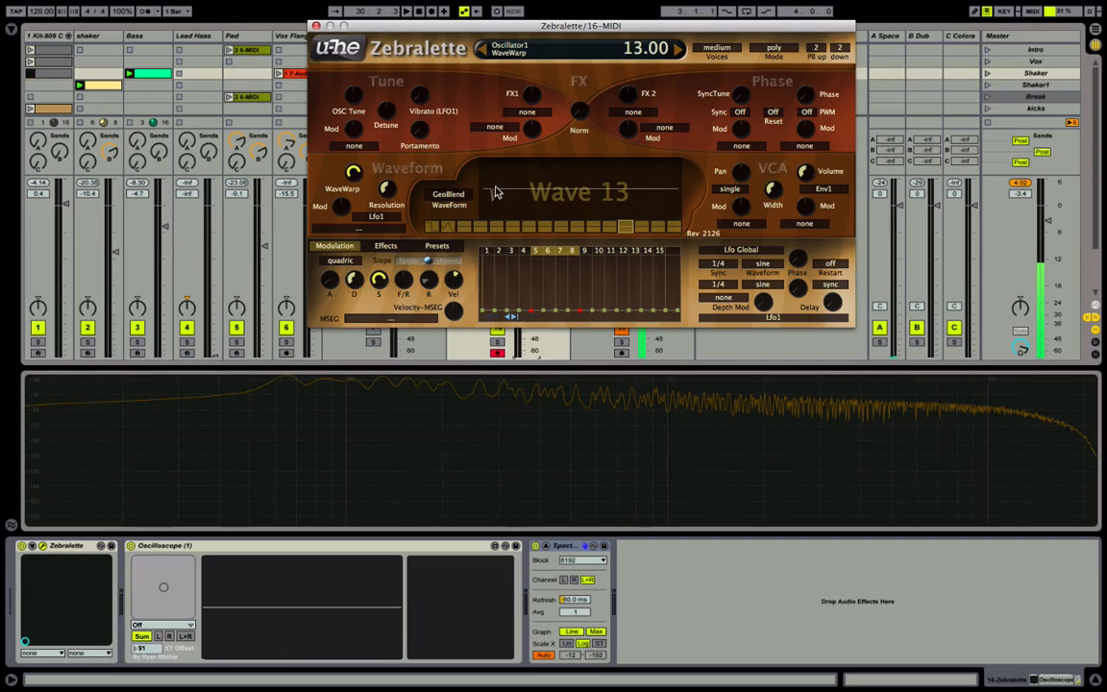
{"action": "mouse_move", "coordinate": [495, 192]}
{"action": "left_mouse_down"}
{"action": "mouse_move", "coordinate": [515, 166]}
{"action": "mouse_move", "coordinate": [577, 197]}
{"action": "mouse_move", "coordinate": [674, 188]}
{"action": "left_mouse_up"}
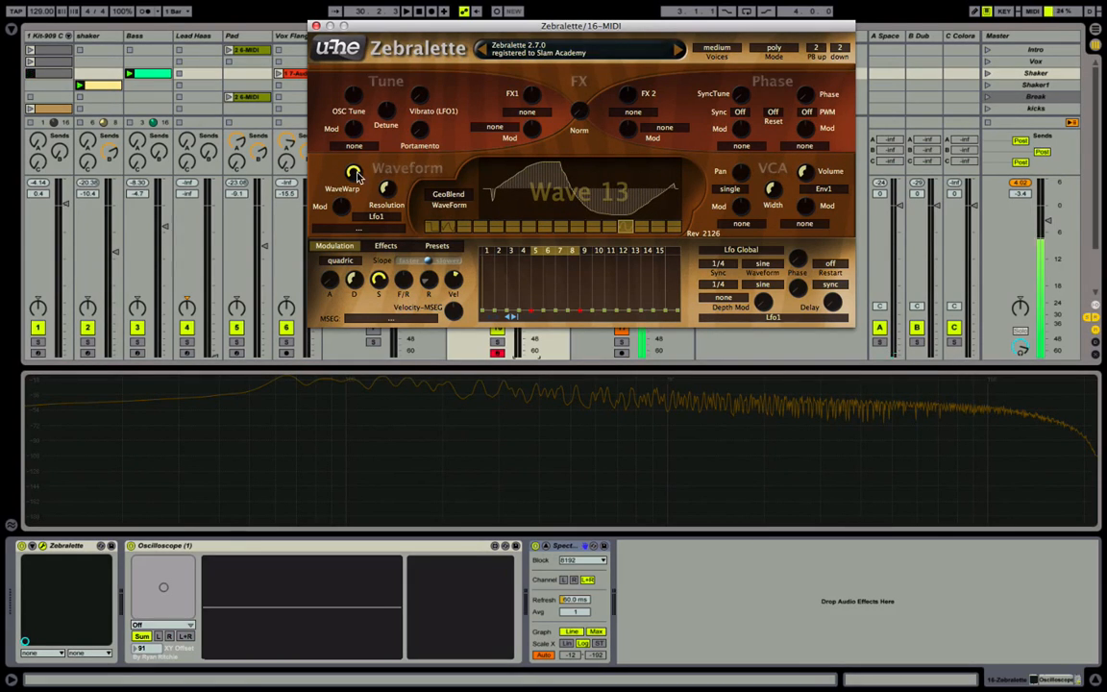
{"action": "left_click_drag", "start_coordinate": [354, 176], "coordinate": [368, 267]}
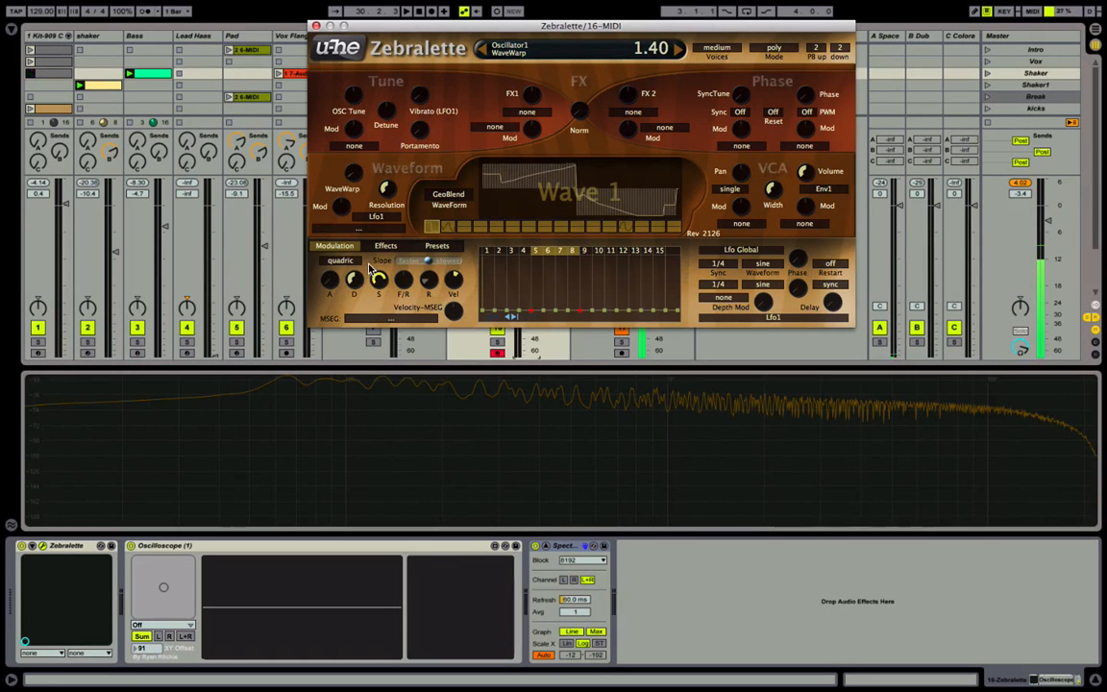
{"action": "mouse_move", "coordinate": [353, 178]}
{"action": "left_mouse_down"}
{"action": "mouse_move", "coordinate": [350, 157]}
{"action": "mouse_move", "coordinate": [353, 183]}
{"action": "left_mouse_up"}
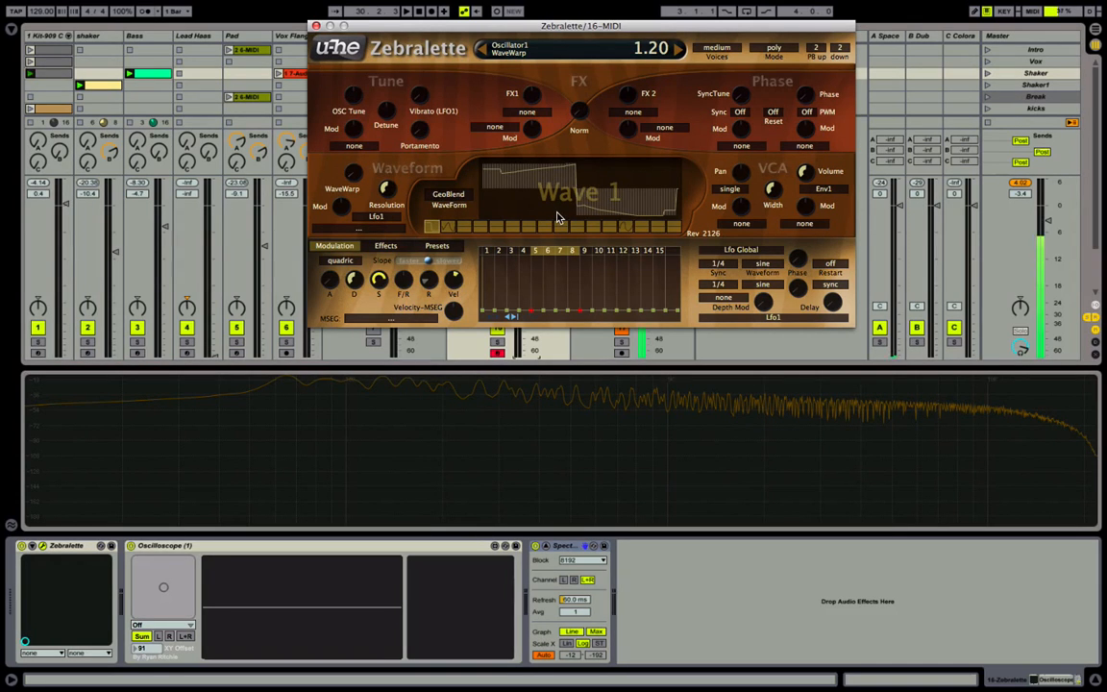
Switch the waveform mode to SpectroBlend, try drawing harmonic spikes in Wave 1 and flatten them to a near-level line.
{"action": "left_click", "coordinate": [455, 198]}
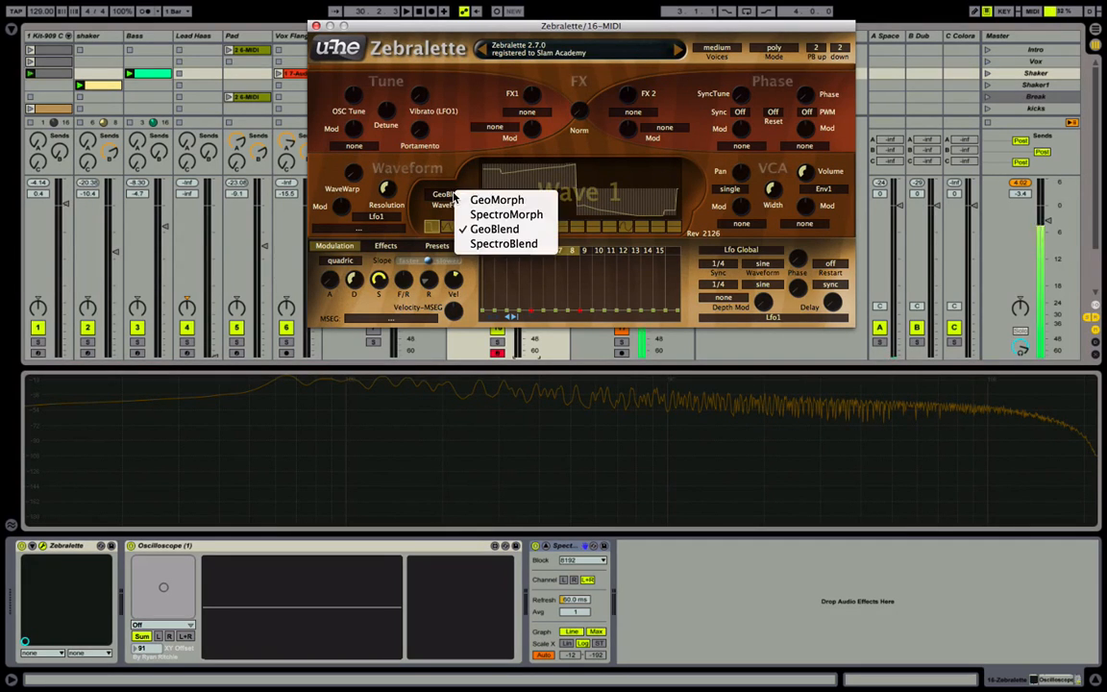
{"action": "left_click", "coordinate": [486, 245]}
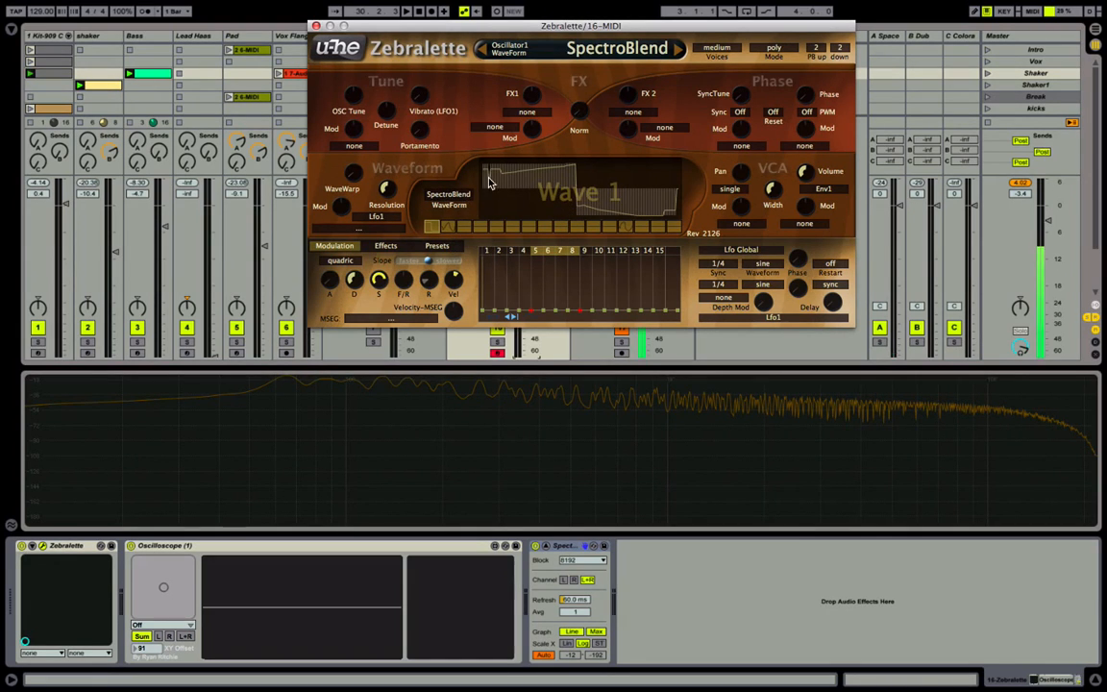
{"action": "left_click_drag", "start_coordinate": [481, 172], "coordinate": [591, 186]}
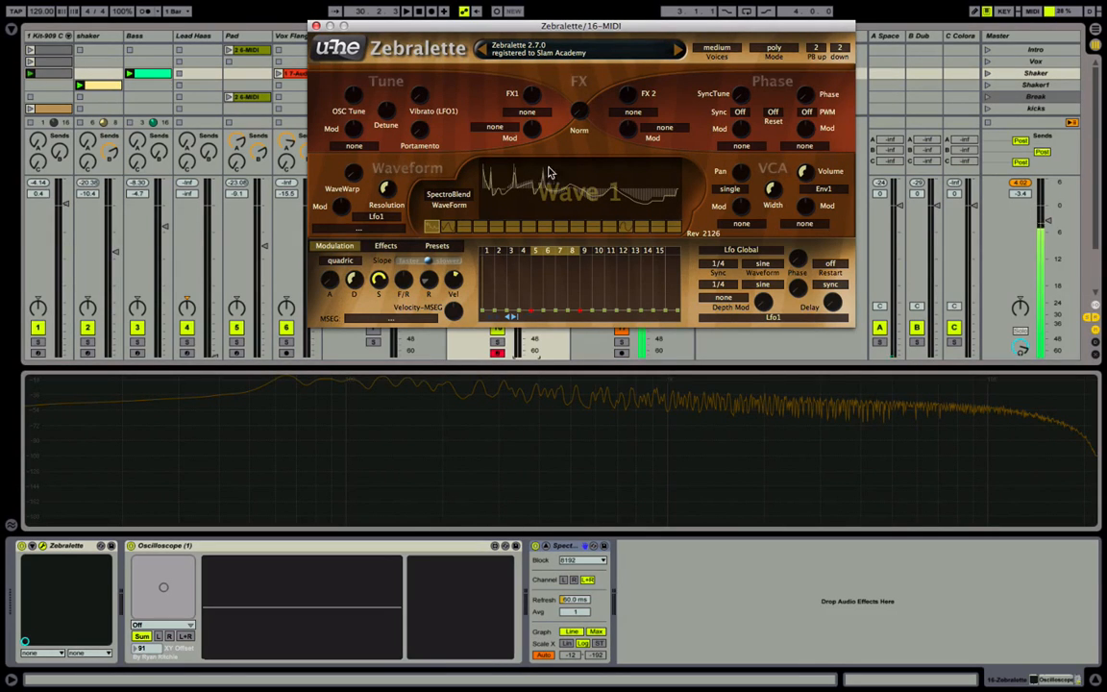
{"action": "left_click_drag", "start_coordinate": [597, 169], "coordinate": [632, 169]}
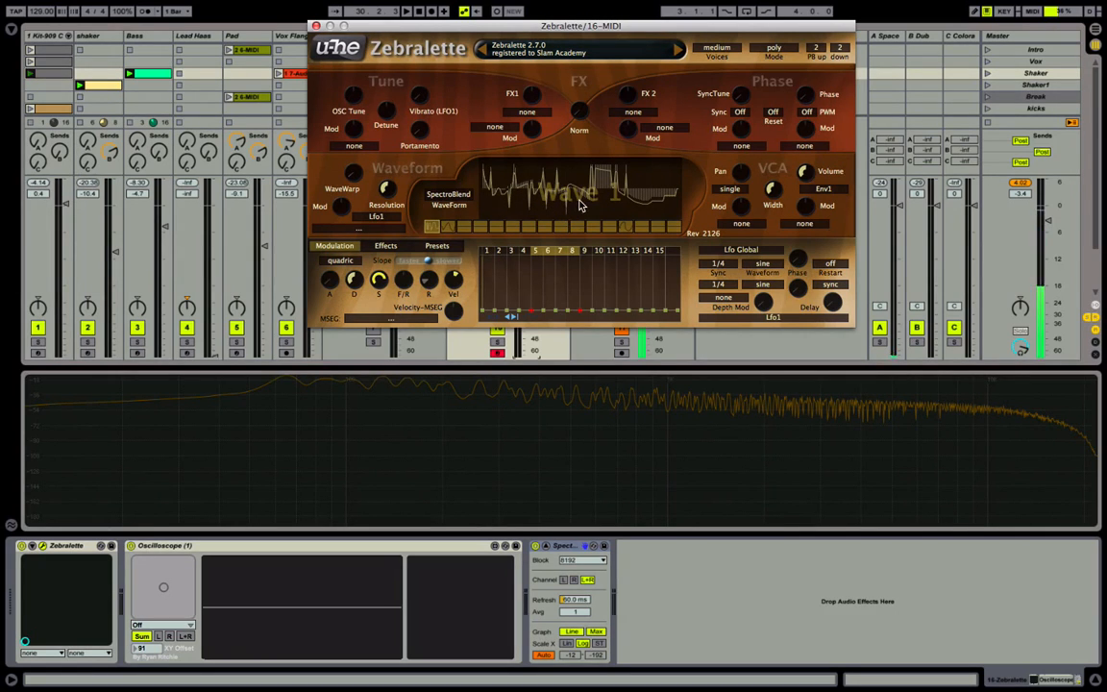
{"action": "left_click_drag", "start_coordinate": [679, 190], "coordinate": [477, 189]}
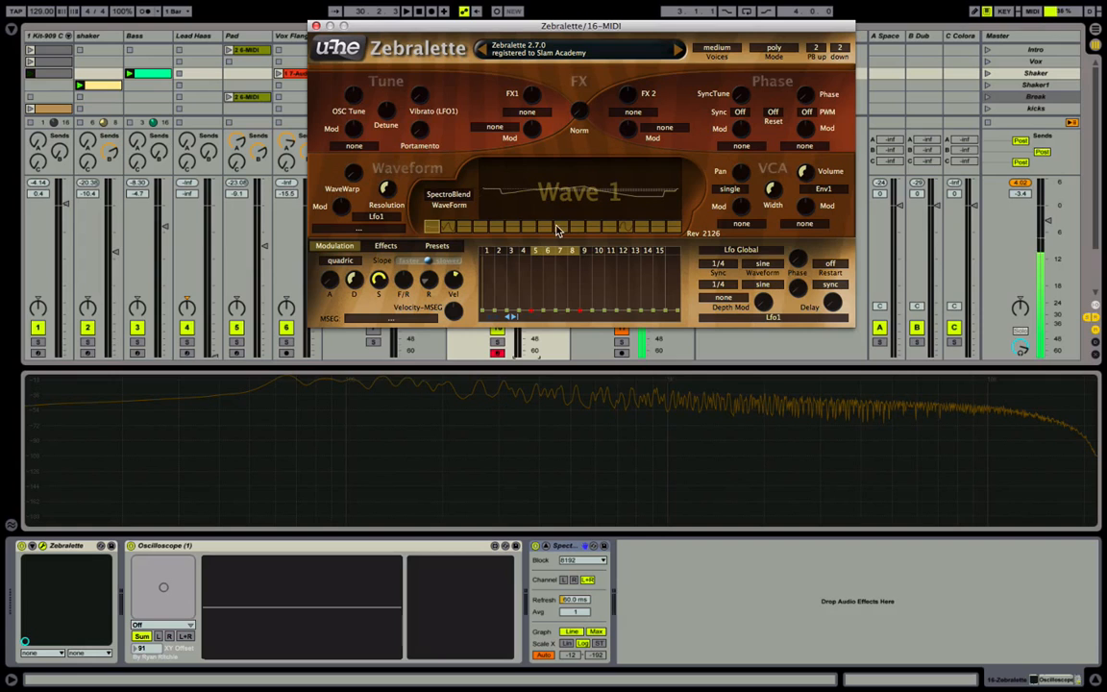
Reselect Wave 1 and draw separate narrow harmonic spikes across its flattened spectrum.
{"action": "left_click", "coordinate": [432, 231]}
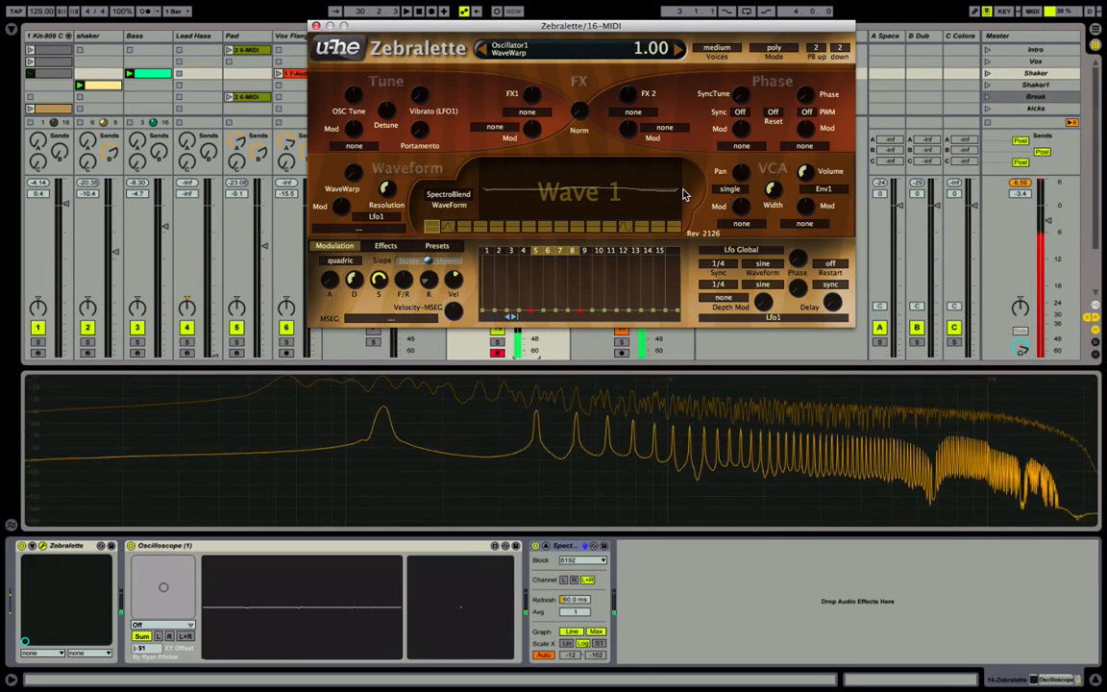
{"action": "mouse_move", "coordinate": [492, 183]}
{"action": "left_mouse_down"}
{"action": "mouse_move", "coordinate": [494, 167]}
{"action": "mouse_move", "coordinate": [527, 165]}
{"action": "mouse_move", "coordinate": [502, 159]}
{"action": "mouse_move", "coordinate": [531, 197]}
{"action": "mouse_move", "coordinate": [682, 227]}
{"action": "mouse_move", "coordinate": [588, 217]}
{"action": "mouse_move", "coordinate": [519, 186]}
{"action": "mouse_move", "coordinate": [576, 177]}
{"action": "mouse_move", "coordinate": [511, 188]}
{"action": "mouse_move", "coordinate": [499, 170]}
{"action": "mouse_move", "coordinate": [540, 171]}
{"action": "mouse_move", "coordinate": [485, 165]}
{"action": "mouse_move", "coordinate": [687, 195]}
{"action": "left_mouse_up"}
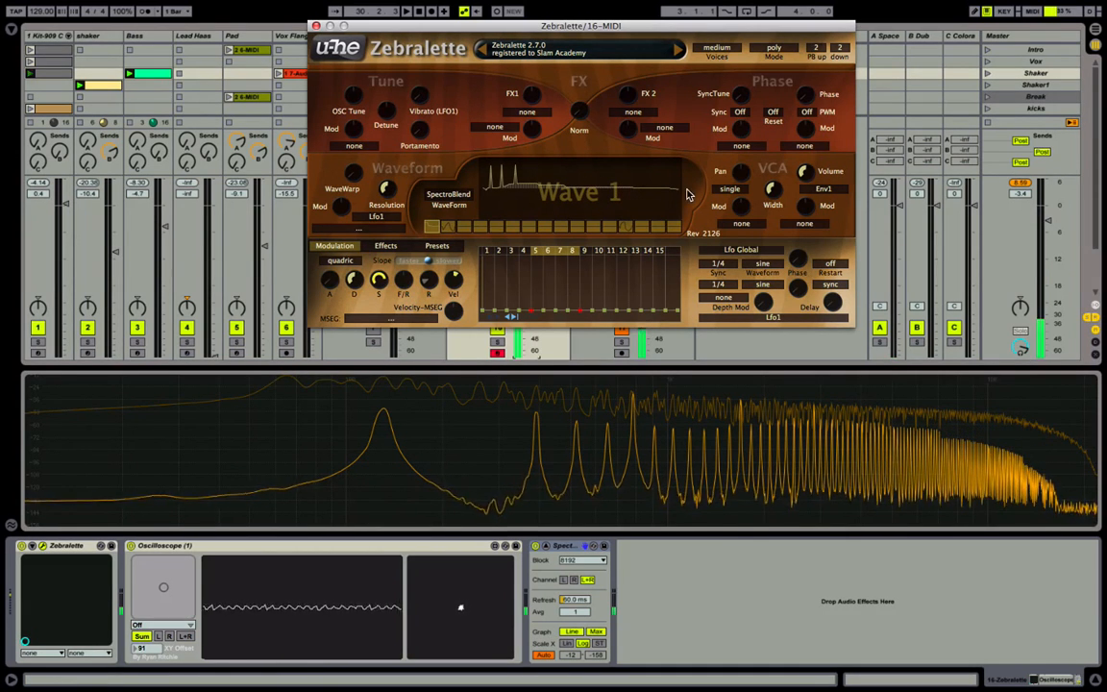
{"action": "mouse_move", "coordinate": [556, 173]}
{"action": "left_mouse_down"}
{"action": "mouse_move", "coordinate": [525, 174]}
{"action": "mouse_move", "coordinate": [549, 172]}
{"action": "left_mouse_up"}
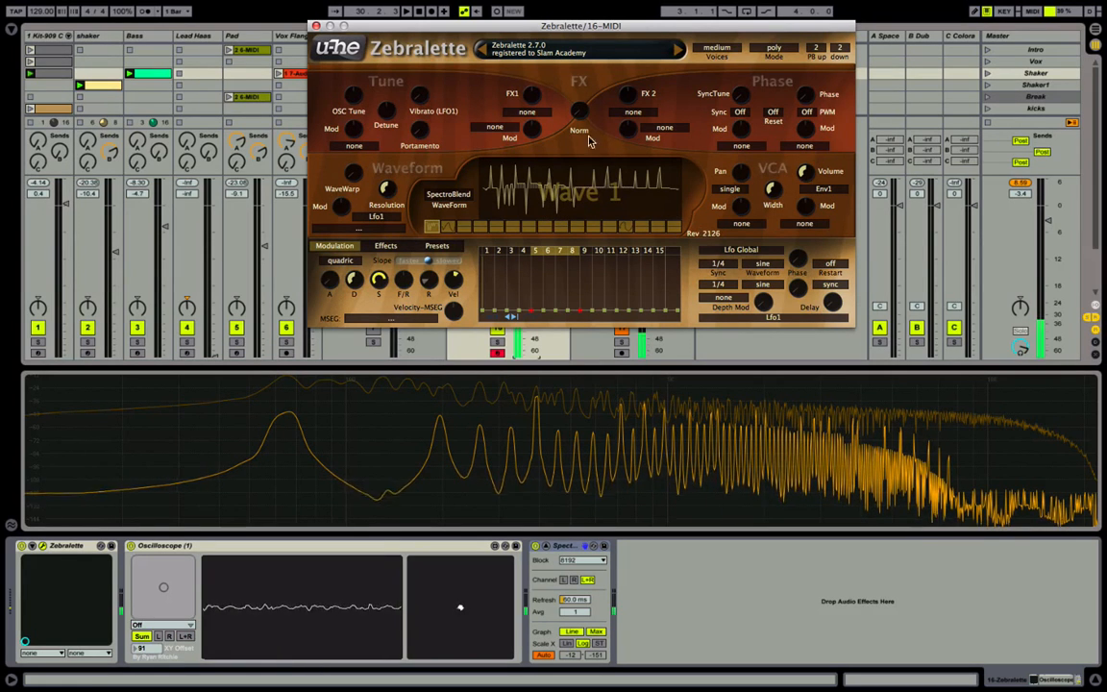
Raise the Zebralette track's volume to 4.1, restore the synth window over the mixer and set WaveWarp to 1.00.
{"action": "left_click_drag", "start_coordinate": [648, 29], "coordinate": [911, 268]}
{"action": "left_click_drag", "start_coordinate": [526, 231], "coordinate": [520, 193]}
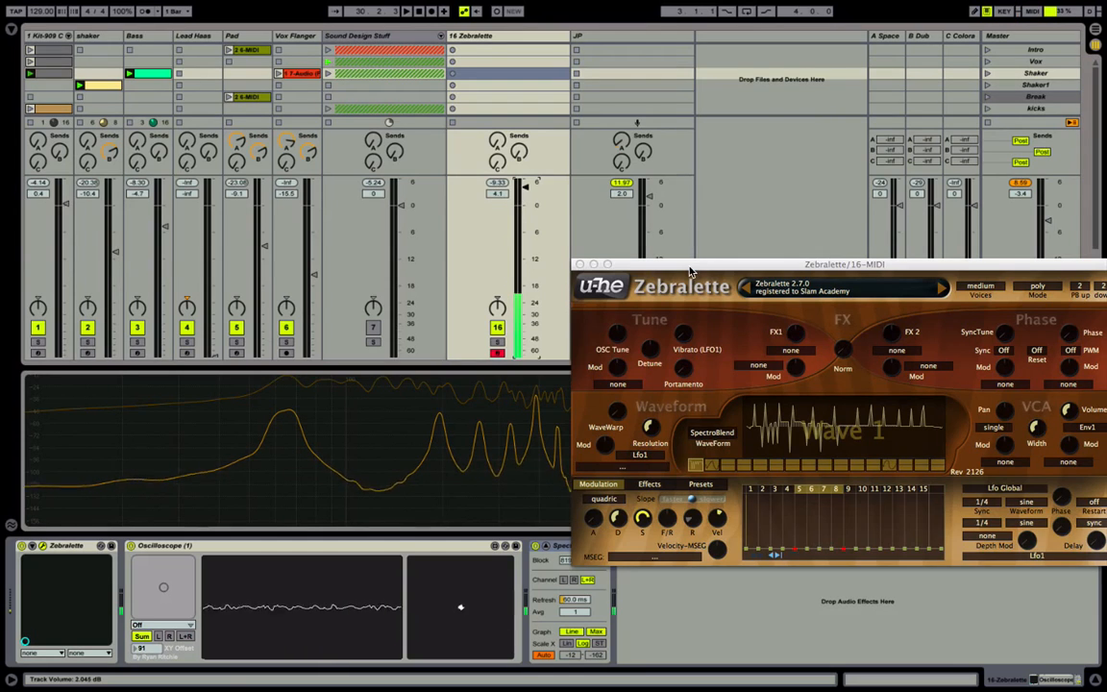
{"action": "left_click_drag", "start_coordinate": [690, 263], "coordinate": [392, 2]}
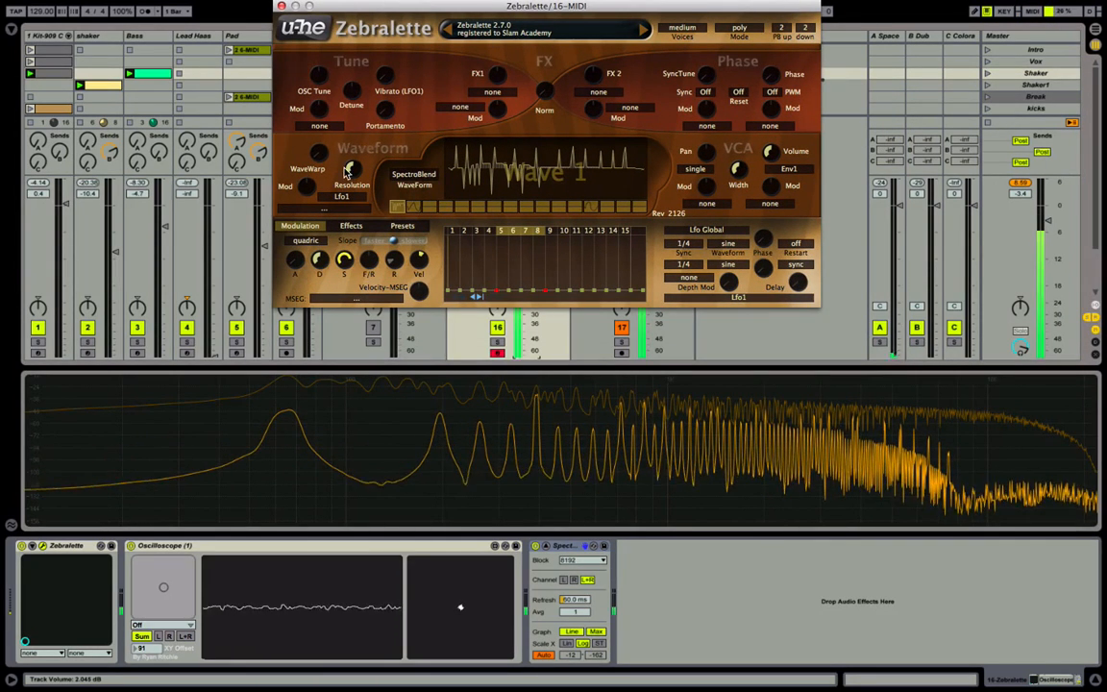
{"action": "mouse_move", "coordinate": [320, 156]}
{"action": "left_mouse_down"}
{"action": "mouse_move", "coordinate": [320, 136]}
{"action": "mouse_move", "coordinate": [325, 174]}
{"action": "left_mouse_up"}
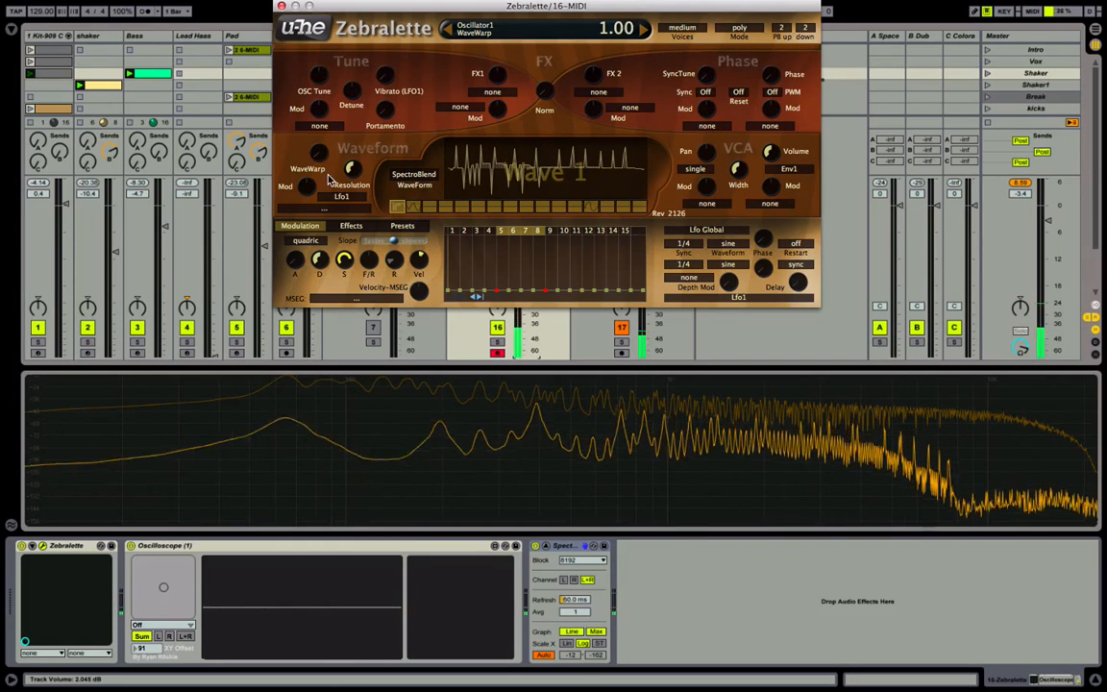
{"action": "left_click", "coordinate": [423, 178]}
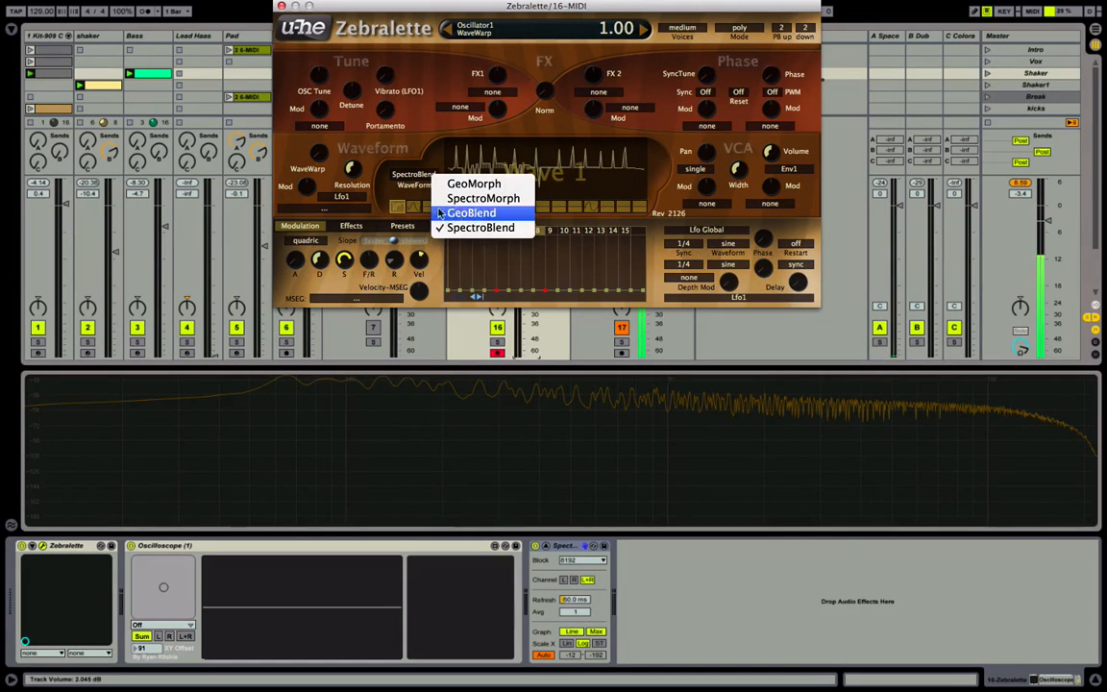
{"action": "left_click", "coordinate": [409, 209]}
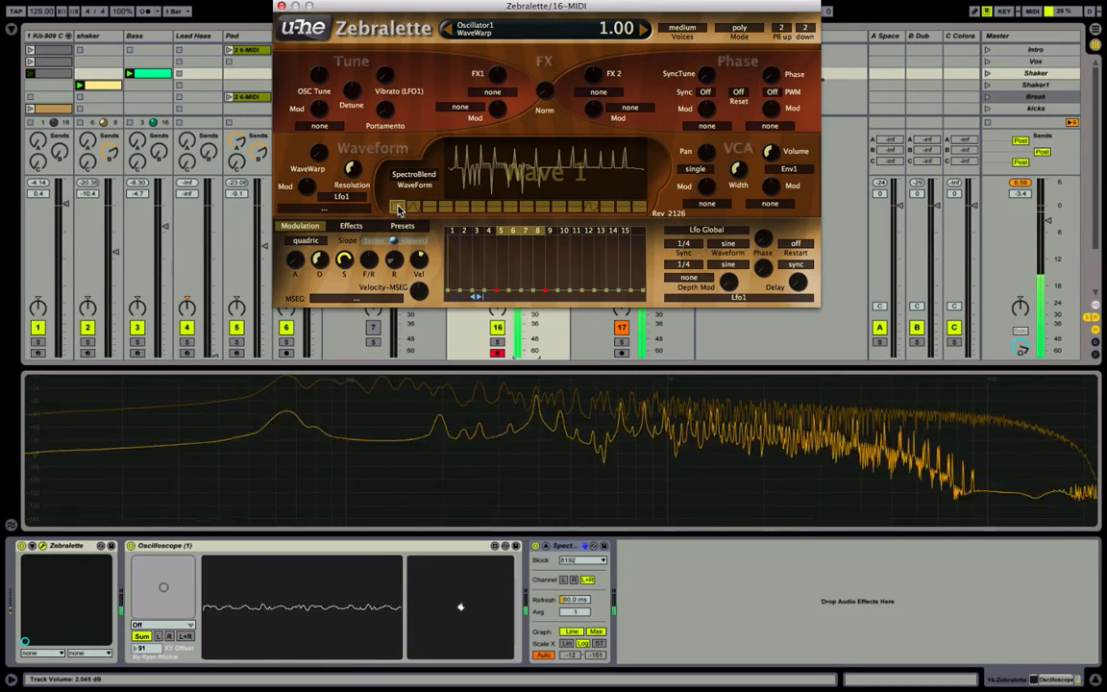
{"action": "mouse_move", "coordinate": [352, 169]}
{"action": "left_mouse_down"}
{"action": "mouse_move", "coordinate": [321, 151]}
{"action": "mouse_move", "coordinate": [316, 106]}
{"action": "mouse_move", "coordinate": [318, 149]}
{"action": "mouse_move", "coordinate": [354, 194]}
{"action": "left_mouse_up"}
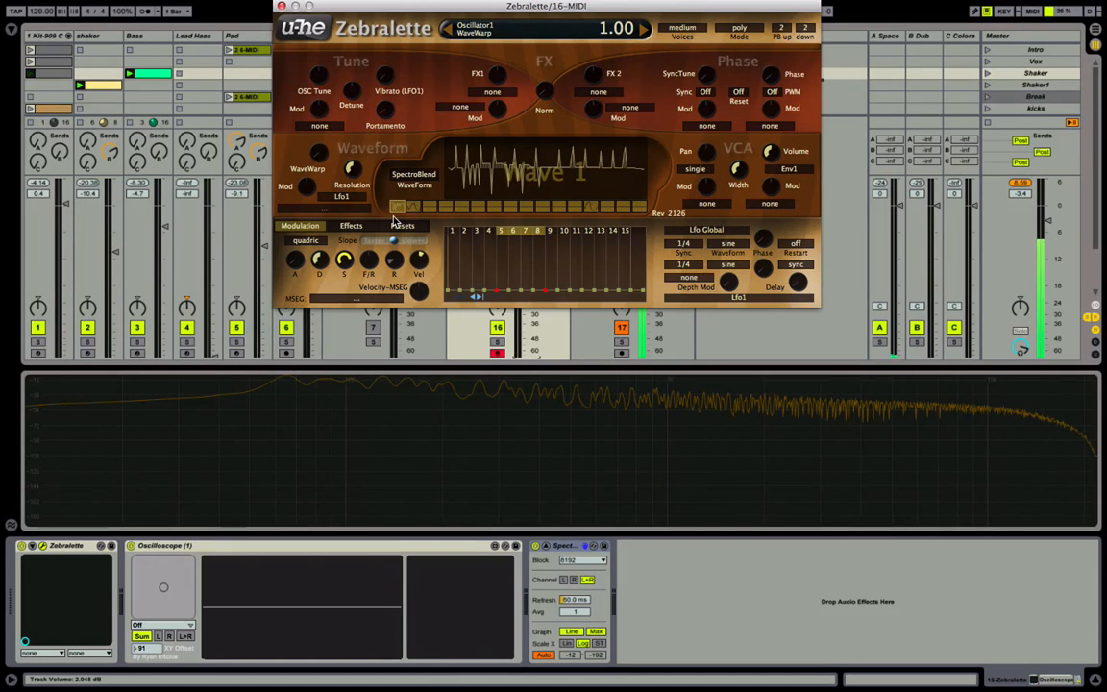
Select Wave 16 and draw an irregular spectrum of harmonic spikes across its full width.
{"action": "left_click", "coordinate": [637, 207]}
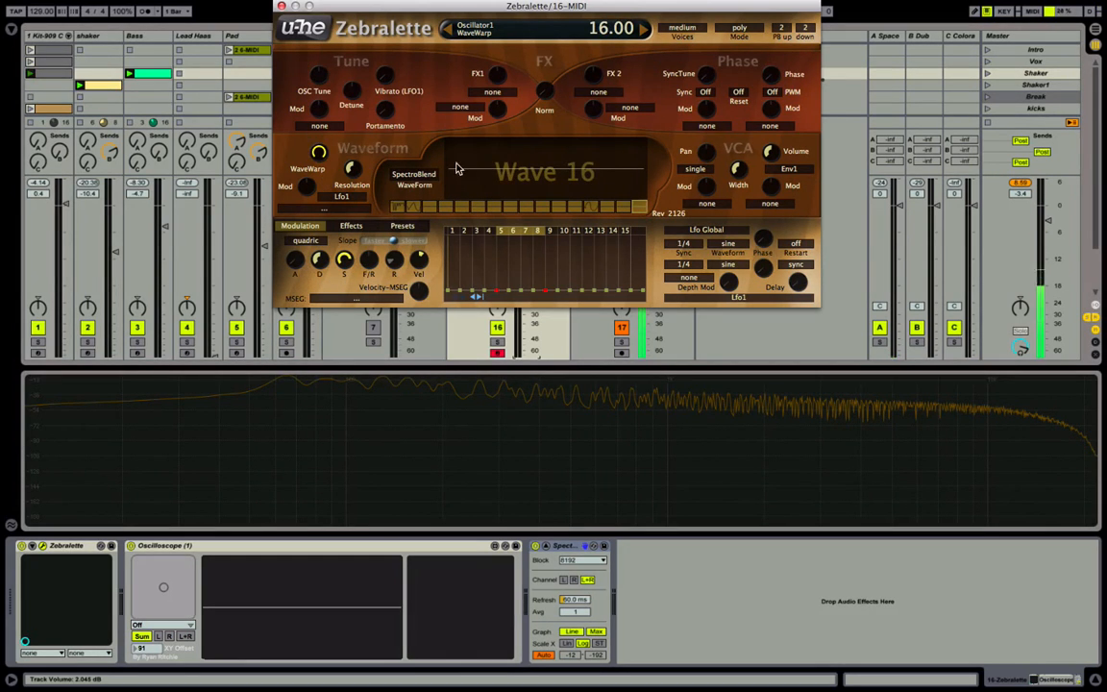
{"action": "mouse_move", "coordinate": [485, 168]}
{"action": "left_mouse_down"}
{"action": "mouse_move", "coordinate": [572, 146]}
{"action": "mouse_move", "coordinate": [586, 187]}
{"action": "mouse_move", "coordinate": [562, 179]}
{"action": "mouse_move", "coordinate": [627, 199]}
{"action": "left_mouse_up"}
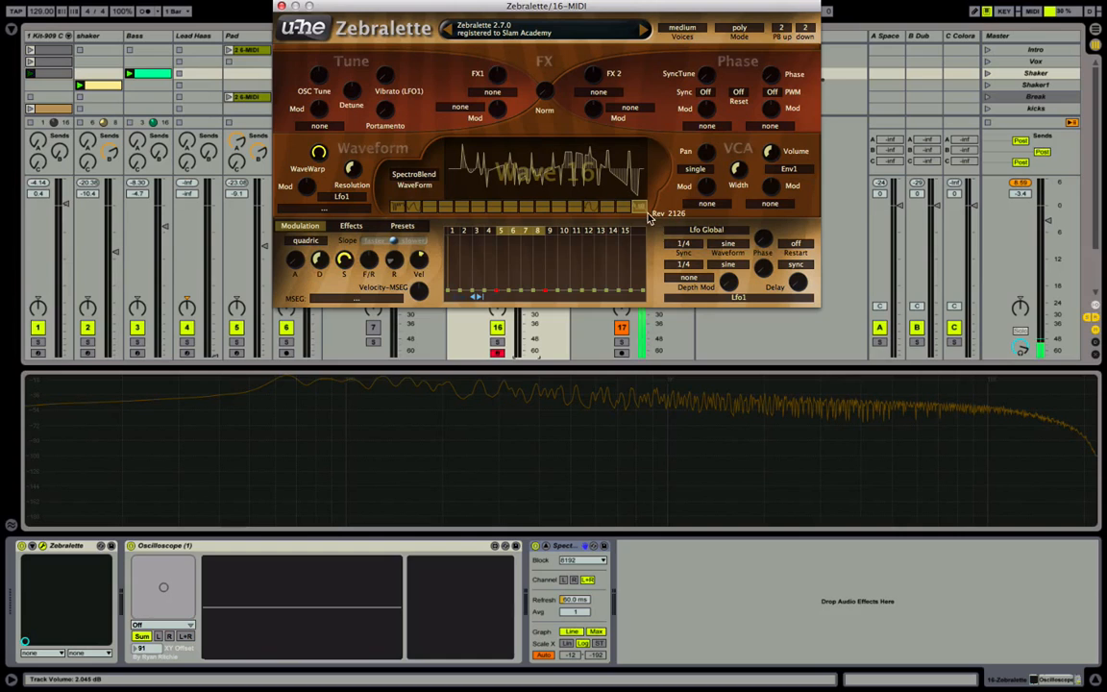
{"action": "mouse_move", "coordinate": [644, 214]}
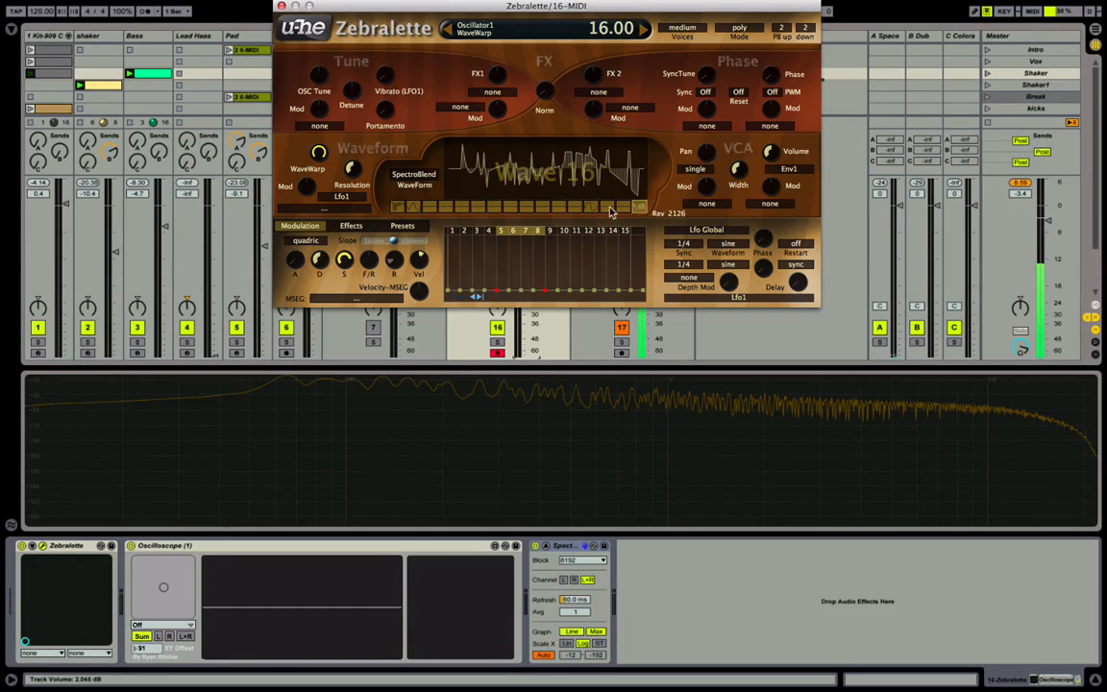
Select Wave 1 and sweep WaveWarp through the SpectroBlend waves up to 16.00 and back to 1.00.
{"action": "left_click", "coordinate": [399, 209]}
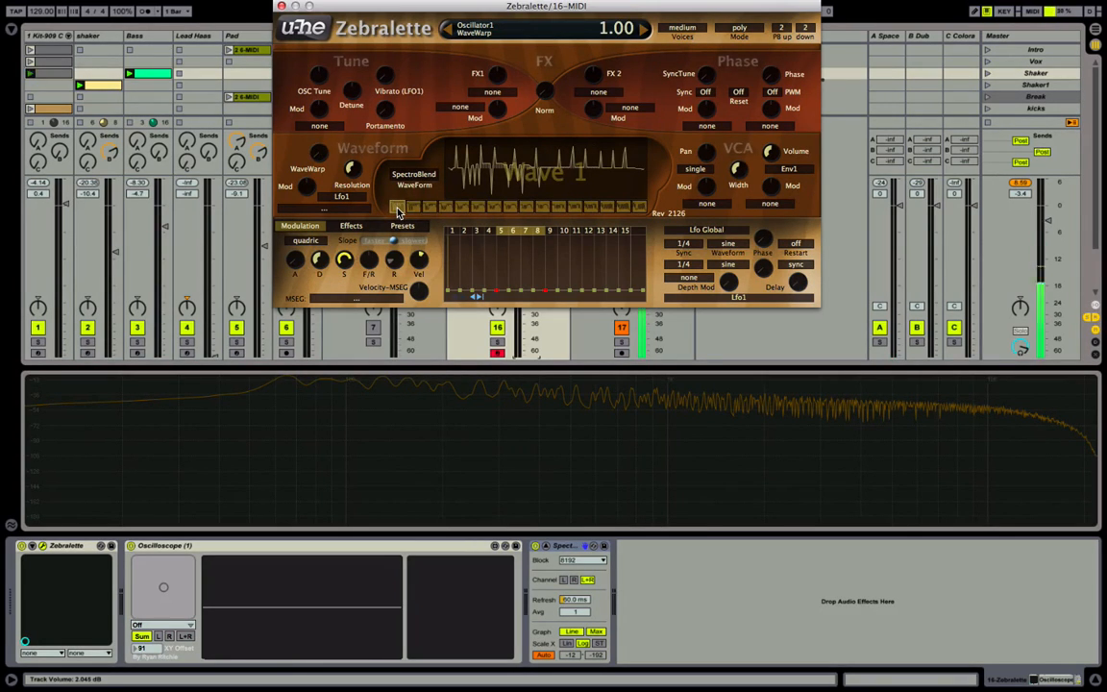
{"action": "left_click_drag", "start_coordinate": [320, 165], "coordinate": [304, 53]}
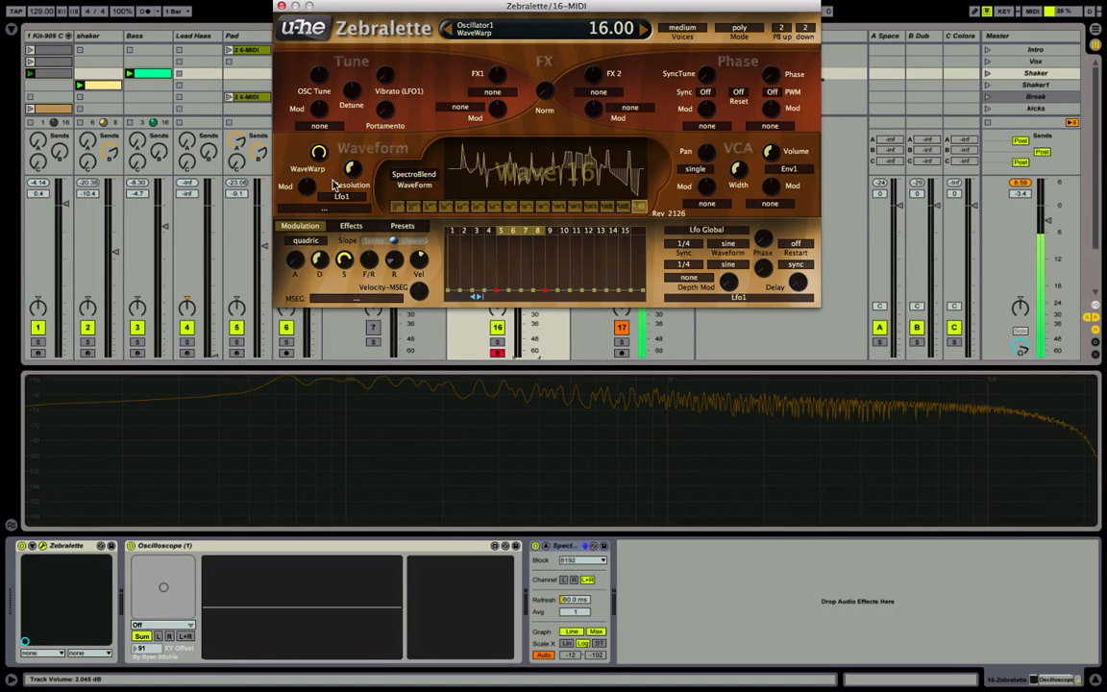
{"action": "left_click_drag", "start_coordinate": [318, 156], "coordinate": [337, 253]}
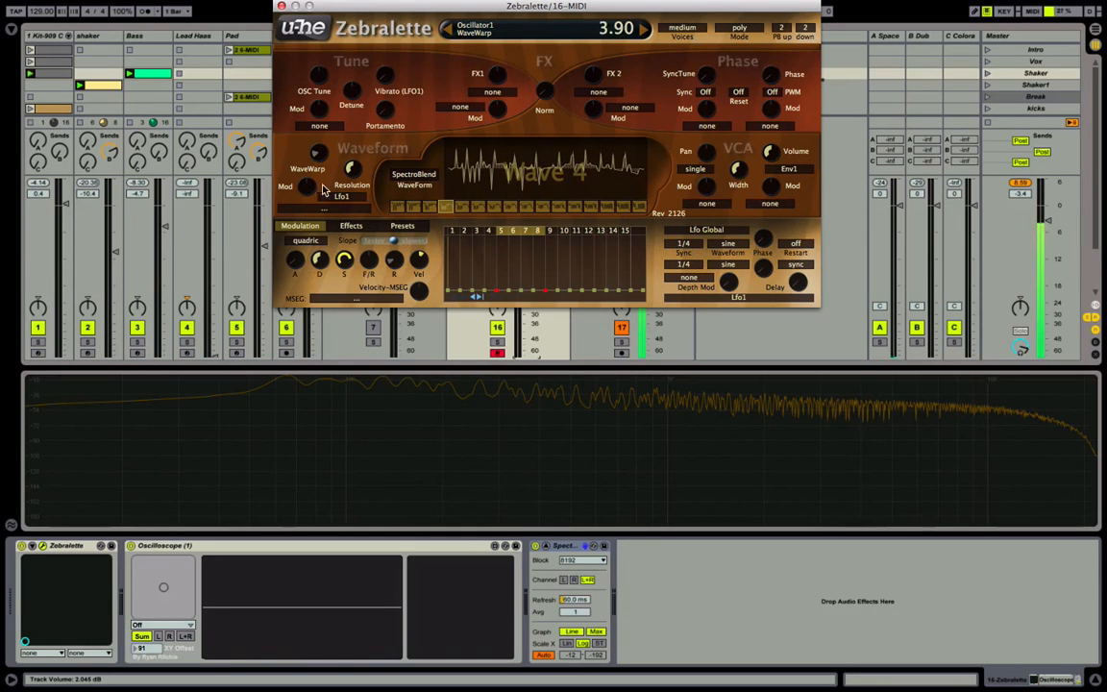
{"action": "left_click_drag", "start_coordinate": [318, 152], "coordinate": [322, 183]}
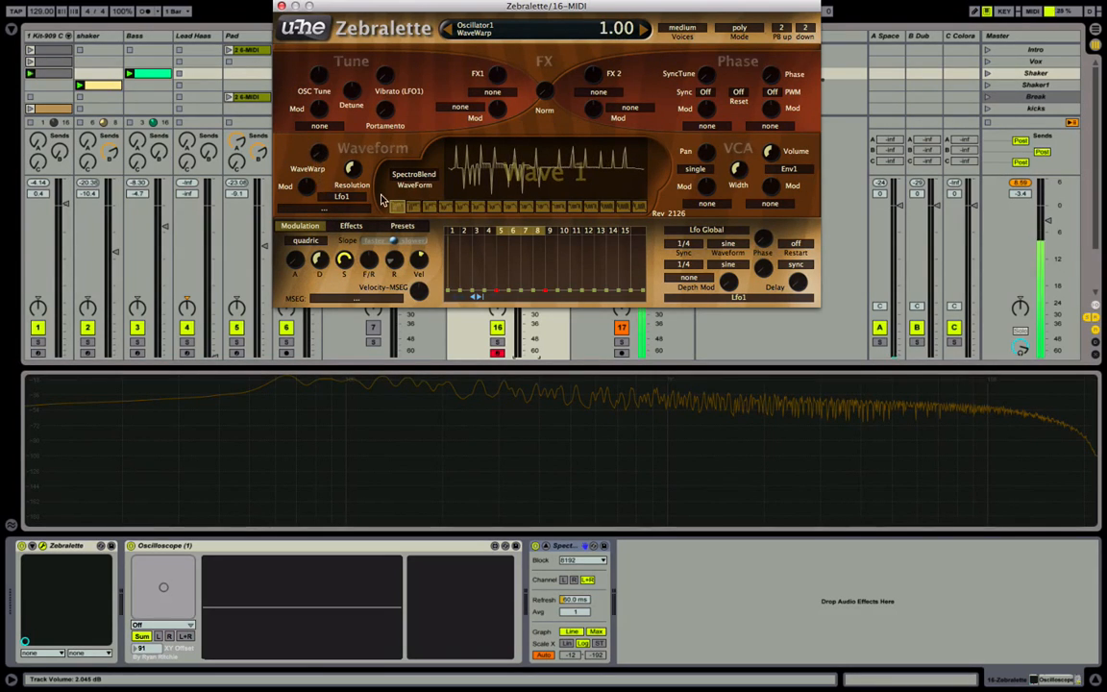
Switch the waveform mode to GeoMorph, insert a point as a peak at Wave 1's start and lower the original peak to the baseline beside it.
{"action": "left_click", "coordinate": [413, 177]}
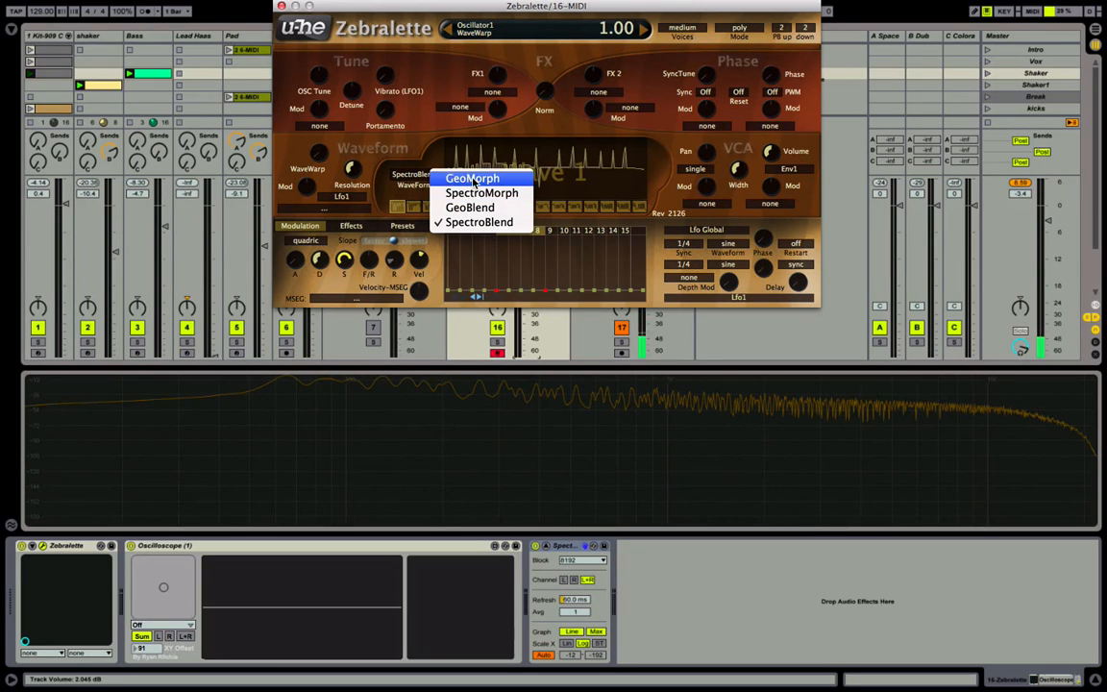
{"action": "left_click", "coordinate": [471, 180]}
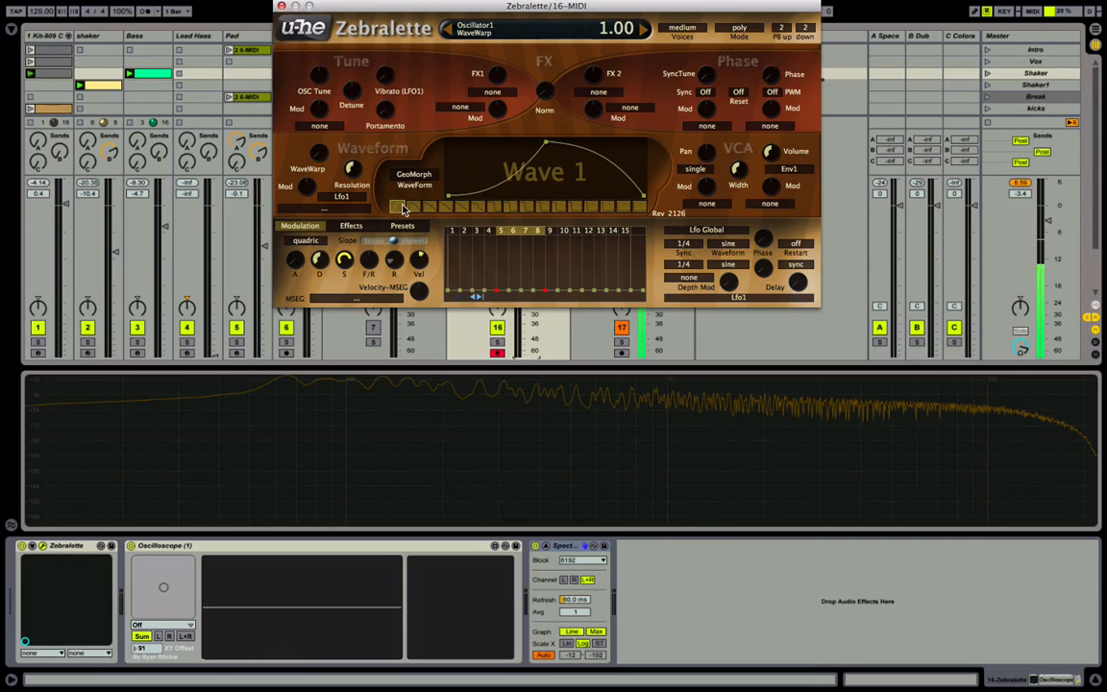
{"action": "right_click", "coordinate": [509, 185]}
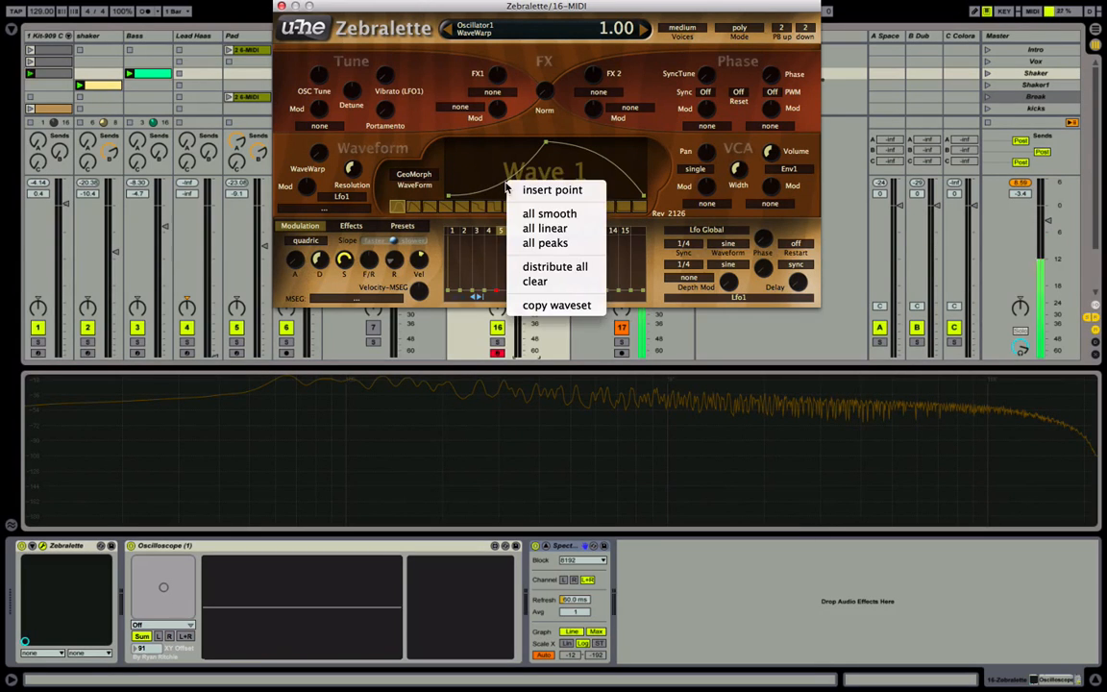
{"action": "left_click", "coordinate": [538, 190]}
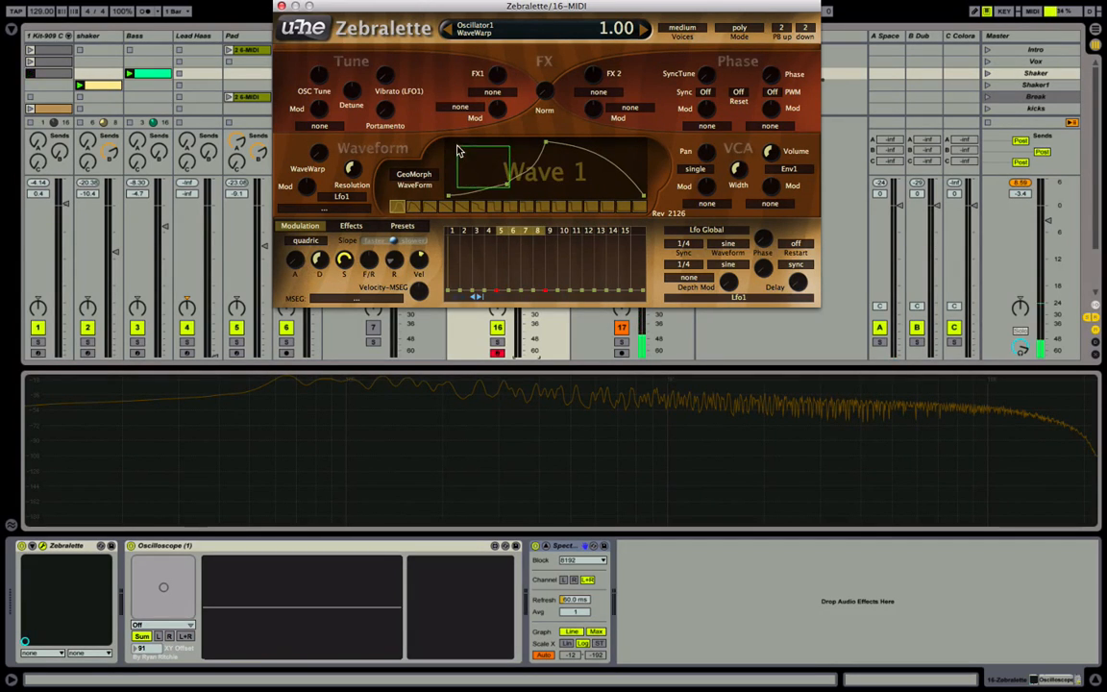
{"action": "left_click_drag", "start_coordinate": [506, 185], "coordinate": [452, 142]}
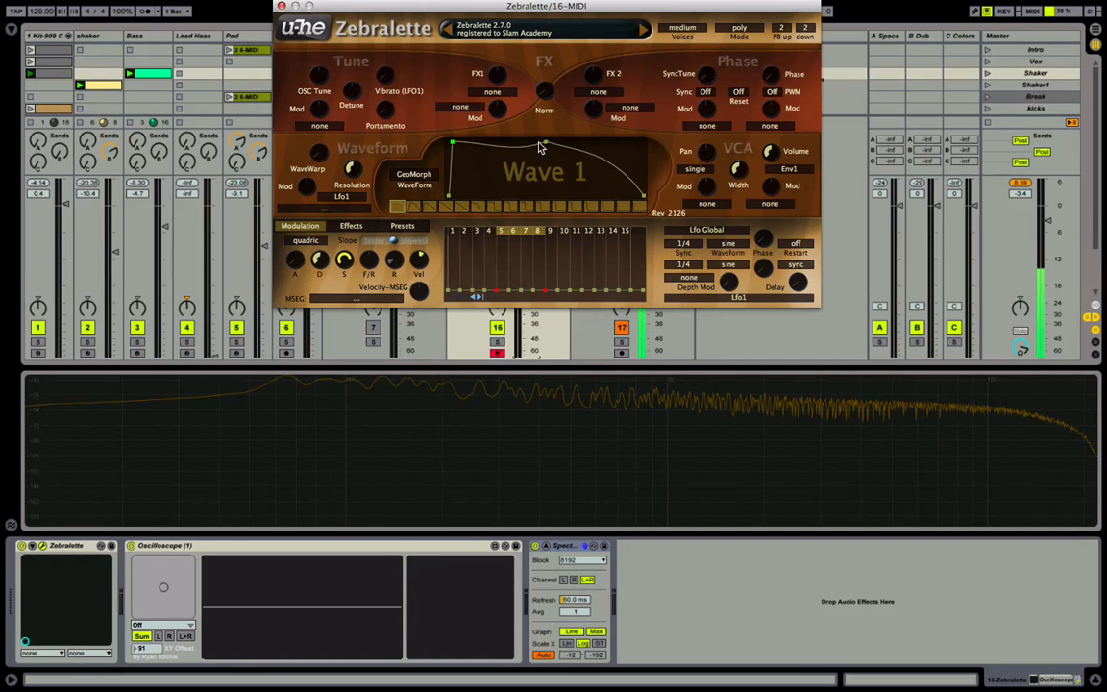
{"action": "left_click_drag", "start_coordinate": [545, 143], "coordinate": [470, 195]}
Insert further points in Wave 1 and shape them into two more peaks, one near the middle and one toward the end.
{"action": "right_click", "coordinate": [444, 176]}
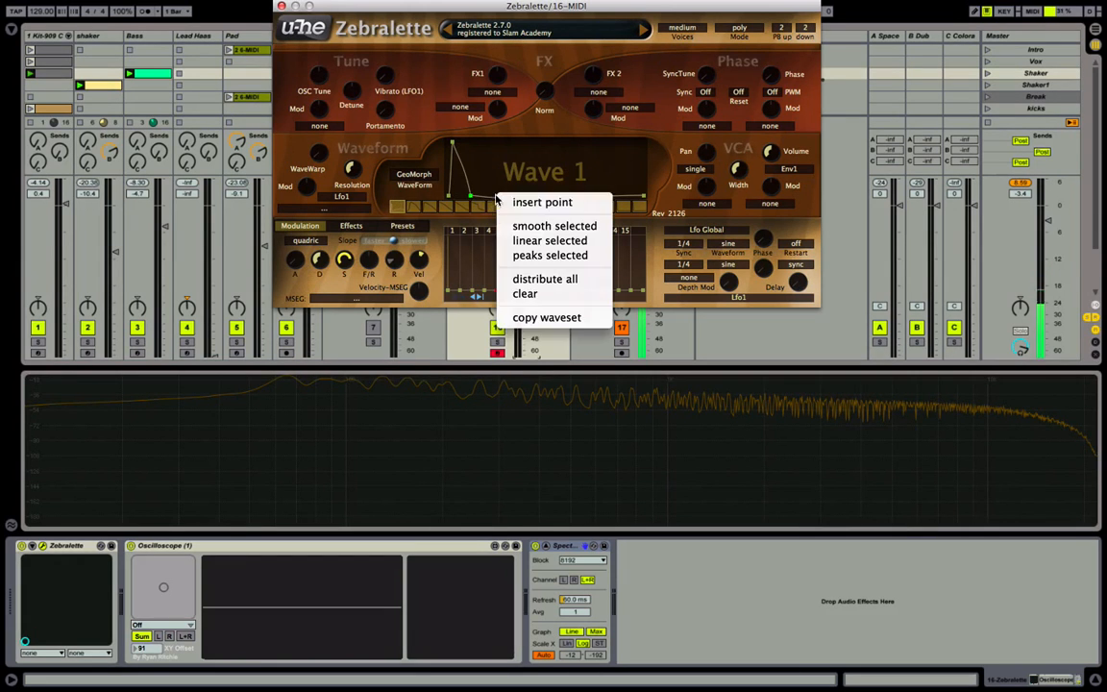
{"action": "left_click", "coordinate": [494, 196]}
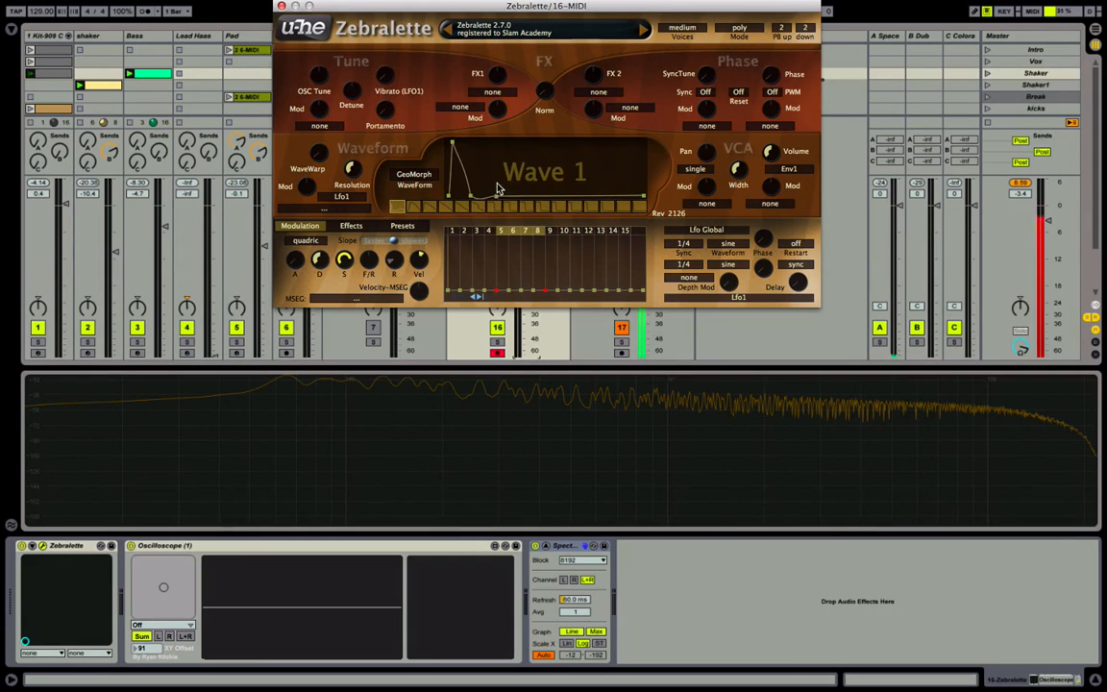
{"action": "left_click_drag", "start_coordinate": [499, 199], "coordinate": [593, 151]}
{"action": "right_click", "coordinate": [554, 153]}
{"action": "left_click", "coordinate": [569, 158]}
{"action": "right_click", "coordinate": [567, 179]}
{"action": "left_click", "coordinate": [572, 188]}
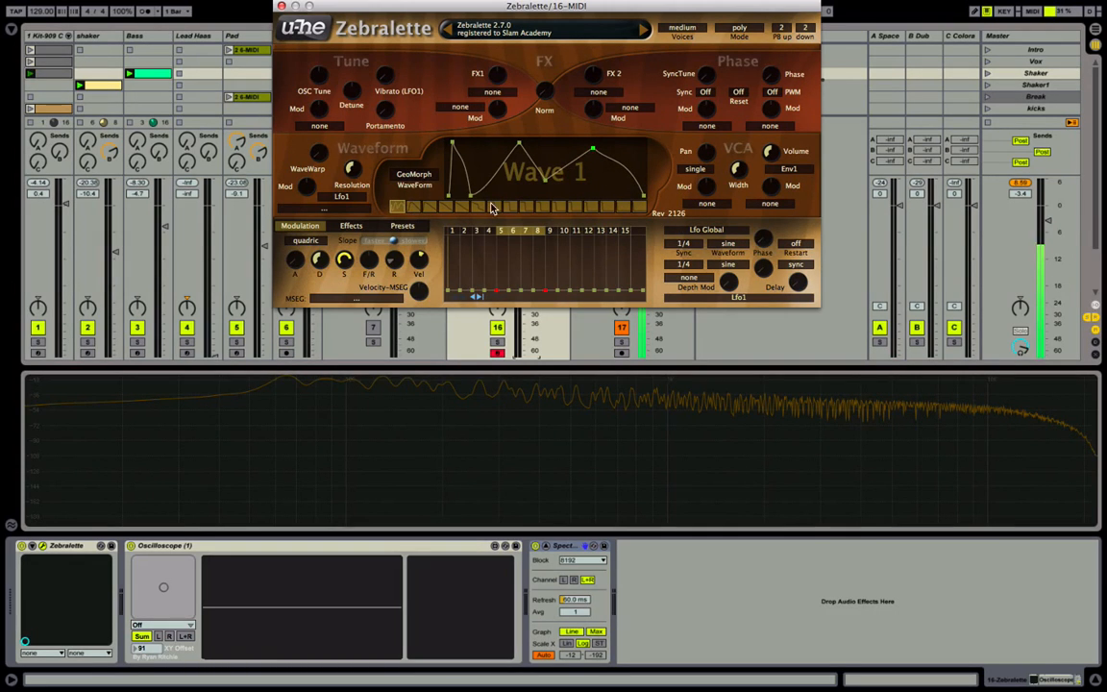
Sweep WaveWarp down from Wave 16 to about Wave 5 while playing notes and raise its Lfo1 modulation depth.
{"action": "left_click", "coordinate": [640, 206]}
{"action": "mouse_move", "coordinate": [318, 151]}
{"action": "left_mouse_down"}
{"action": "mouse_move", "coordinate": [343, 243]}
{"action": "mouse_move", "coordinate": [320, 163]}
{"action": "left_mouse_up"}
{"action": "key", "text": "a"}
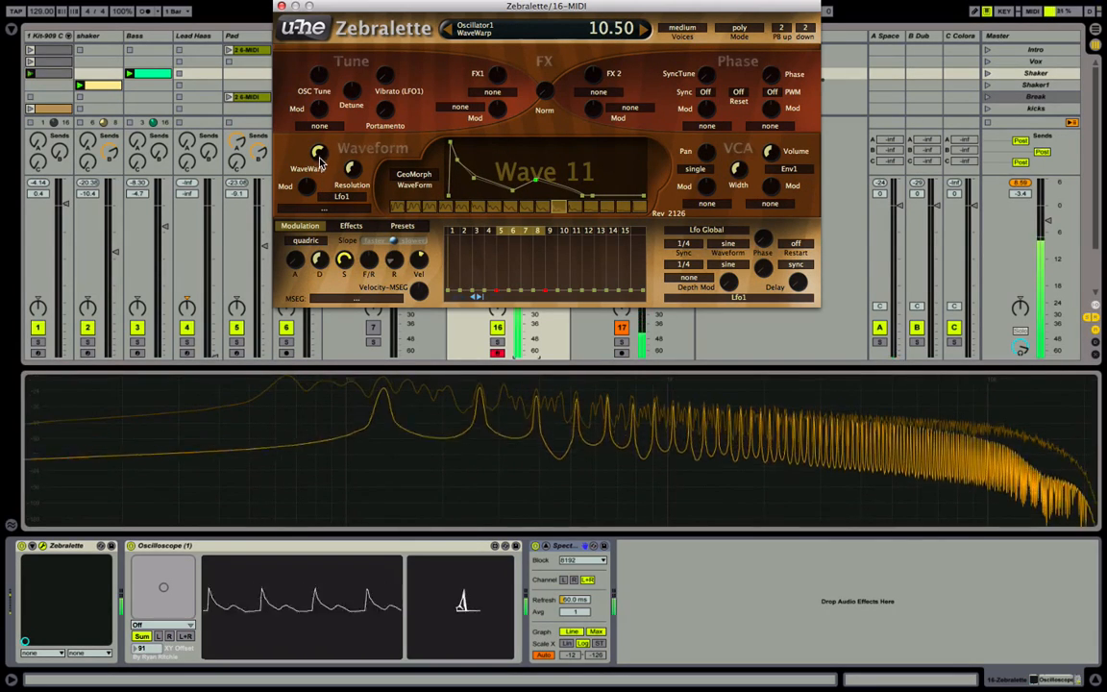
{"action": "key", "text": "z"}
{"action": "key", "text": "a"}
{"action": "left_click_drag", "start_coordinate": [320, 154], "coordinate": [320, 128]}
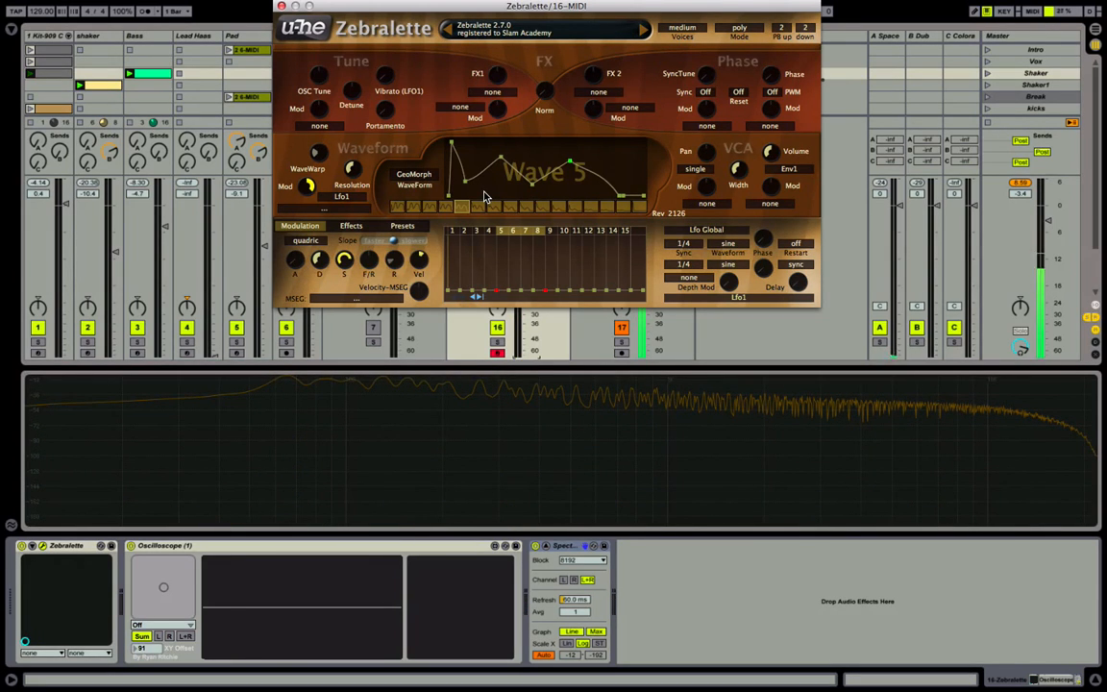
Compare Wave 16 with Wave 1 and set WaveWarp to 7.70, keeping the waveform mode at GeoMorph.
{"action": "left_click_drag", "start_coordinate": [485, 198], "coordinate": [641, 210]}
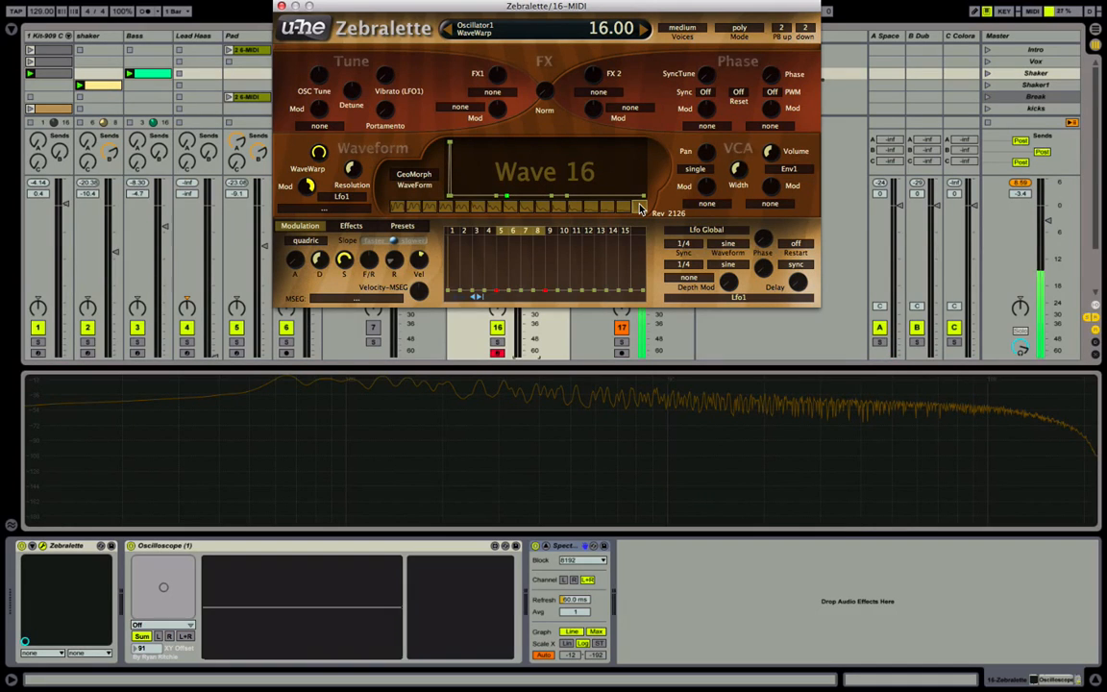
{"action": "left_click", "coordinate": [395, 210]}
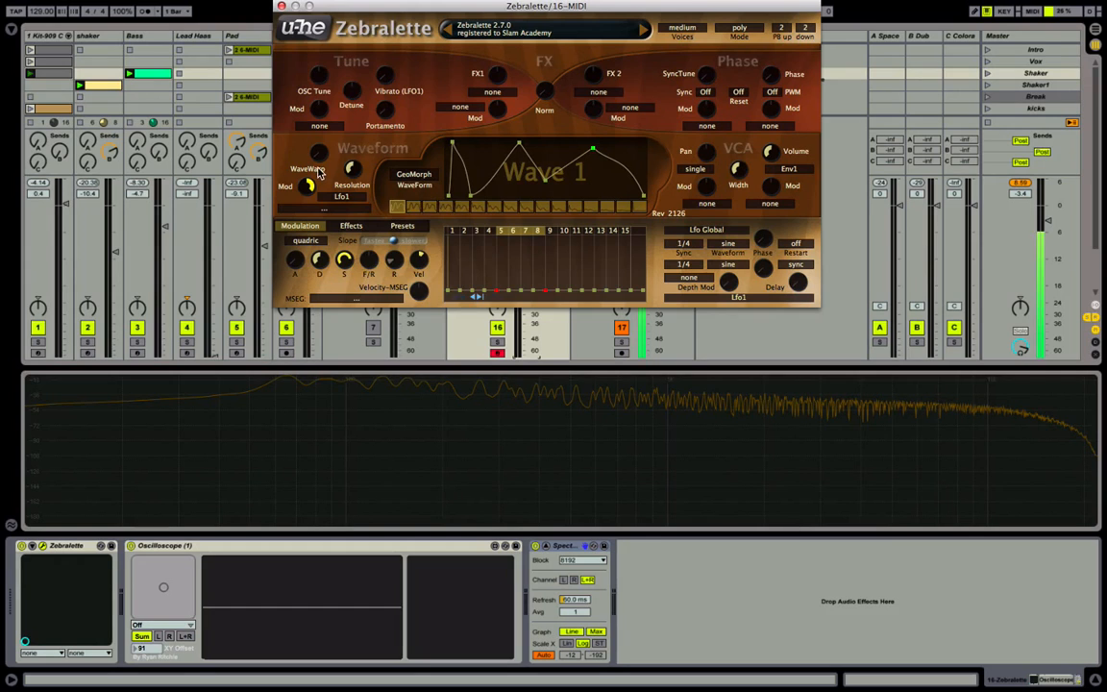
{"action": "left_click_drag", "start_coordinate": [318, 153], "coordinate": [318, 123]}
{"action": "left_click", "coordinate": [411, 175]}
{"action": "left_click", "coordinate": [422, 187]}
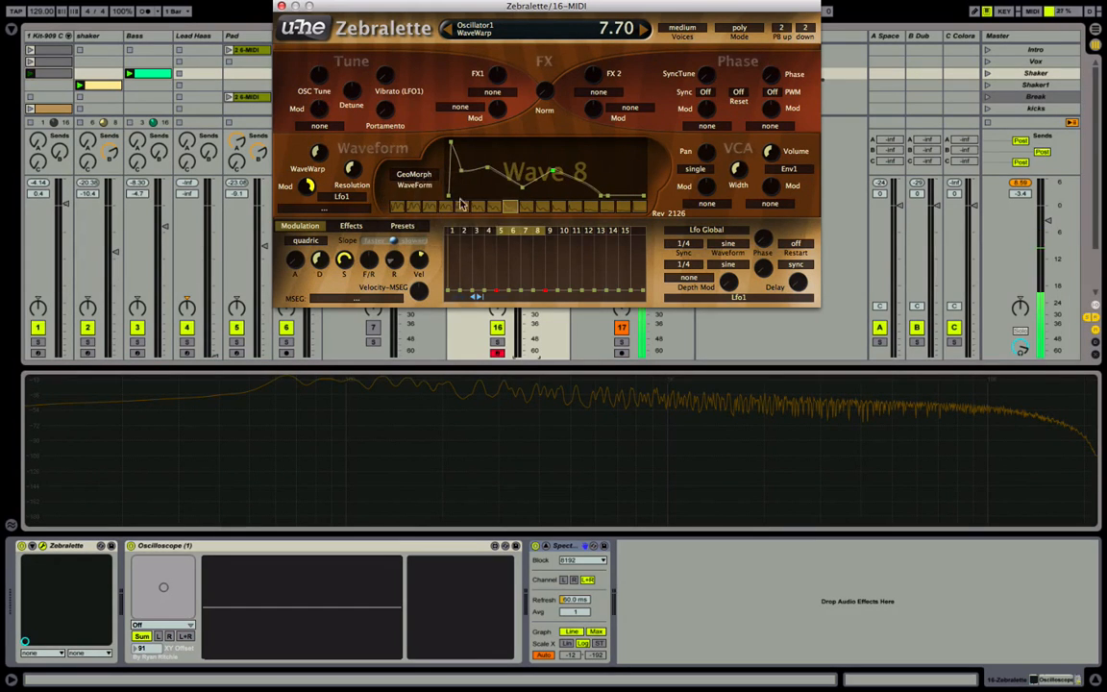
Look through the User folder in the Oscillator1 preset browser and close the browser without loading a preset.
{"action": "left_click", "coordinate": [323, 210]}
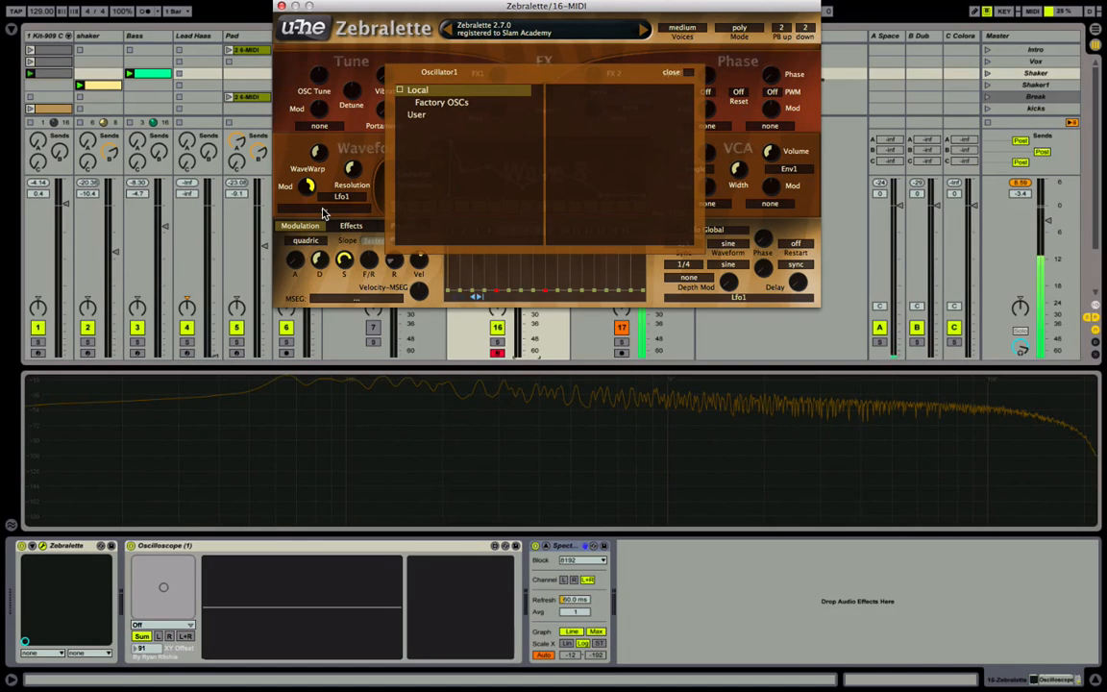
{"action": "left_click", "coordinate": [423, 116]}
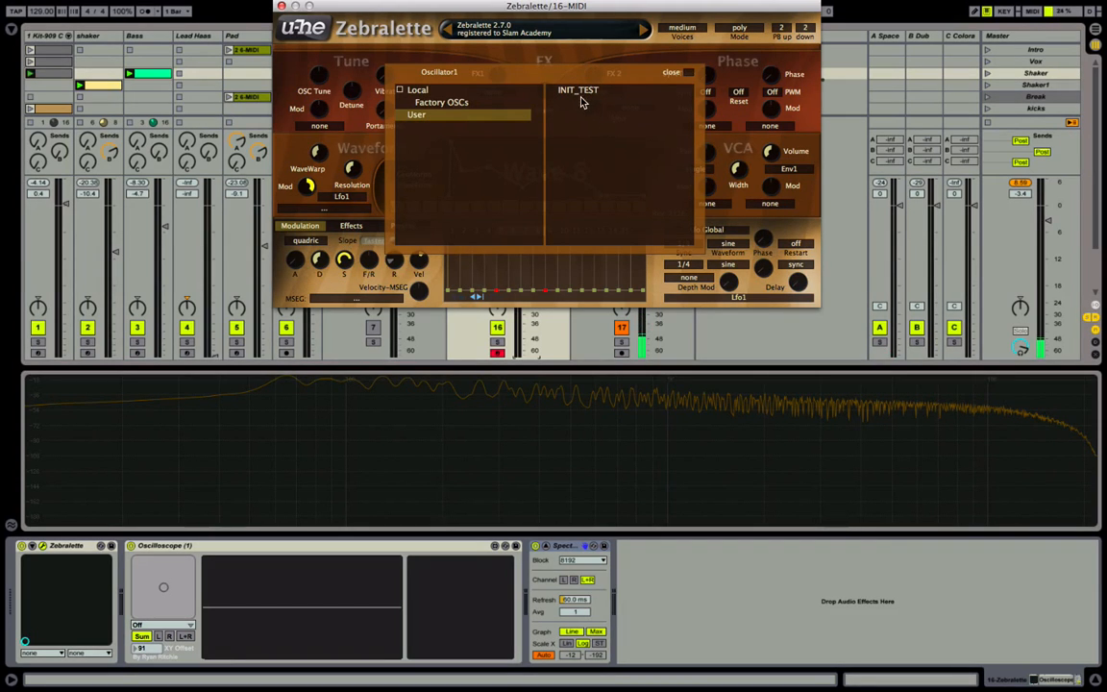
{"action": "left_click", "coordinate": [688, 72]}
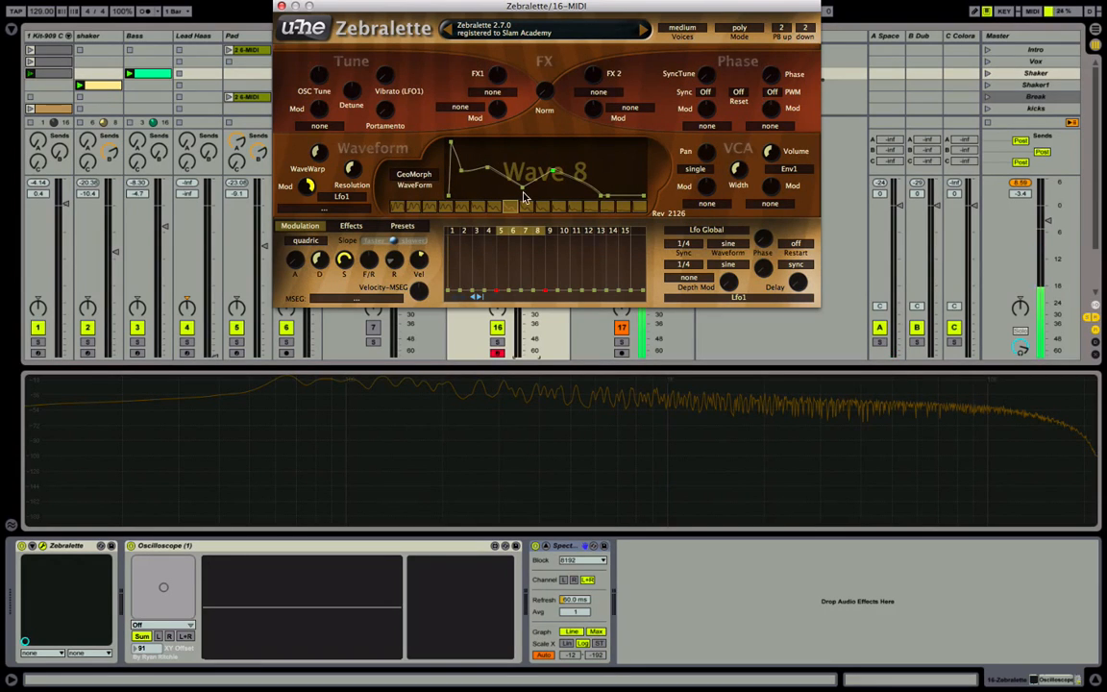
{"action": "left_click", "coordinate": [329, 207]}
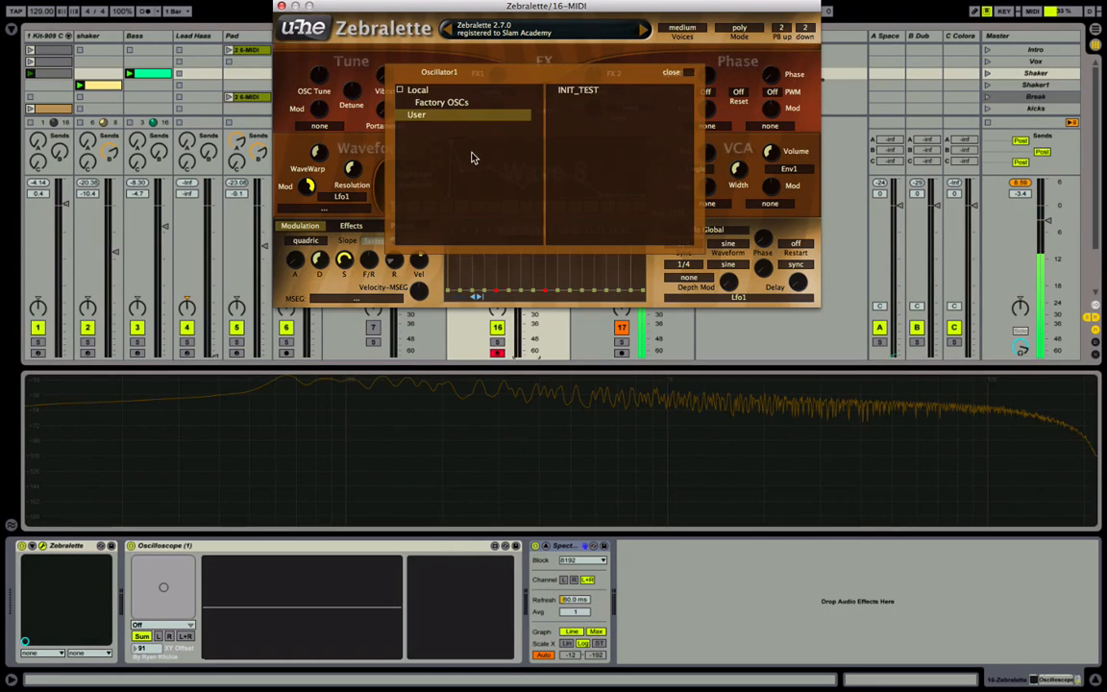
{"action": "left_click", "coordinate": [683, 73]}
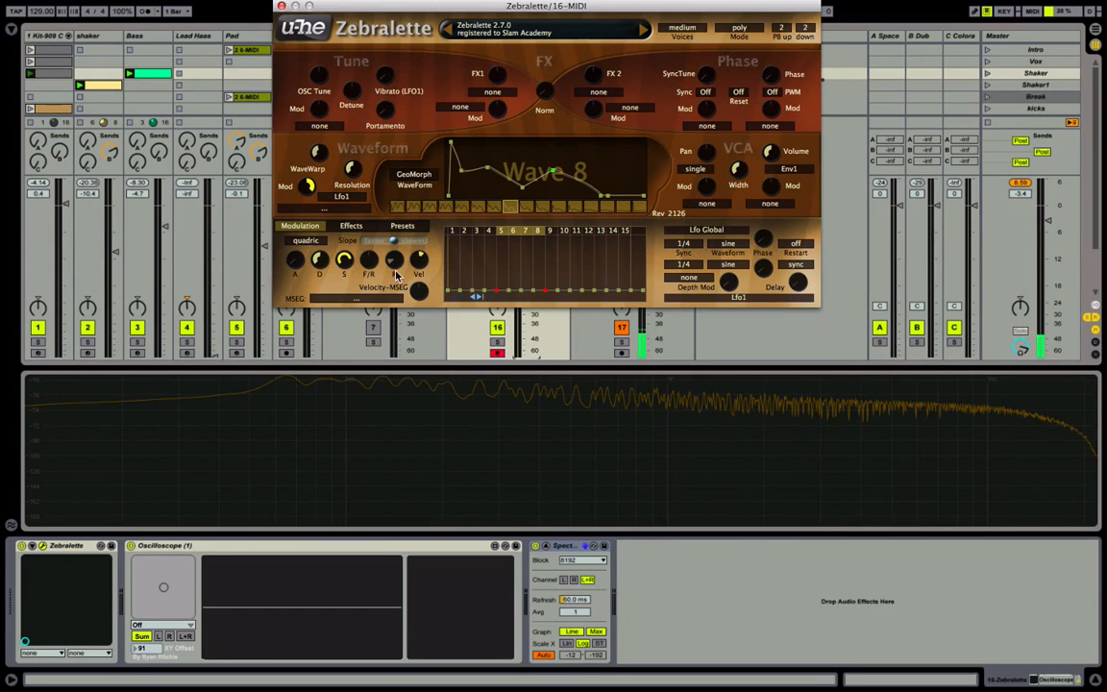
Review the effects settings, the ModFX types with Chorus kept, and the patch preset library.
{"action": "left_click", "coordinate": [346, 228]}
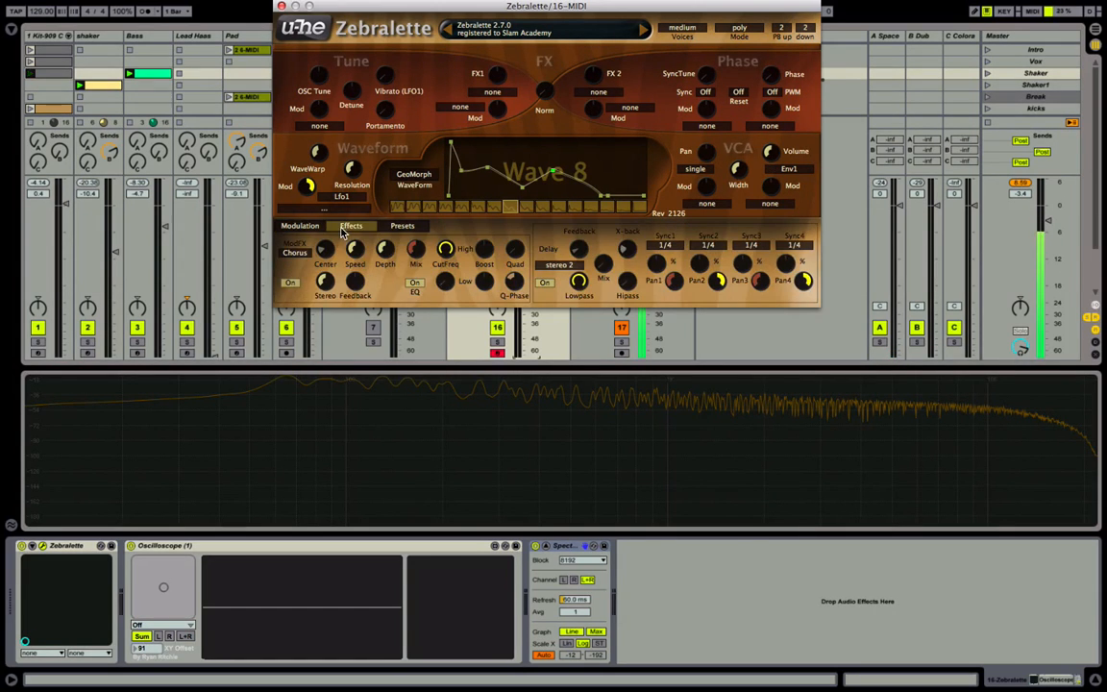
{"action": "left_click", "coordinate": [294, 252]}
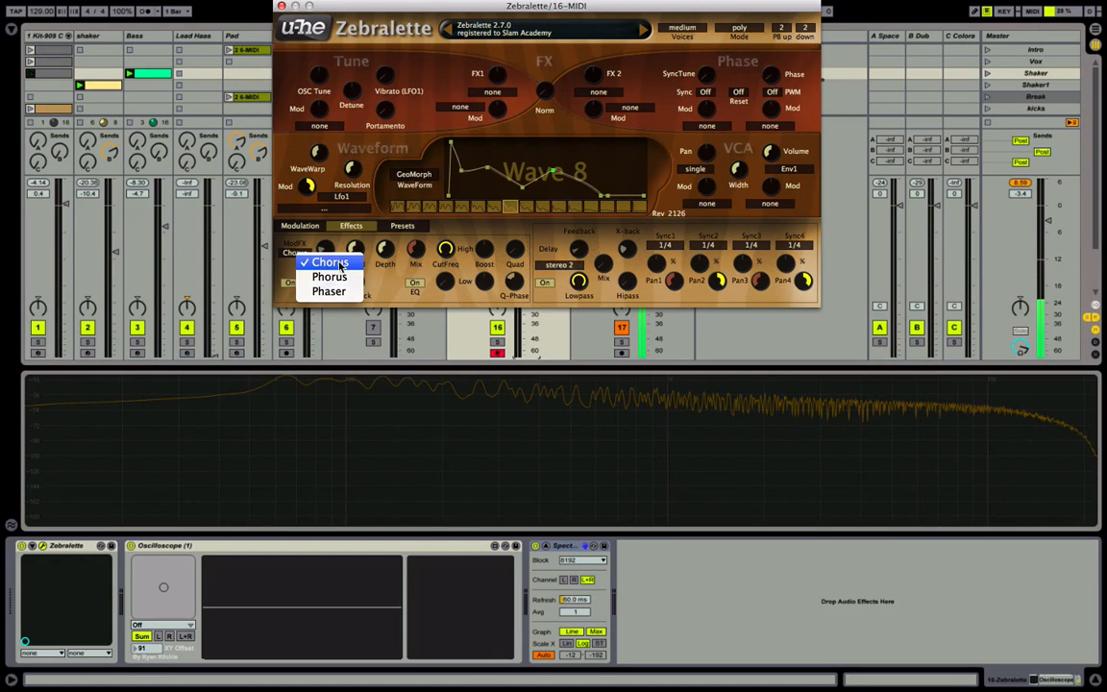
{"action": "left_click", "coordinate": [330, 263]}
{"action": "left_click", "coordinate": [404, 227]}
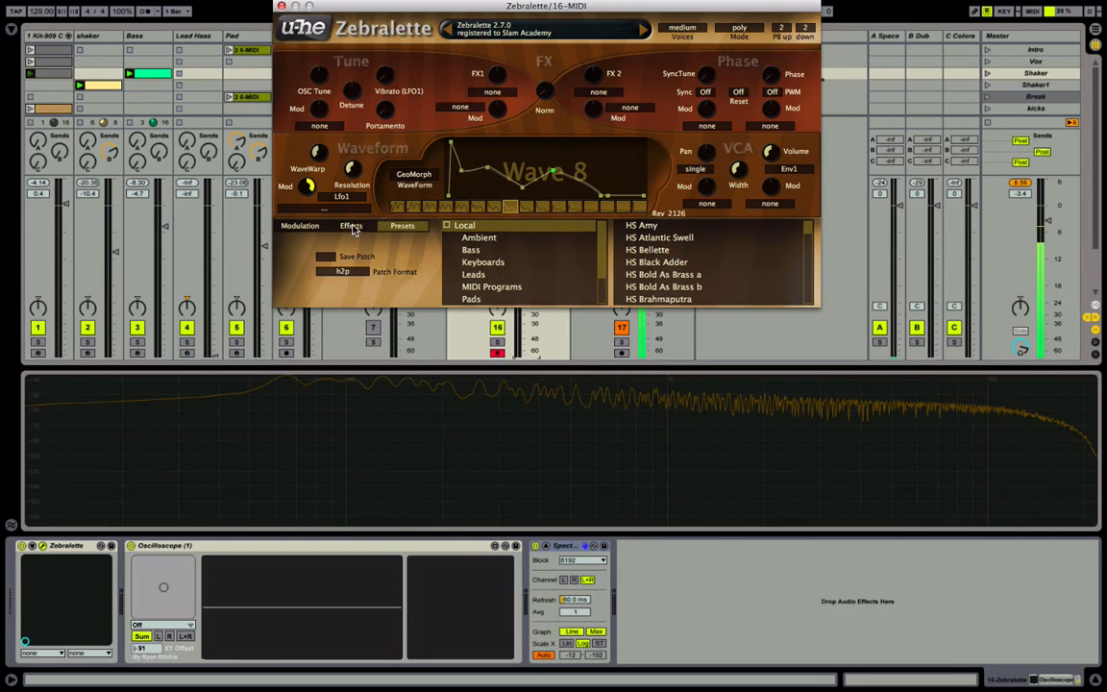
{"action": "left_click", "coordinate": [351, 227]}
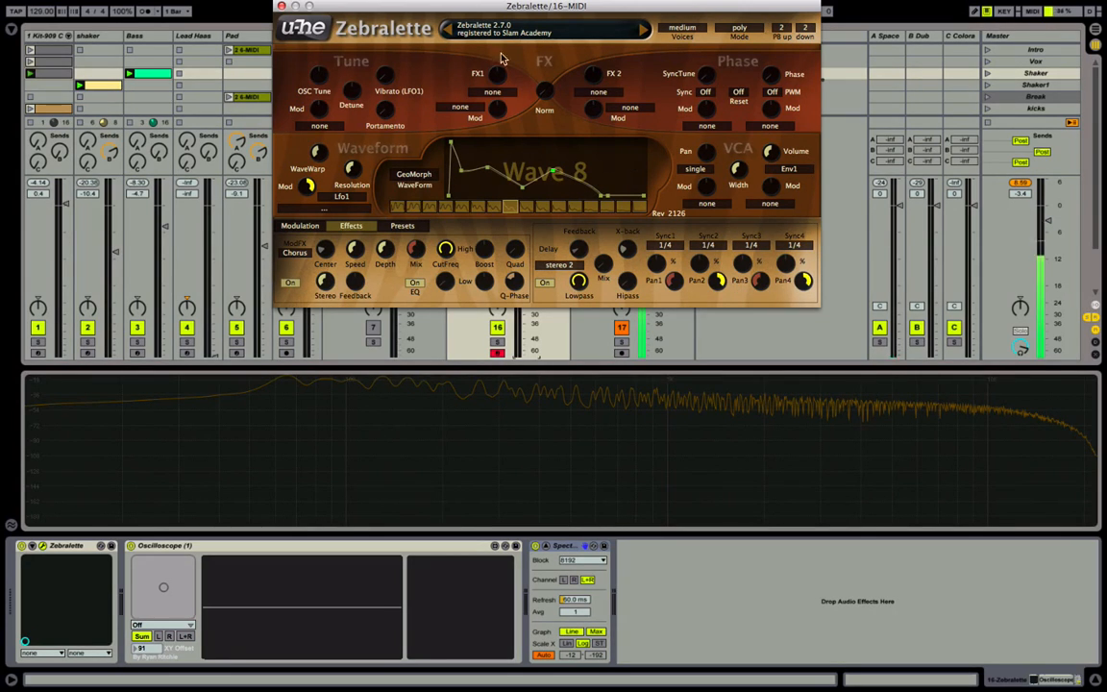
Close the Zebralette window, search the browser for zebra and load Zebra2 onto the Zebralette track.
{"action": "left_click", "coordinate": [280, 6]}
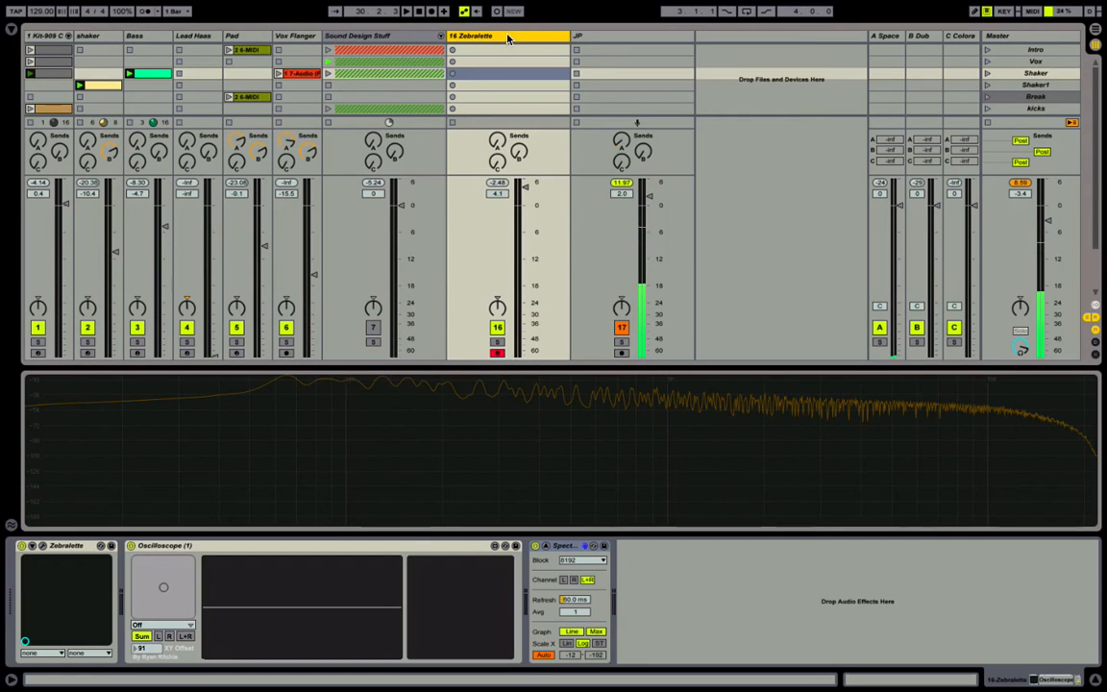
{"action": "key", "text": "ctrl+alt+b"}
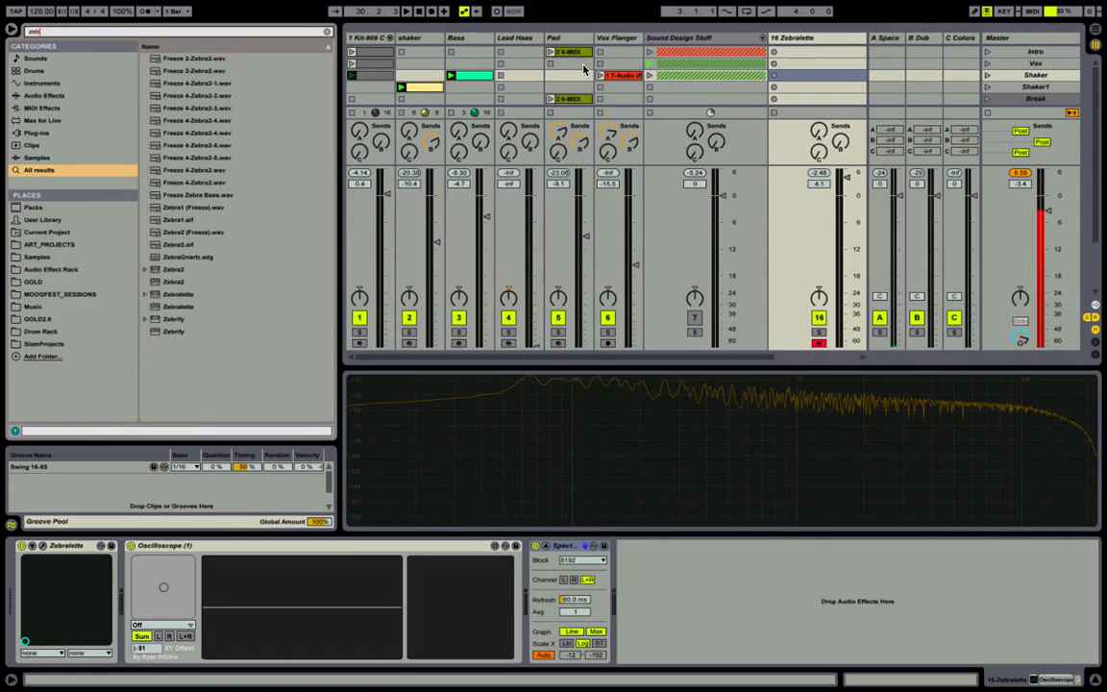
{"action": "key", "text": "Down"}
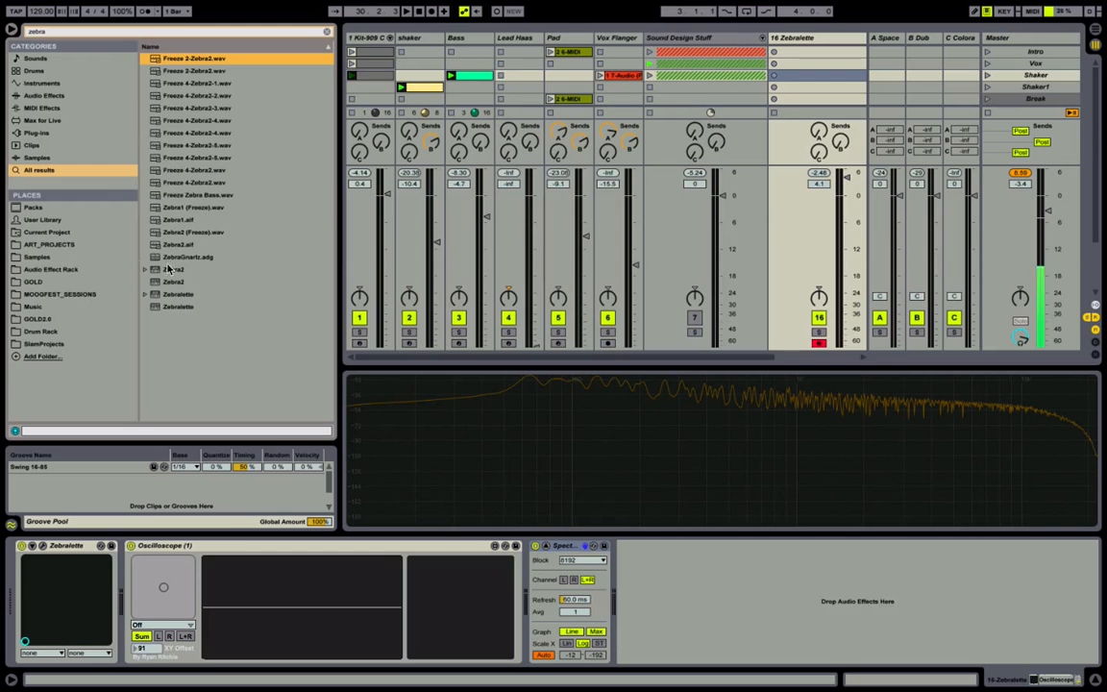
{"action": "double_click", "coordinate": [169, 270]}
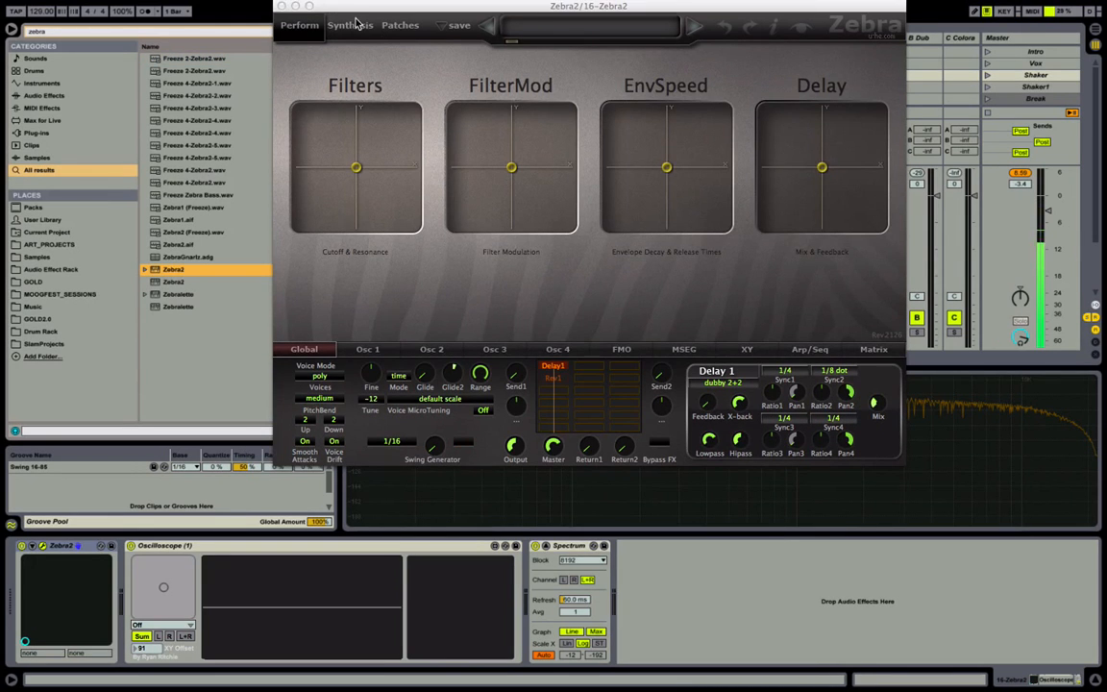
Show Zebra2's Synthesis view and load the initialize patch.
{"action": "left_click", "coordinate": [351, 25]}
{"action": "left_click", "coordinate": [571, 31]}
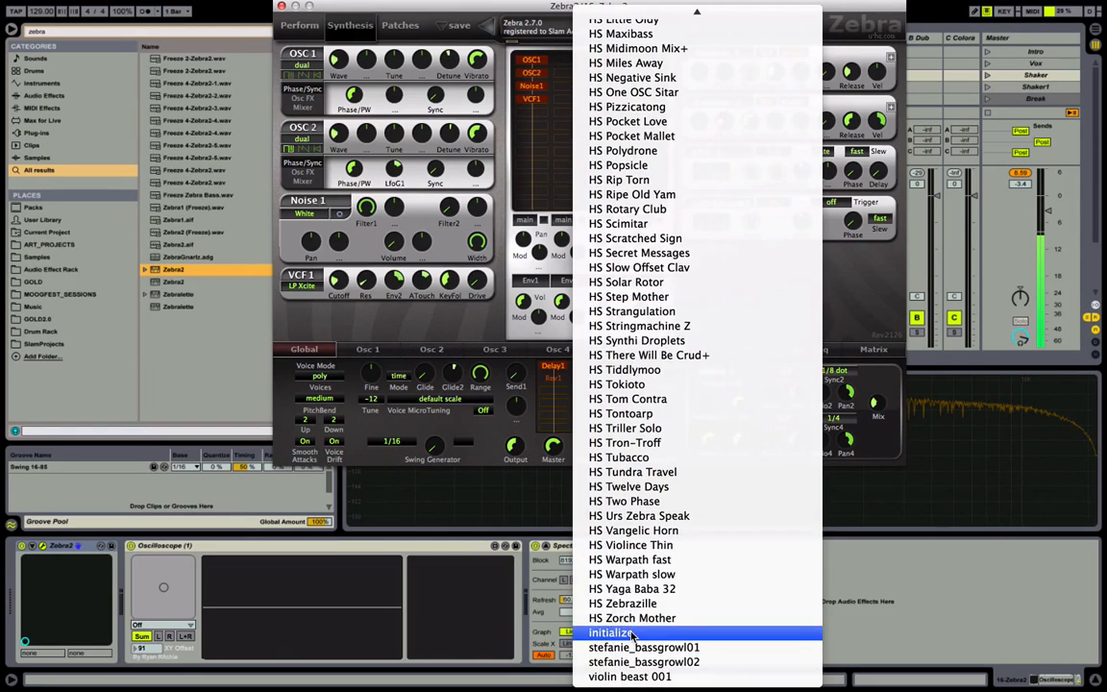
{"action": "left_click", "coordinate": [631, 633]}
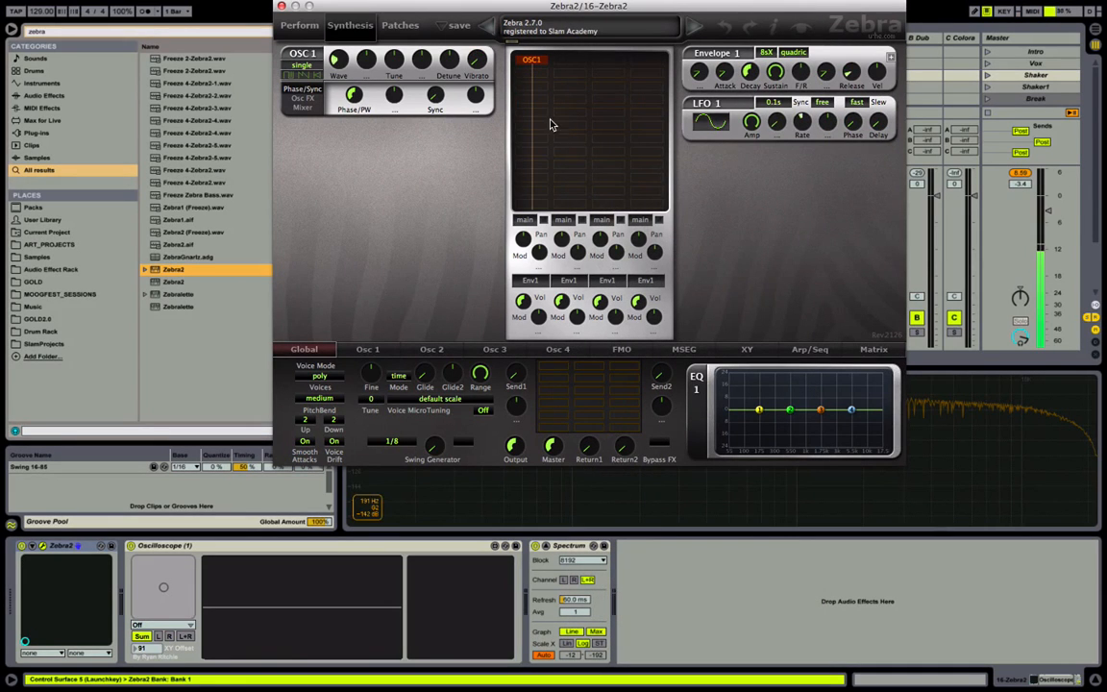
Select the OSC1 module, show its waveform editor and turn its Wave down to 1.00.
{"action": "left_click", "coordinate": [534, 62]}
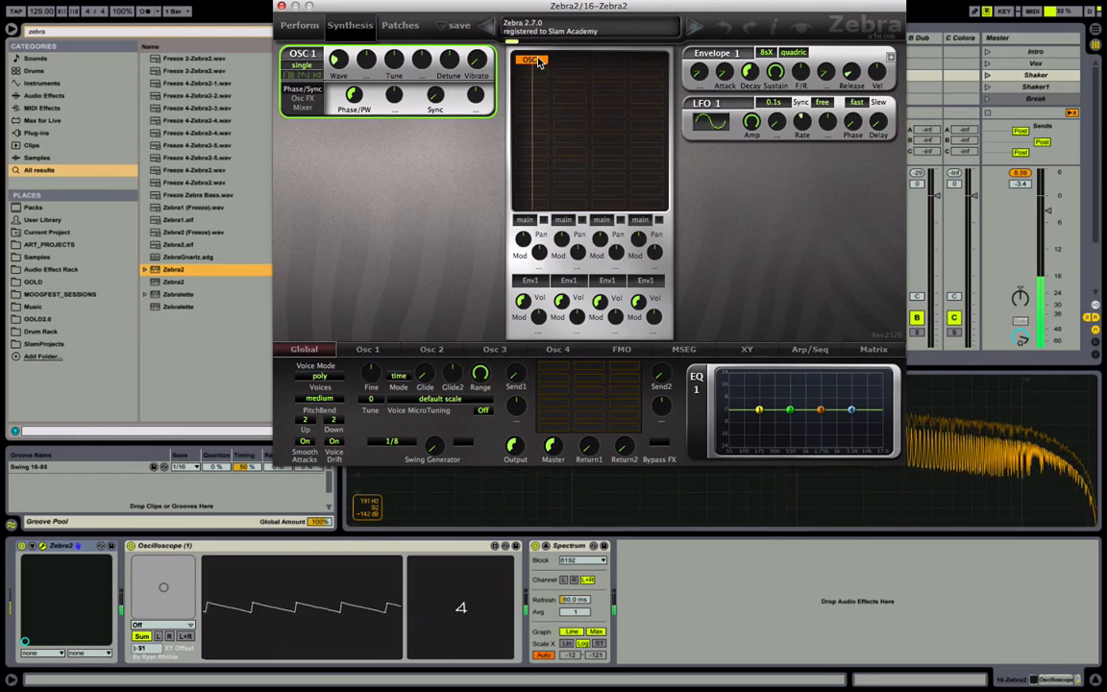
{"action": "left_click", "coordinate": [377, 350]}
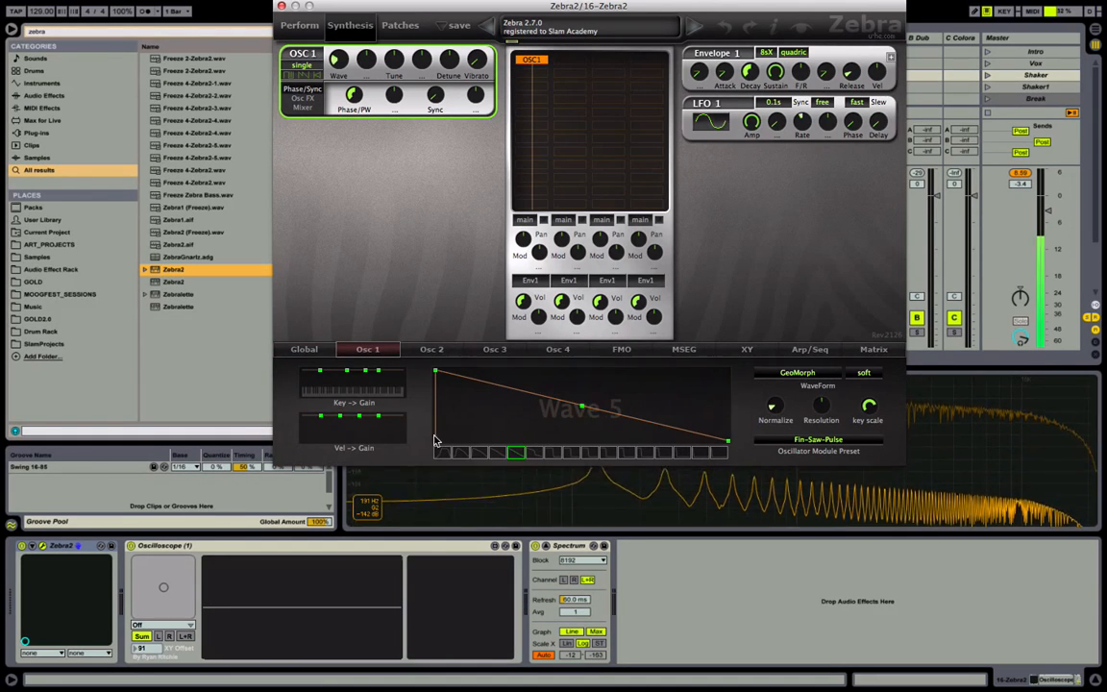
{"action": "left_click_drag", "start_coordinate": [338, 60], "coordinate": [353, 135]}
Review oscillator 1's waveform modes, keeping GeoMorph, and view its preset browser without loading a preset.
{"action": "left_click", "coordinate": [801, 373]}
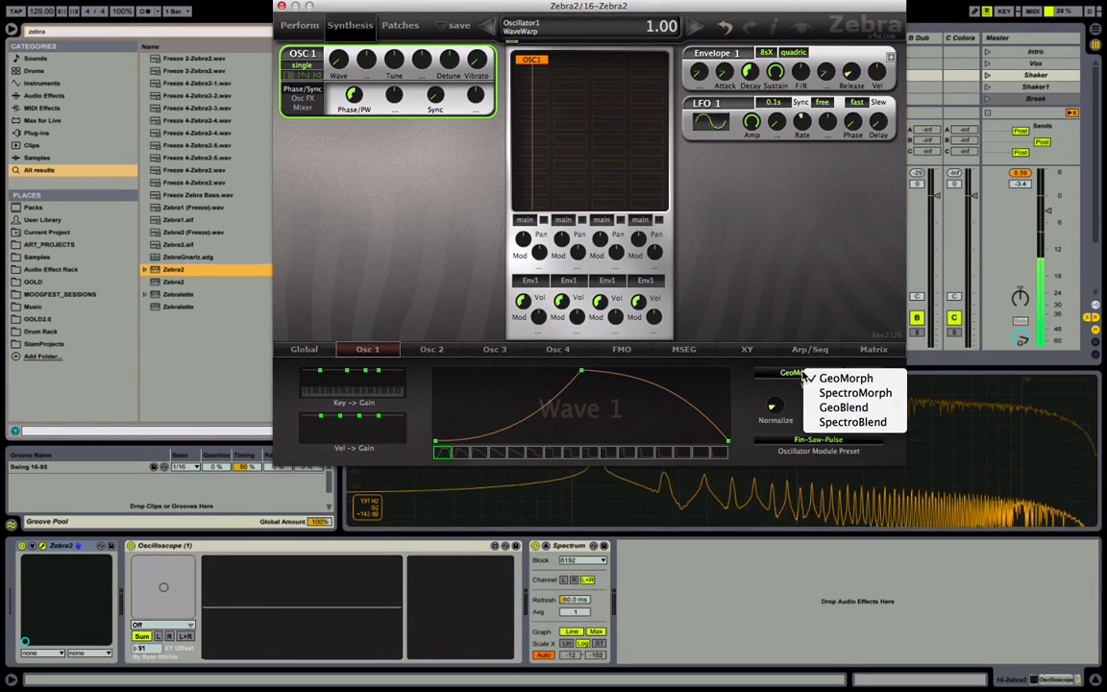
{"action": "left_click", "coordinate": [844, 378]}
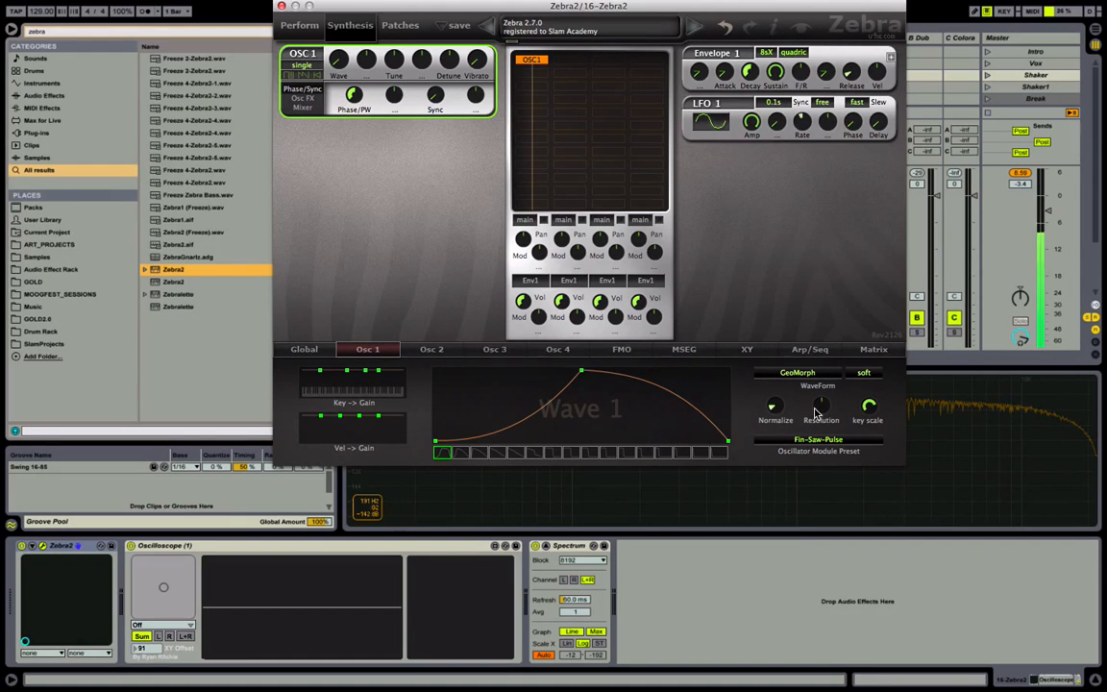
{"action": "left_click", "coordinate": [838, 442]}
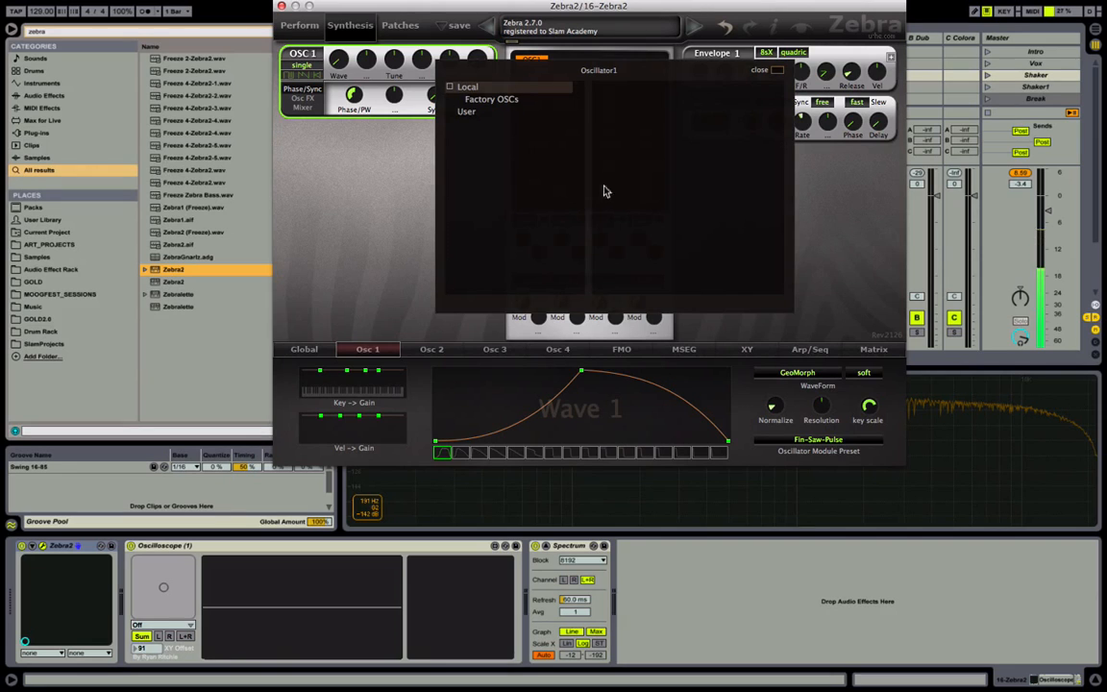
{"action": "left_click", "coordinate": [777, 70]}
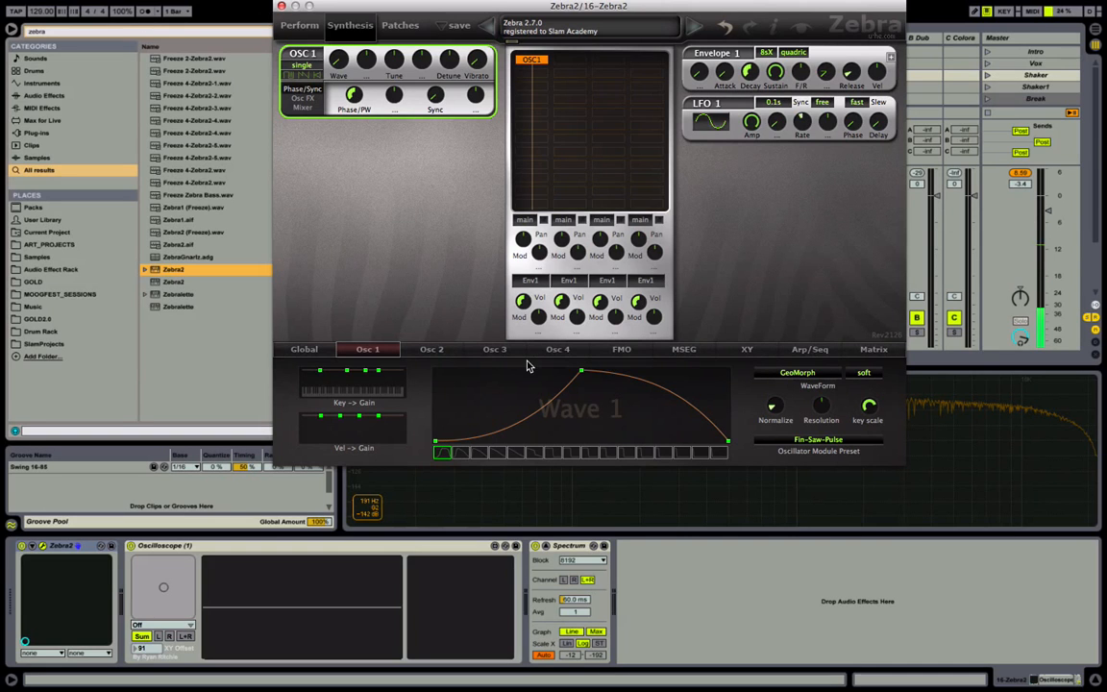
Add OSC3 to the second lane and OSC4 to the third lane of the module grid.
{"action": "left_click", "coordinate": [568, 61]}
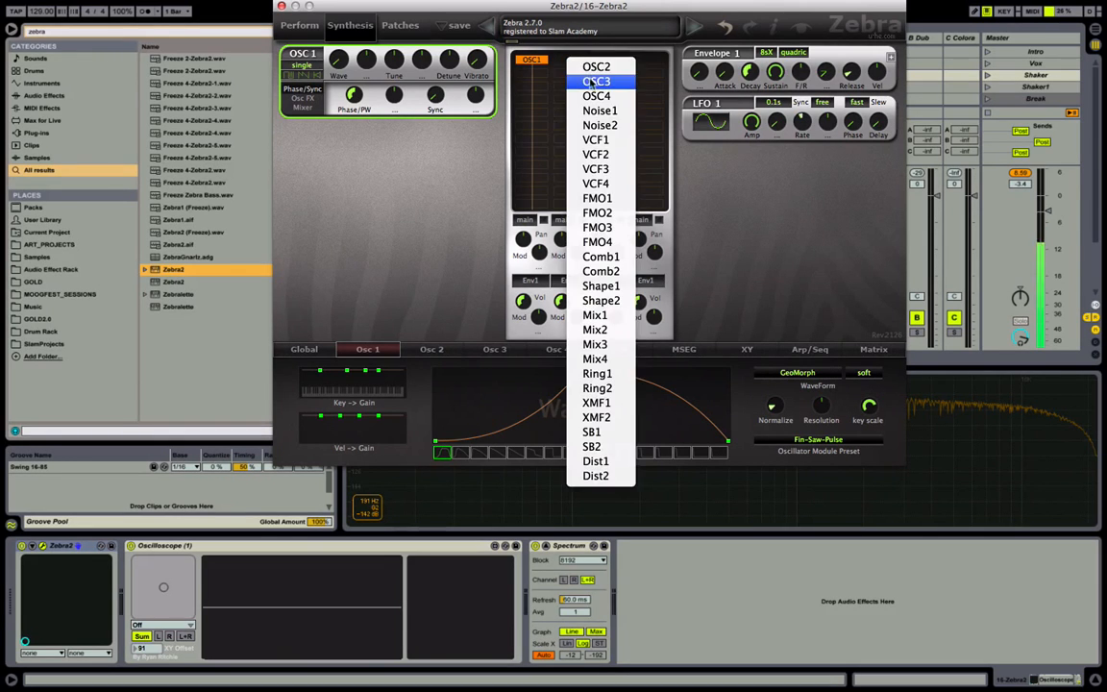
{"action": "left_click", "coordinate": [533, 82]}
{"action": "left_click", "coordinate": [609, 61]}
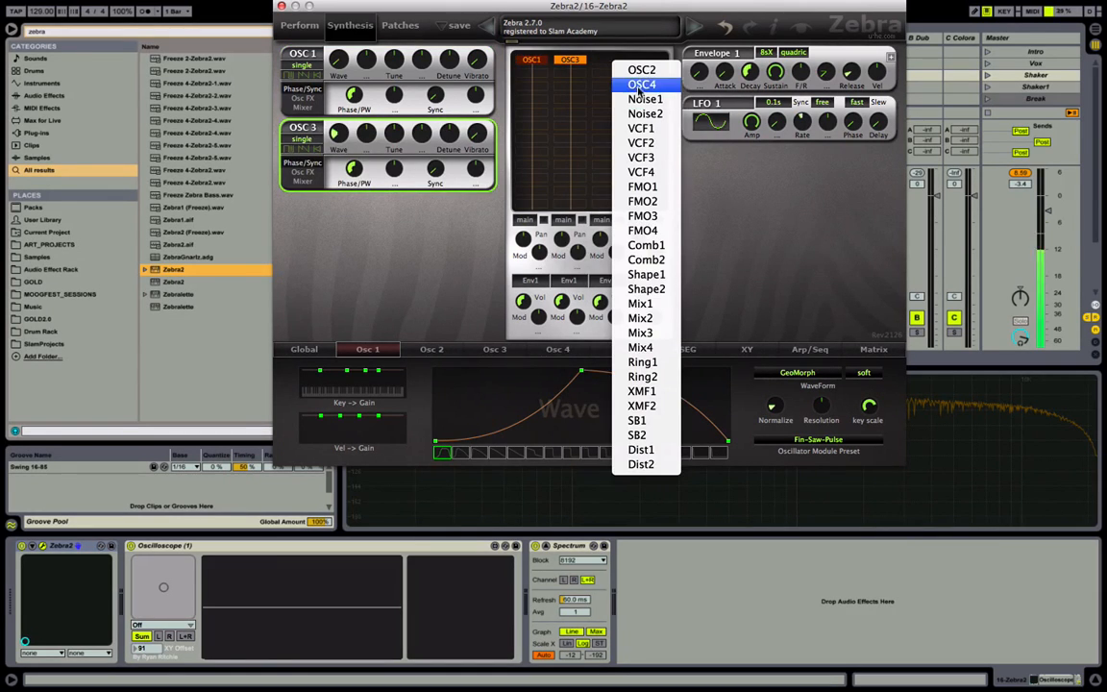
{"action": "left_click", "coordinate": [642, 84]}
Add FMO2 to the fourth lane lower in the grid and set its source to Input 2.
{"action": "left_click", "coordinate": [644, 117]}
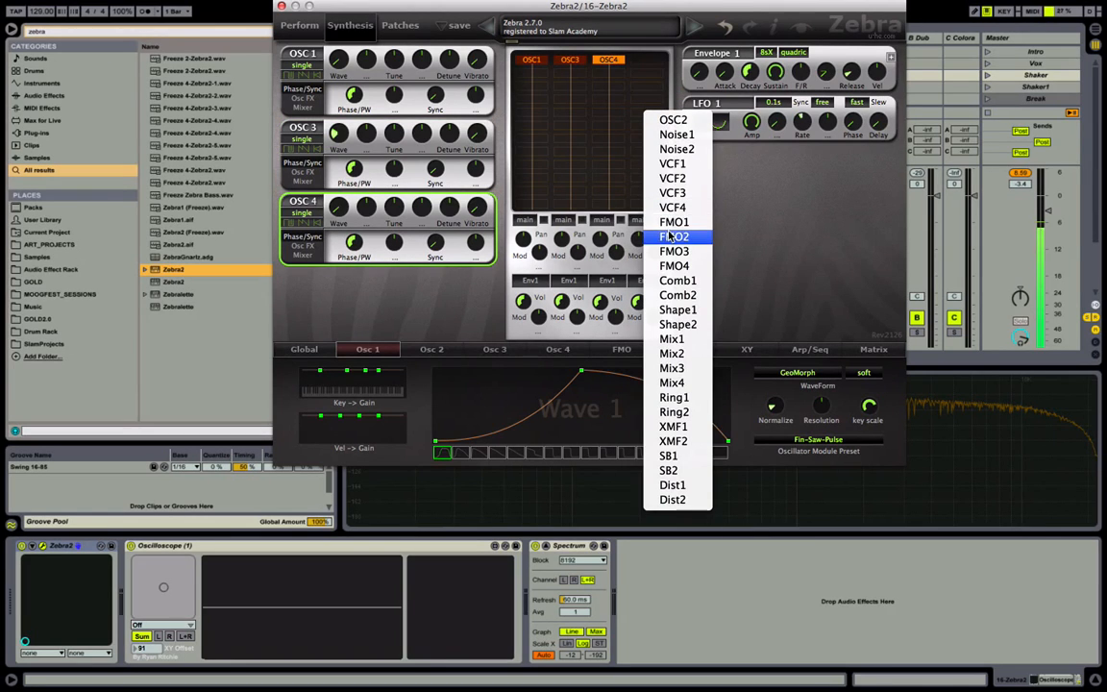
{"action": "left_click", "coordinate": [675, 237]}
{"action": "left_click", "coordinate": [649, 117]}
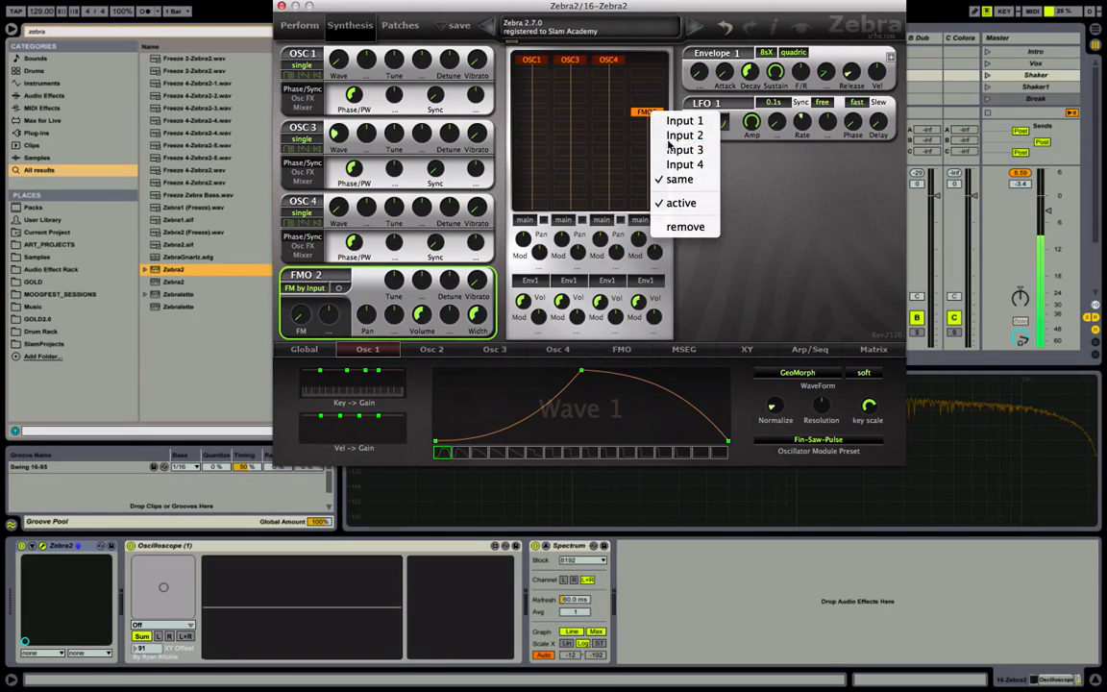
{"action": "left_click", "coordinate": [683, 116]}
{"action": "left_click", "coordinate": [629, 142]}
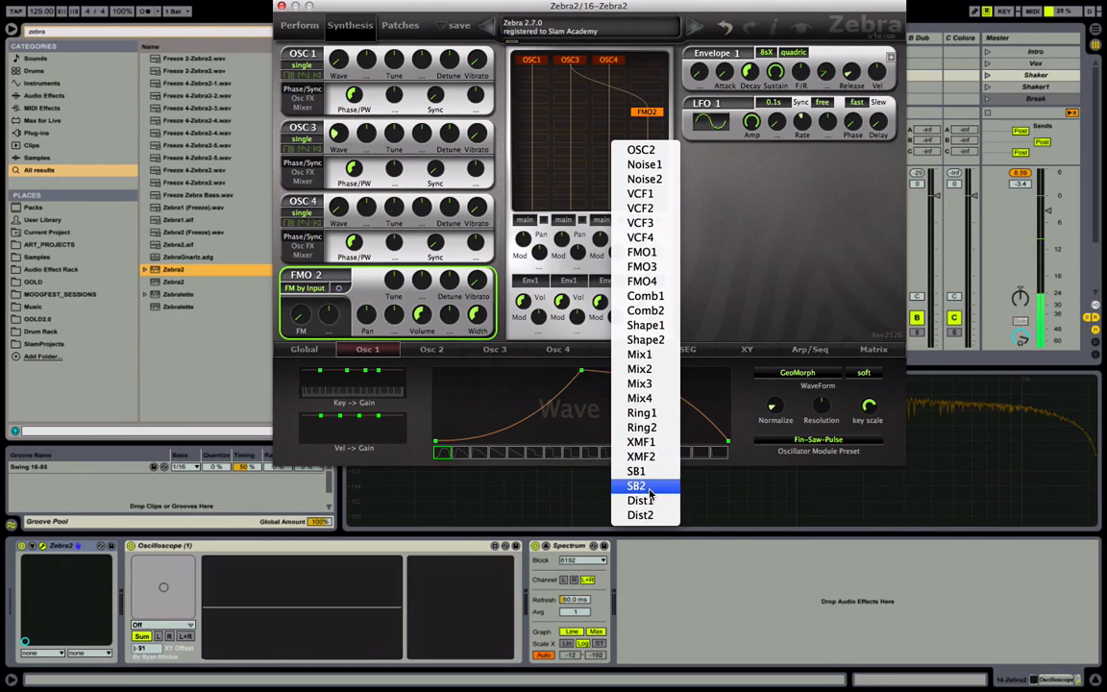
{"action": "left_click", "coordinate": [746, 237]}
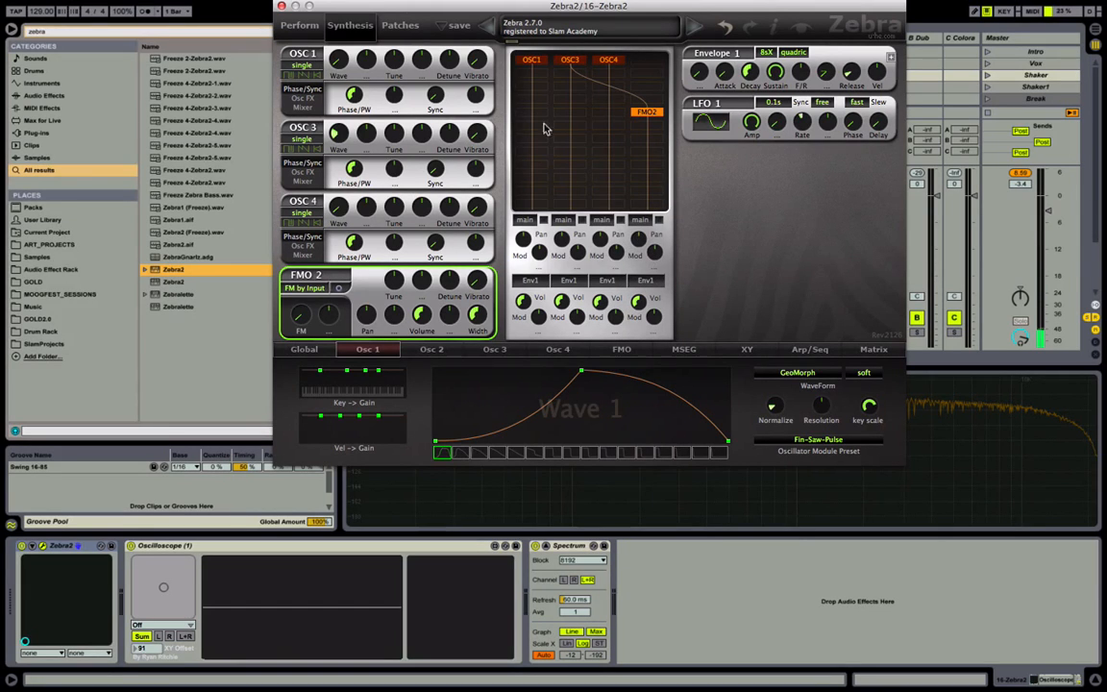
Turn down the second lane's volume, mute lanes two to four and select the OSC1 module.
{"action": "left_click_drag", "start_coordinate": [563, 301], "coordinate": [575, 328]}
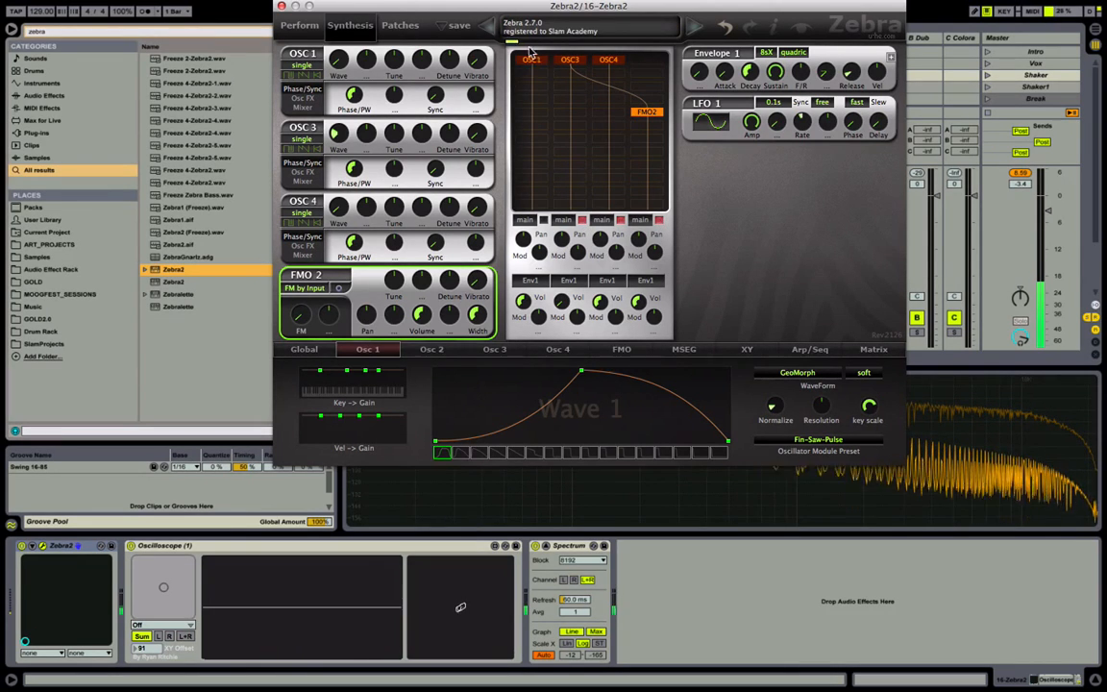
{"action": "left_click", "coordinate": [314, 65]}
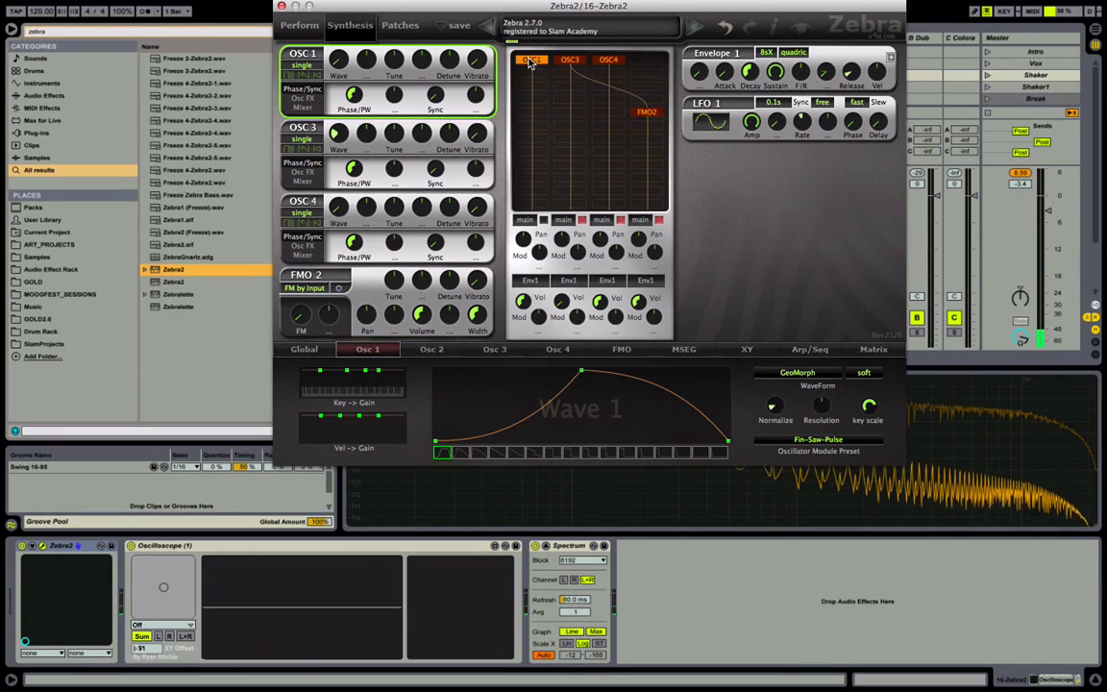
Show OSC 1's Osc FX settings and look through the available spectral effects, keeping the first slot at none.
{"action": "left_click", "coordinate": [304, 99]}
{"action": "left_click", "coordinate": [346, 113]}
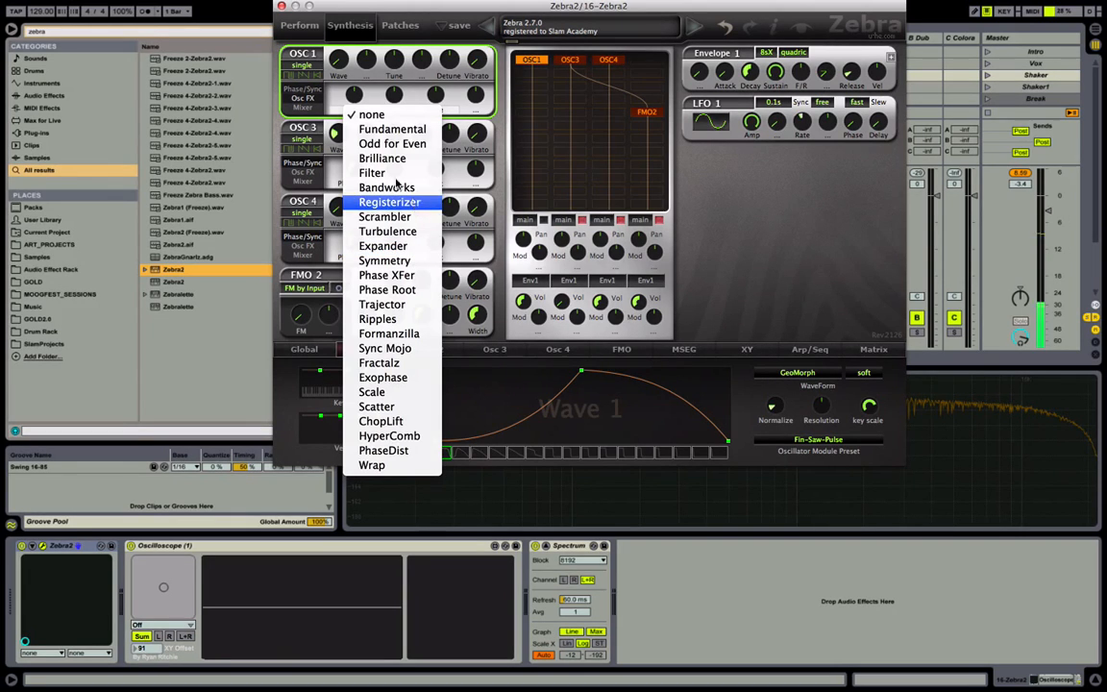
{"action": "left_click", "coordinate": [394, 111]}
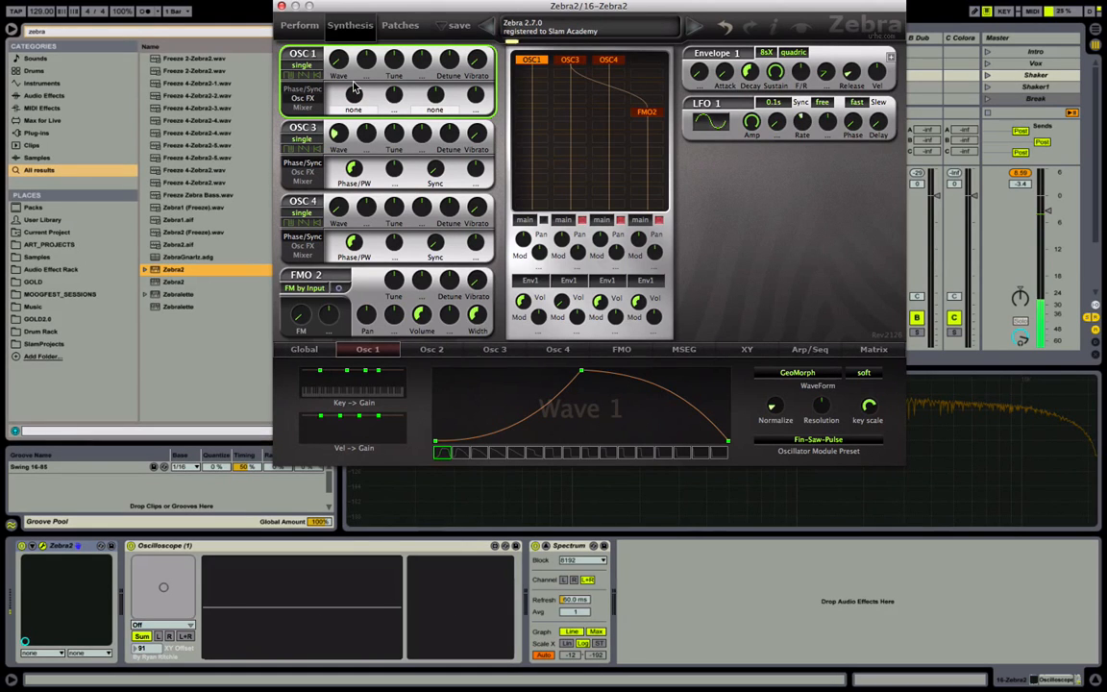
Raise OSC 1's Wave to about 5, load the Trajector effect in its first slot and set the amount to 50.00.
{"action": "left_click_drag", "start_coordinate": [338, 59], "coordinate": [346, 29]}
{"action": "left_click", "coordinate": [355, 109]}
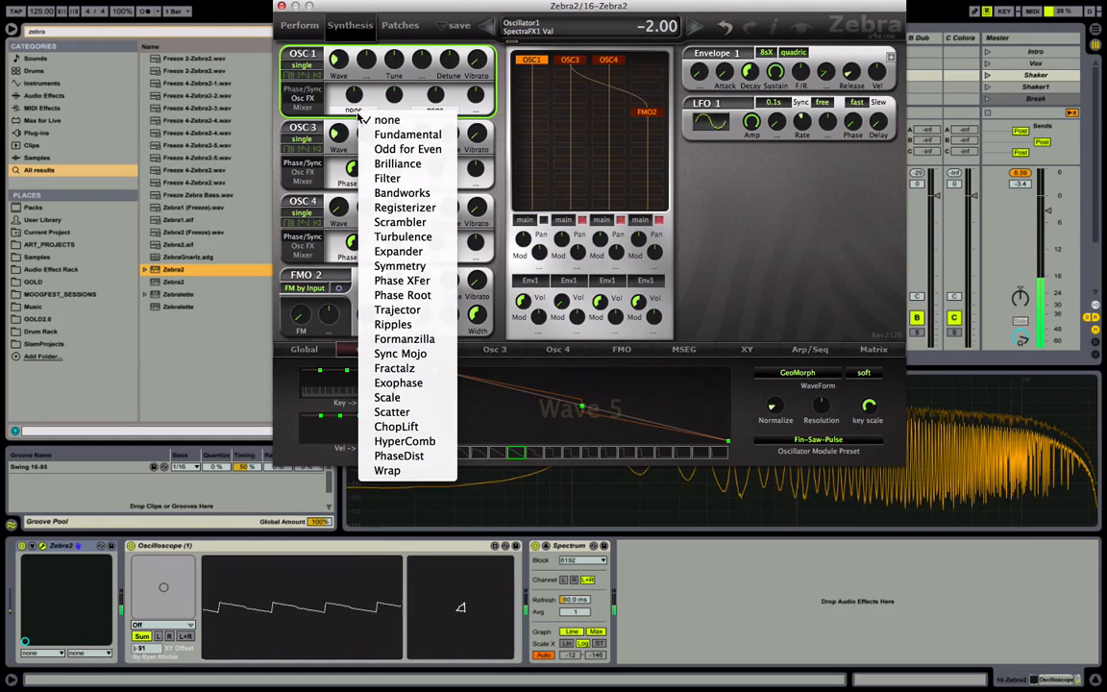
{"action": "left_click", "coordinate": [408, 310]}
{"action": "left_click_drag", "start_coordinate": [353, 94], "coordinate": [353, 75]}
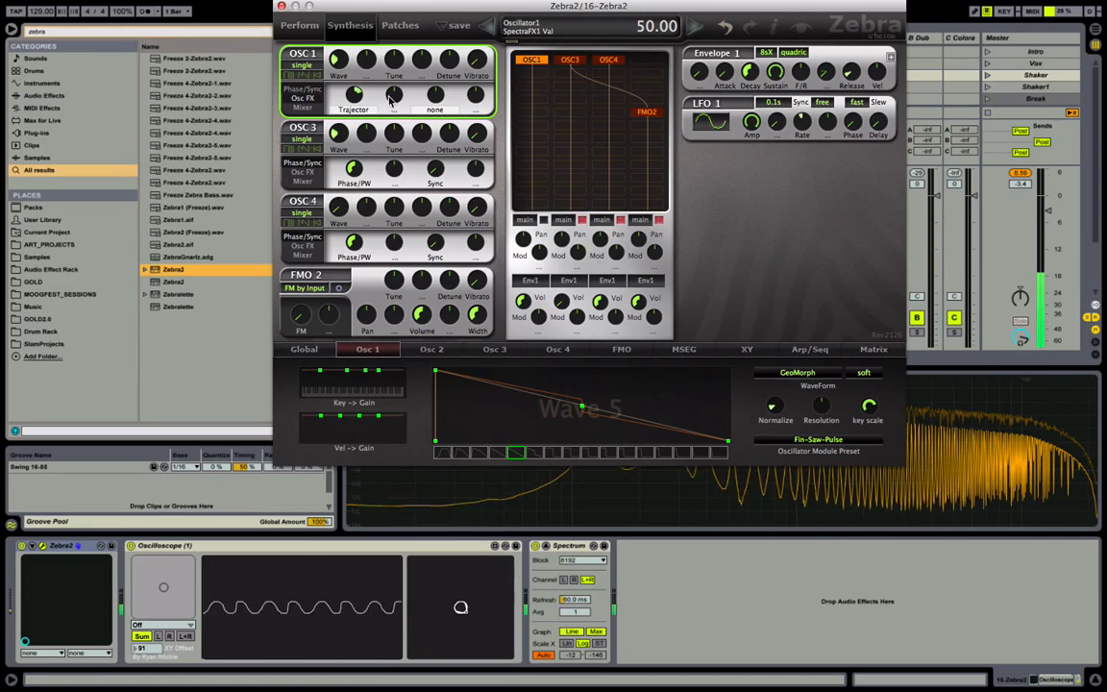
Modulate OSC 1's Trajector amount with Lfo2, raise the modulation depth and set LFO 2's rate to 50.00.
{"action": "left_click", "coordinate": [391, 99]}
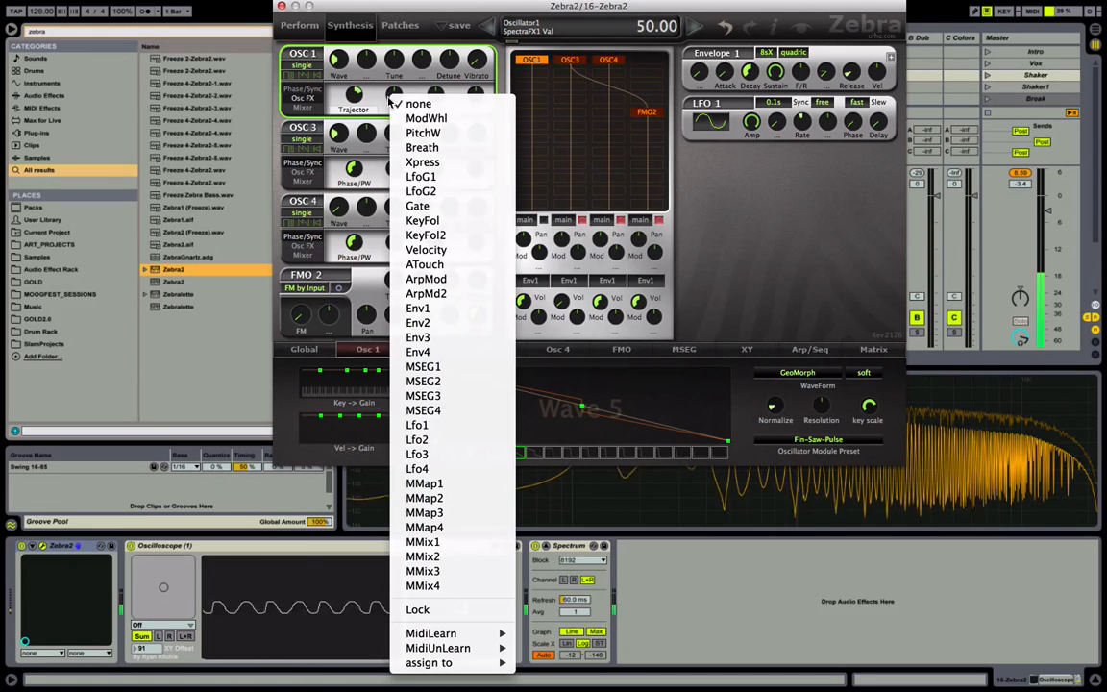
{"action": "left_click", "coordinate": [432, 441]}
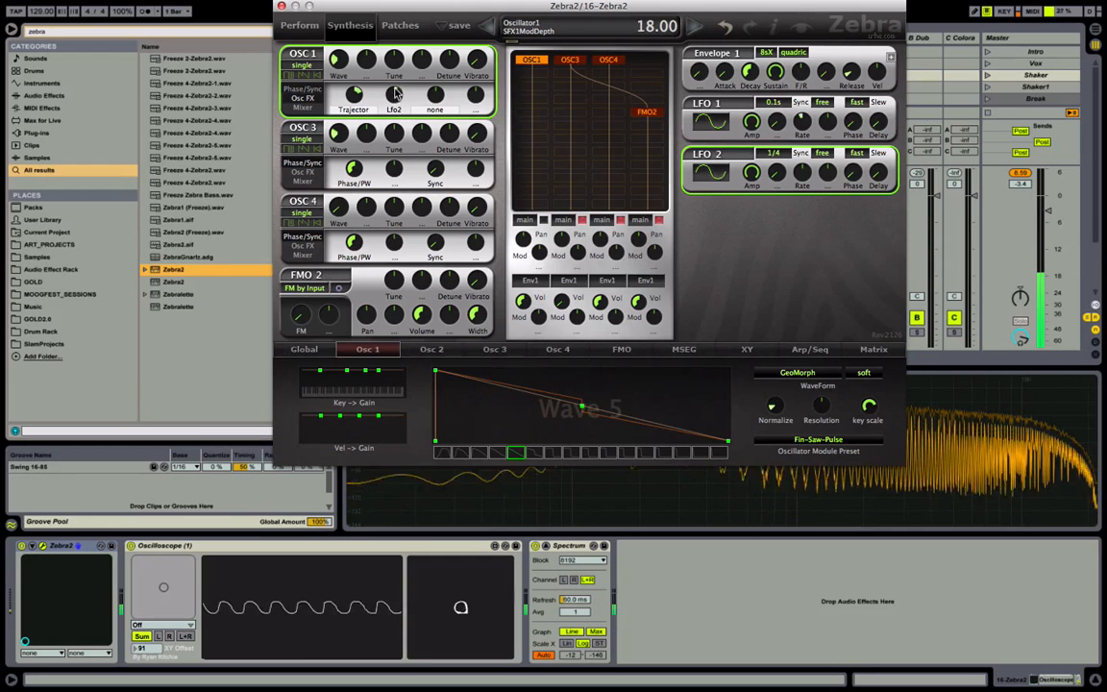
{"action": "left_click_drag", "start_coordinate": [753, 177], "coordinate": [800, 195]}
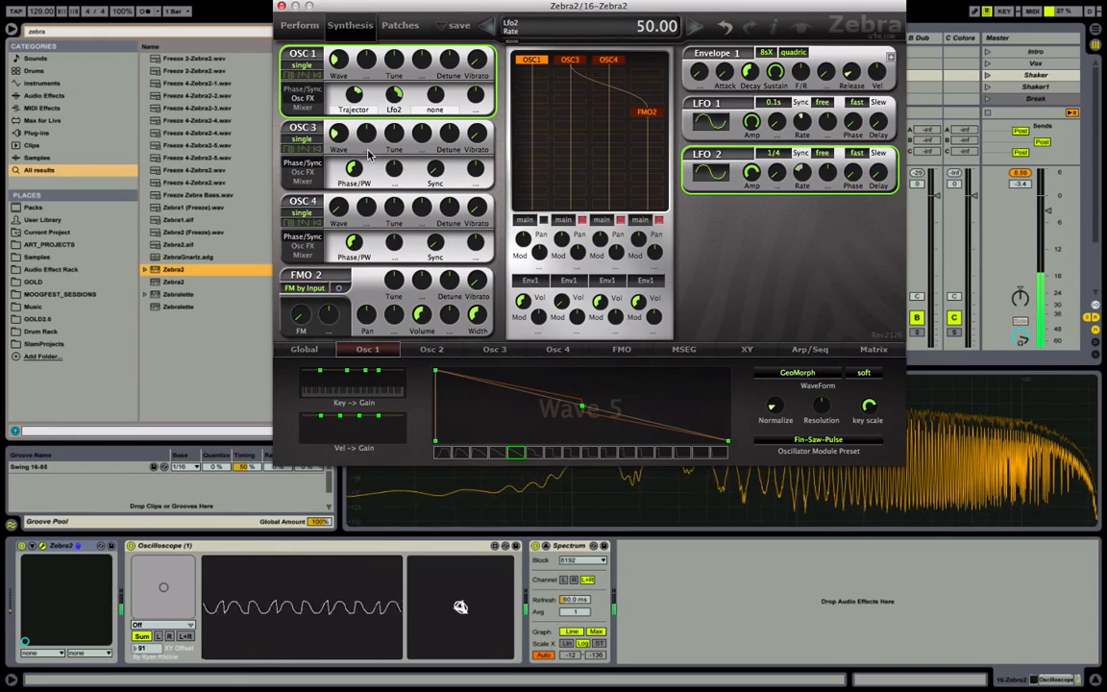
Set OSC 1's first effect amount to -72.00 and replace Trajector with Scrambler.
{"action": "left_click_drag", "start_coordinate": [358, 100], "coordinate": [335, 146]}
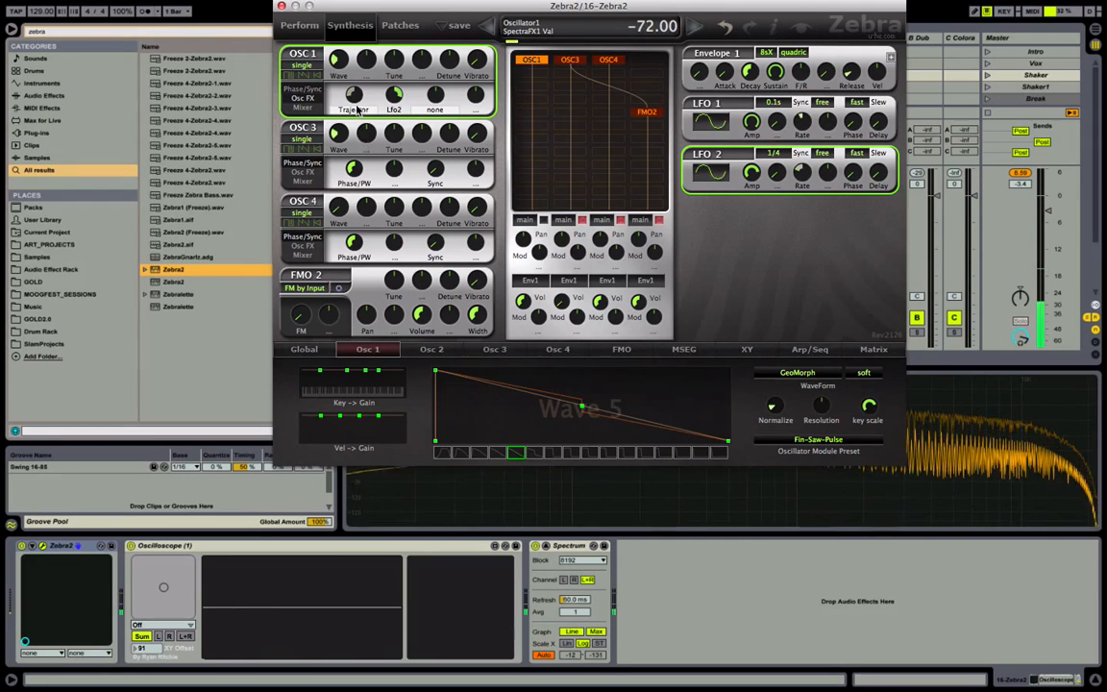
{"action": "left_click", "coordinate": [354, 110]}
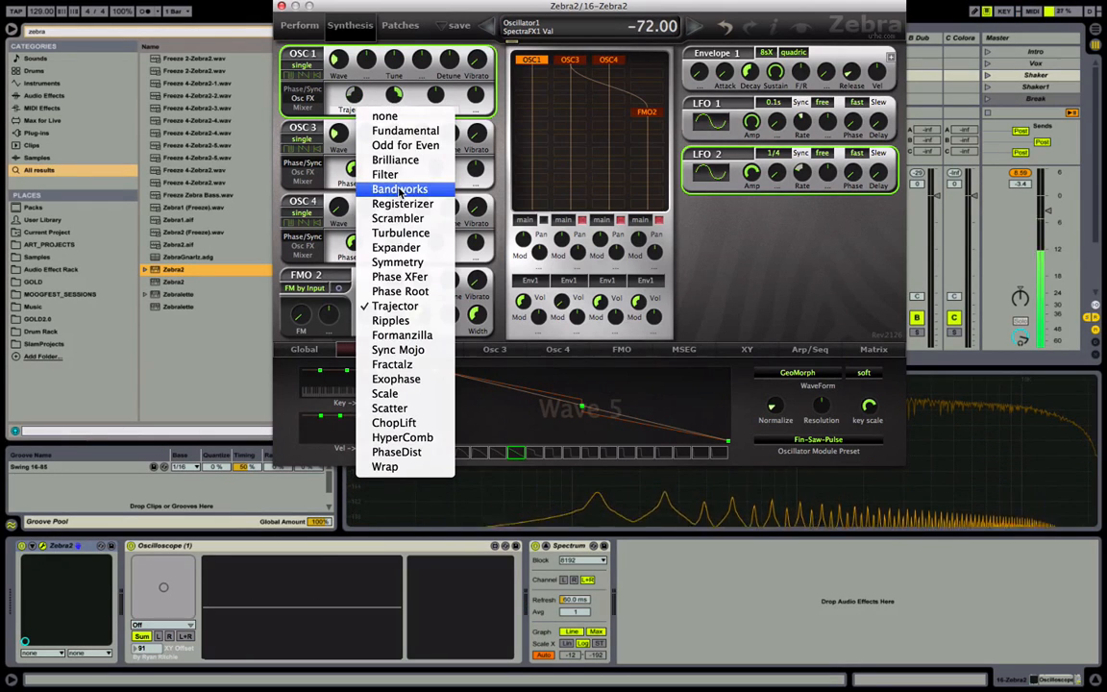
{"action": "left_click", "coordinate": [402, 221]}
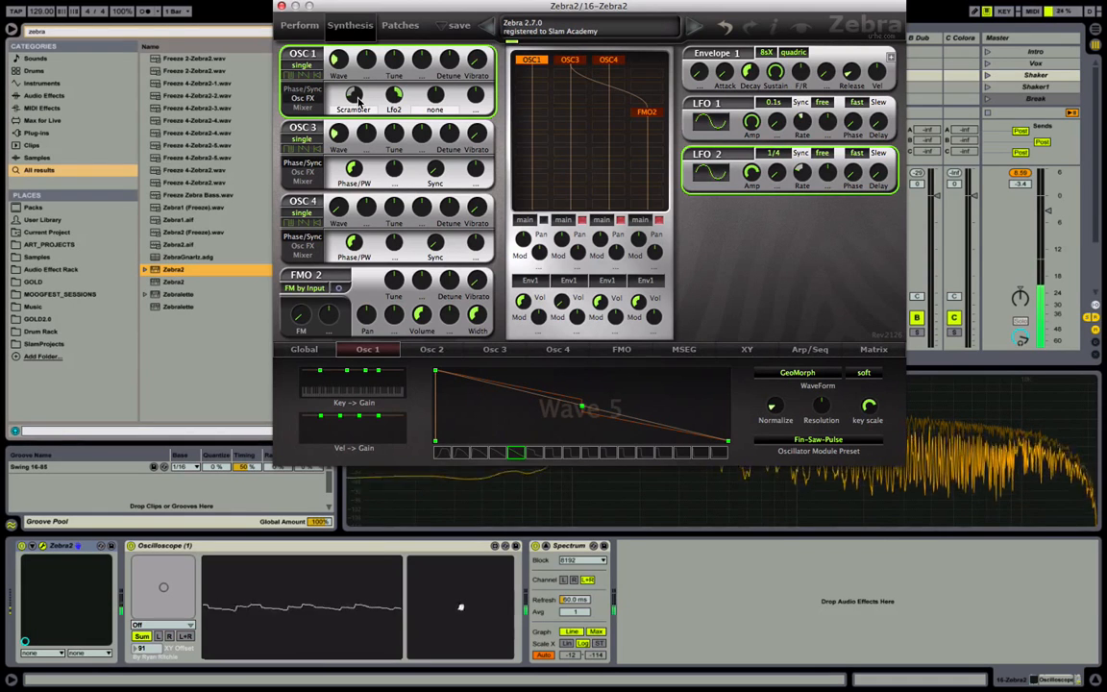
{"action": "right_click", "coordinate": [533, 108]}
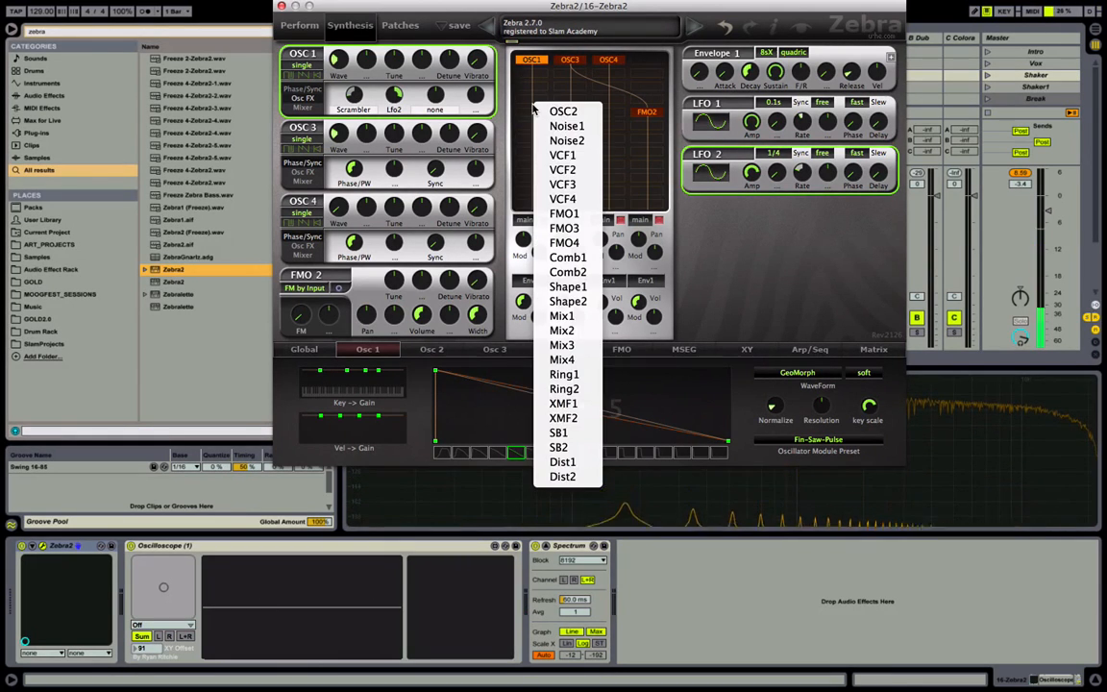
{"action": "left_click", "coordinate": [534, 63]}
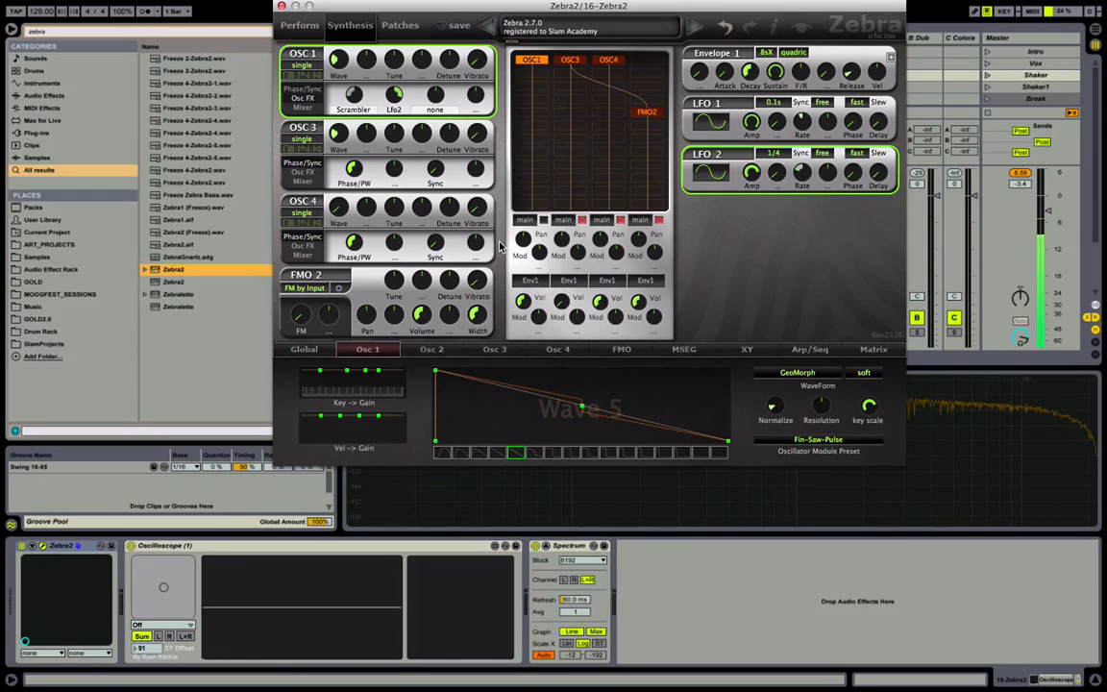
Switch OSC 1's waveform mode to SpectroMorph and sweep its Wave from 2.60 to 8.40.
{"action": "mouse_move", "coordinate": [338, 60]}
{"action": "left_mouse_down"}
{"action": "mouse_move", "coordinate": [340, 106]}
{"action": "mouse_move", "coordinate": [336, 84]}
{"action": "left_mouse_up"}
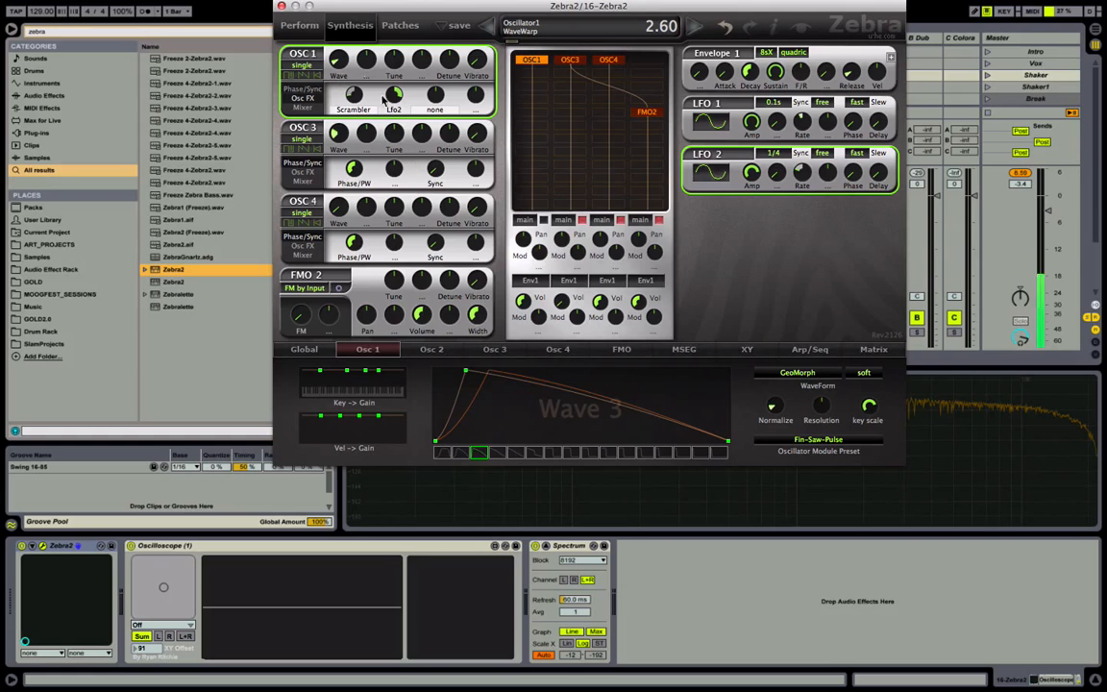
{"action": "left_click", "coordinate": [795, 375]}
{"action": "left_click", "coordinate": [826, 400]}
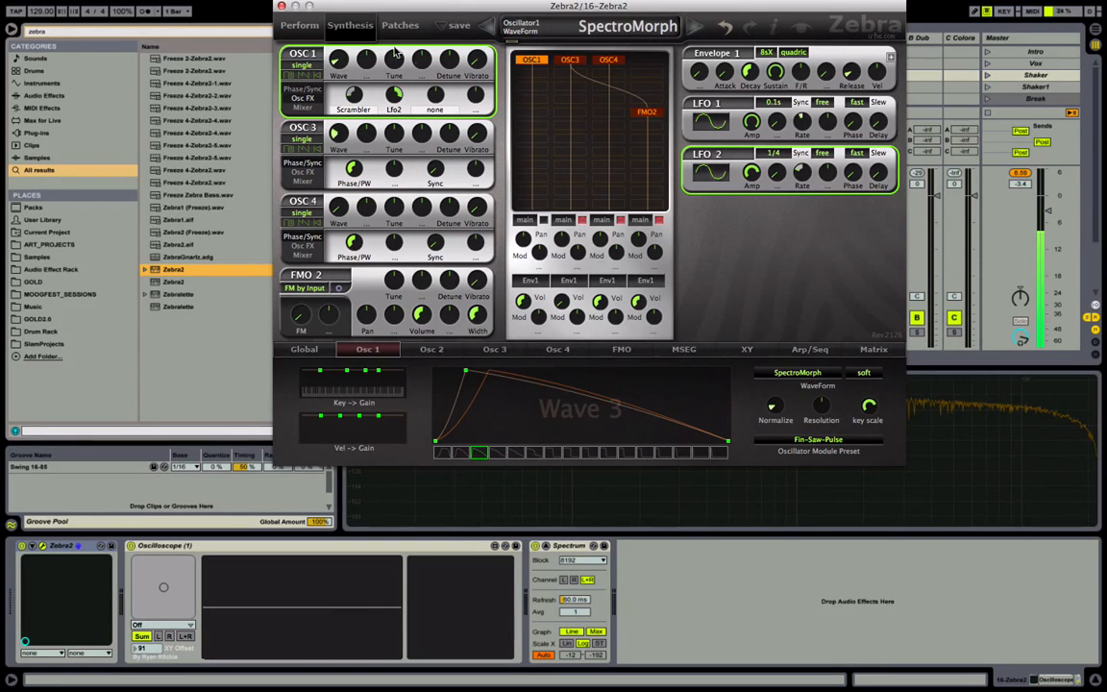
{"action": "left_click_drag", "start_coordinate": [352, 61], "coordinate": [344, 91]}
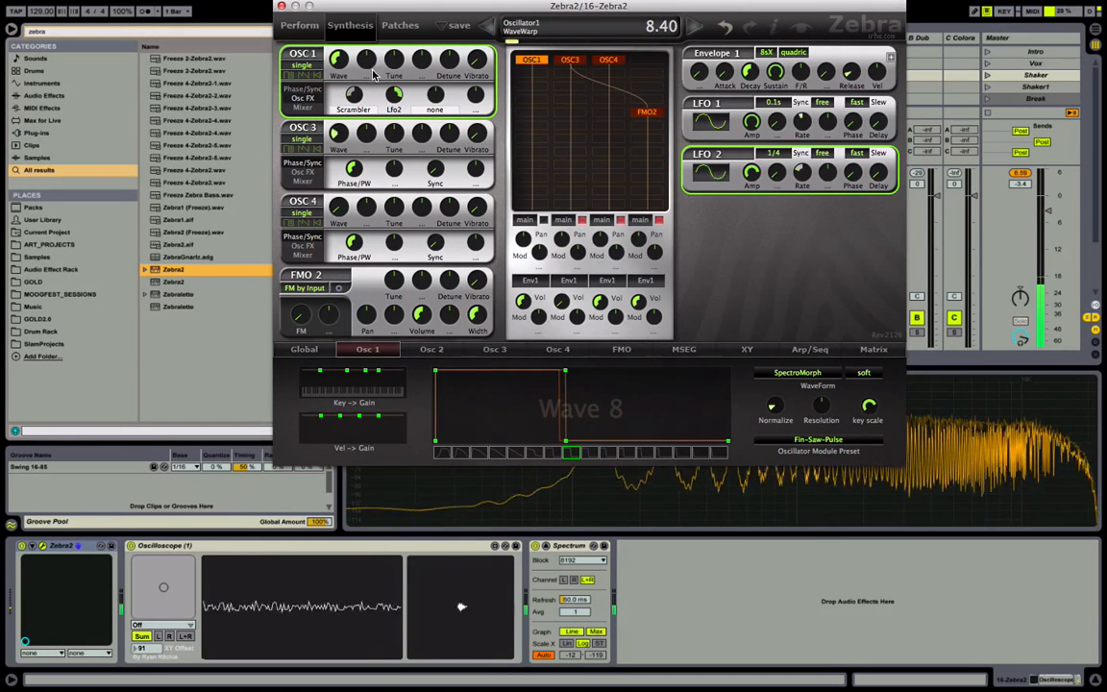
Assign MSEG1 as the modulation source for OSC 1's Wave.
{"action": "left_click", "coordinate": [368, 75]}
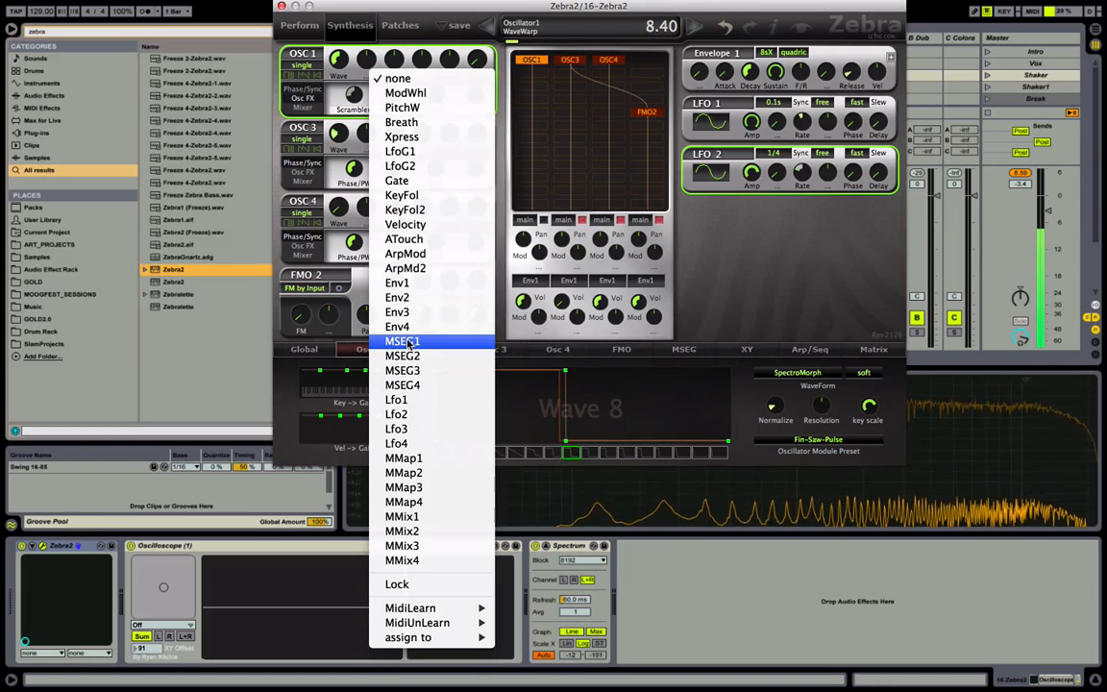
{"action": "left_click", "coordinate": [363, 59]}
{"action": "left_click", "coordinate": [365, 58]}
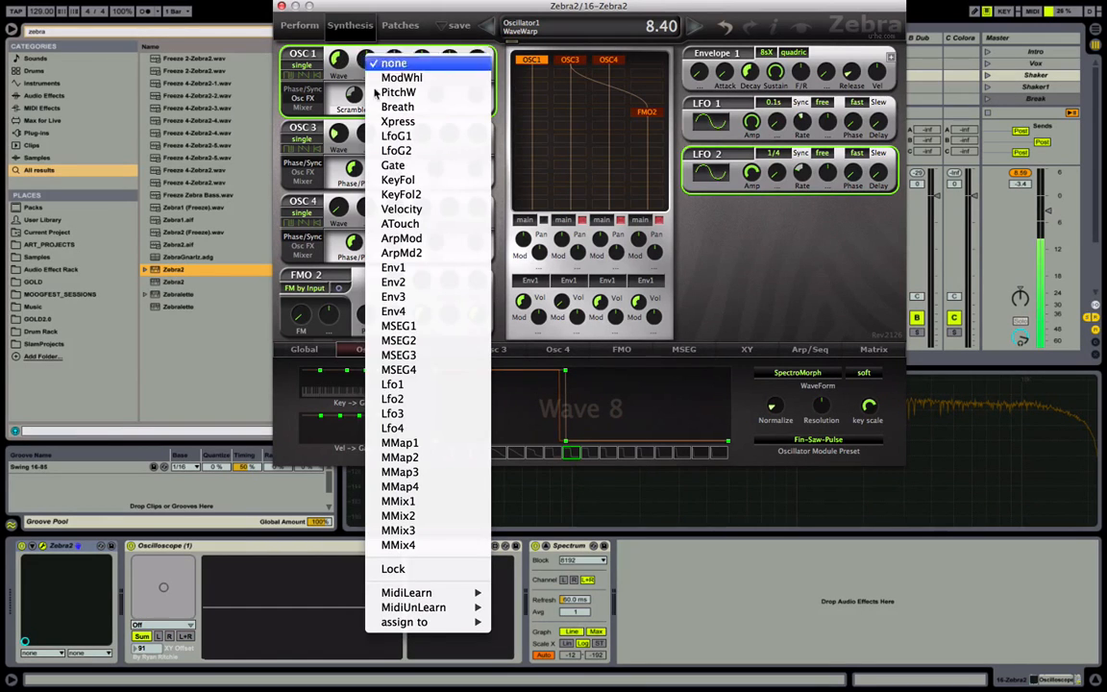
{"action": "left_click", "coordinate": [444, 331]}
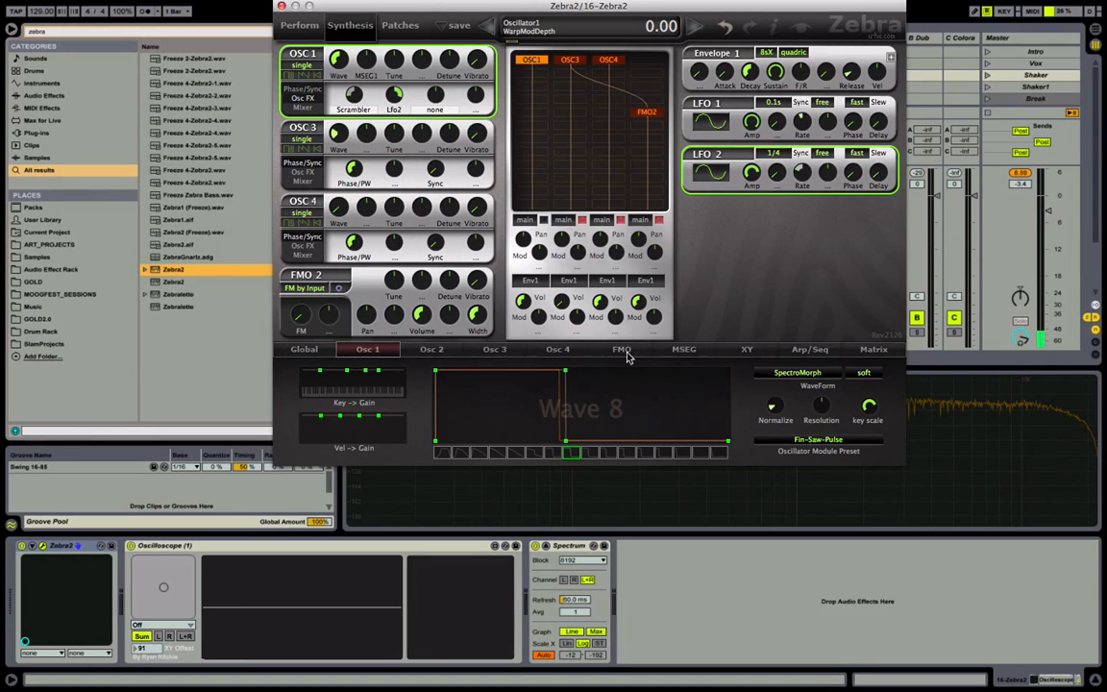
Raise the third and second points of MSEG1 to form a rising envelope shape.
{"action": "left_click", "coordinate": [681, 349]}
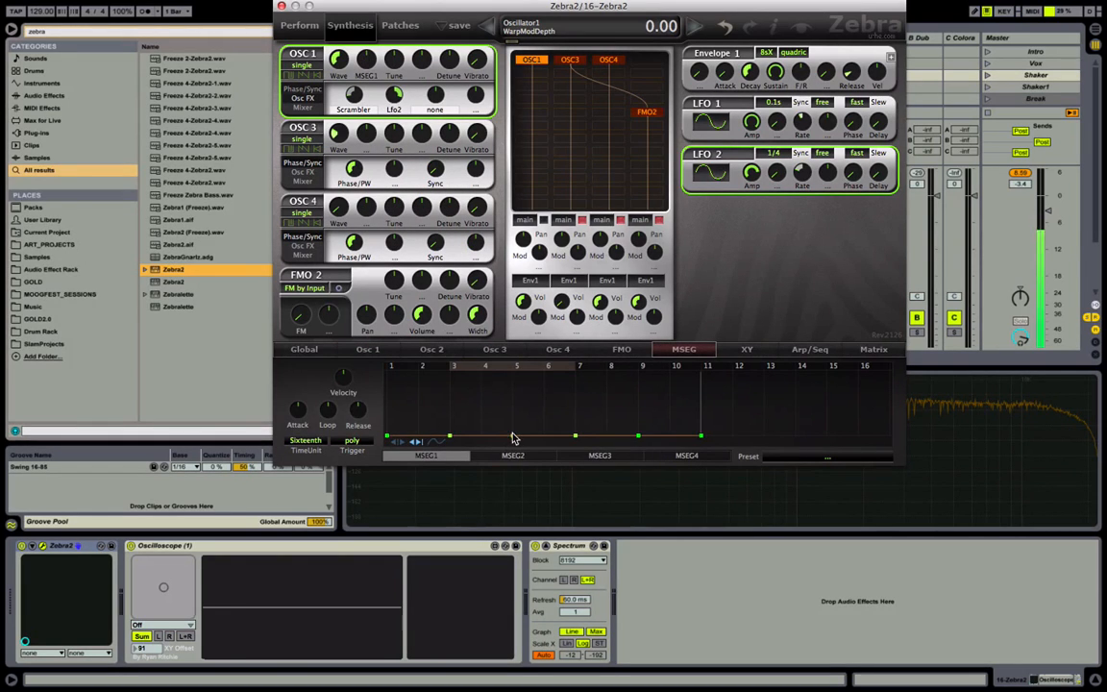
{"action": "left_click_drag", "start_coordinate": [513, 437], "coordinate": [496, 390]}
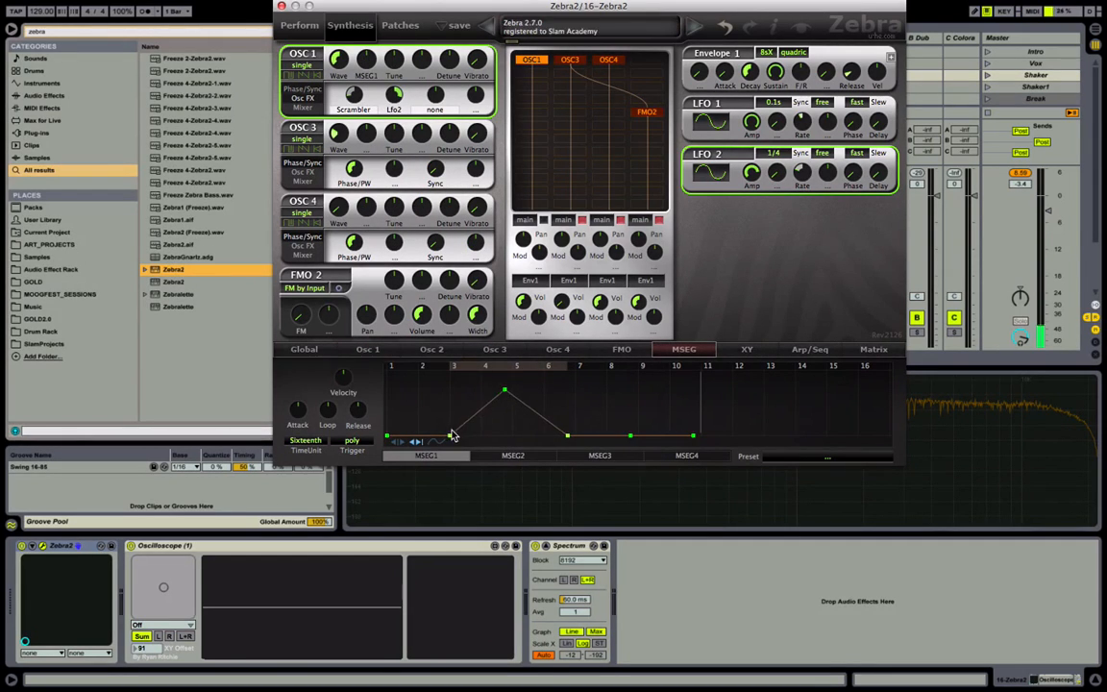
{"action": "left_click_drag", "start_coordinate": [450, 437], "coordinate": [444, 398]}
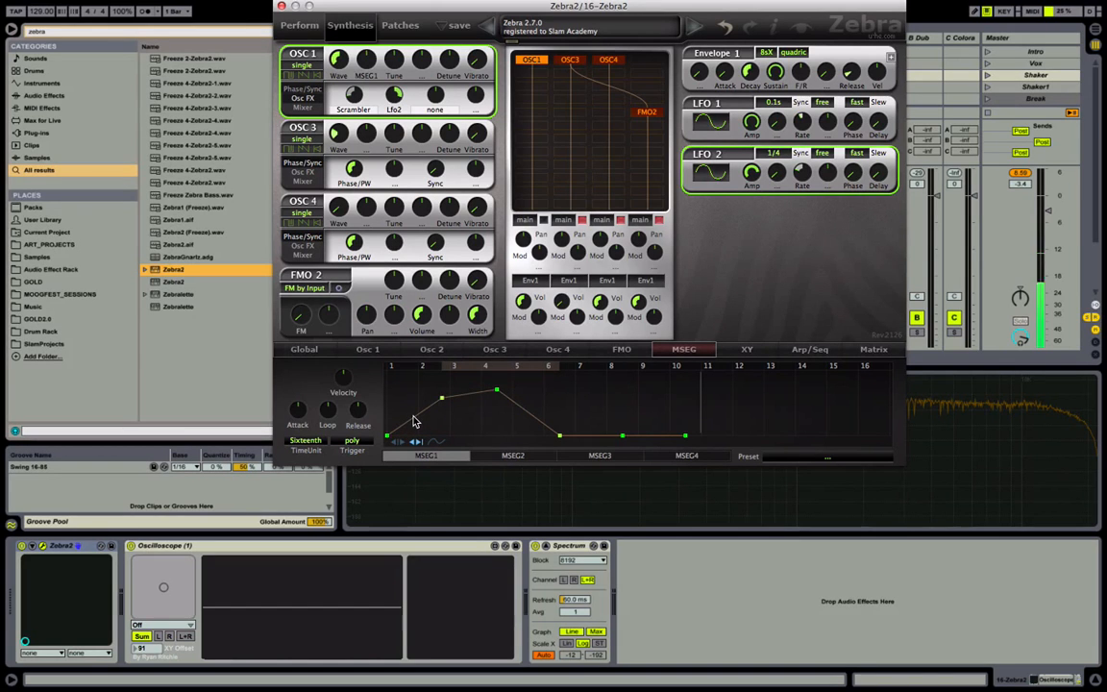
Add points to MSEG1 to form a sharp peak just before unit 3 and a dip near unit 4.
{"action": "right_click", "coordinate": [416, 424]}
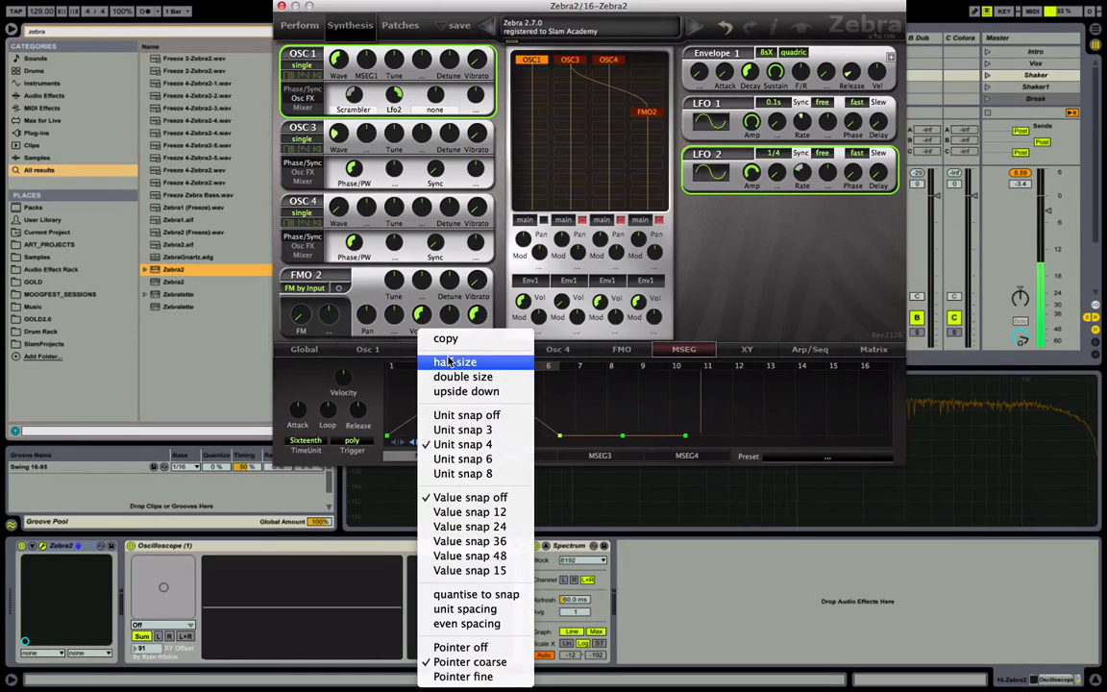
{"action": "left_click", "coordinate": [546, 414]}
{"action": "left_click", "coordinate": [422, 419]}
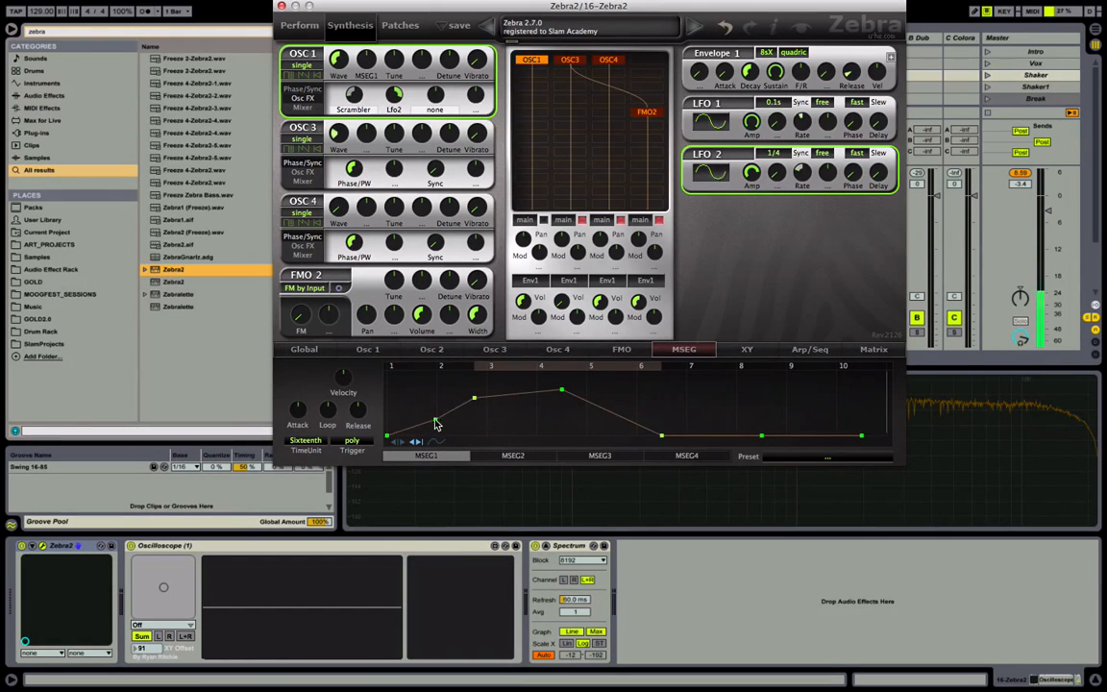
{"action": "left_click_drag", "start_coordinate": [438, 423], "coordinate": [537, 428]}
{"action": "double_click", "coordinate": [519, 395]}
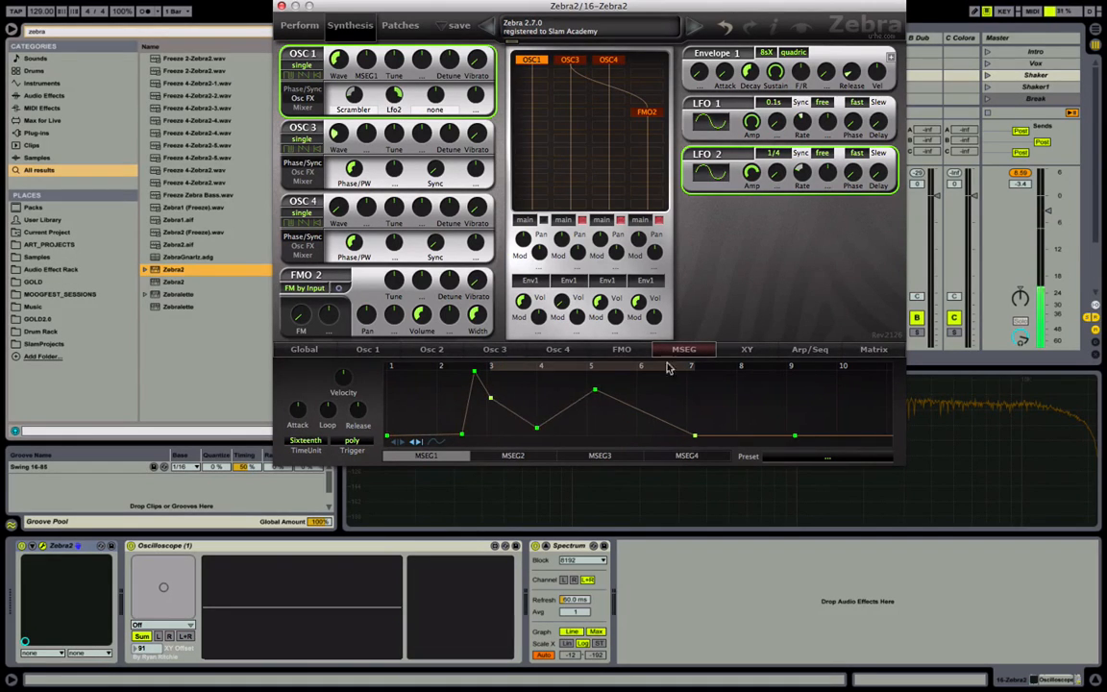
Set MSEG1's Loop to 0.80 and OSC 1's Wave modulation depth to 13.20.
{"action": "mouse_move", "coordinate": [329, 416]}
{"action": "left_mouse_down"}
{"action": "mouse_move", "coordinate": [330, 402]}
{"action": "mouse_move", "coordinate": [330, 417]}
{"action": "left_mouse_up"}
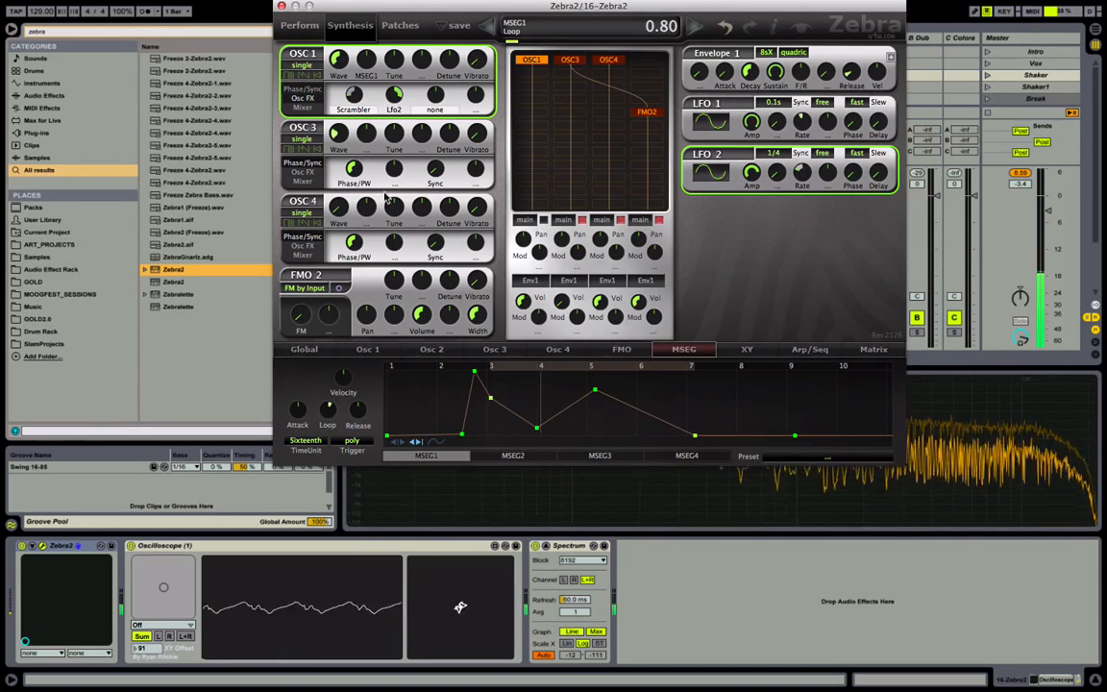
{"action": "left_click_drag", "start_coordinate": [365, 44], "coordinate": [365, 11]}
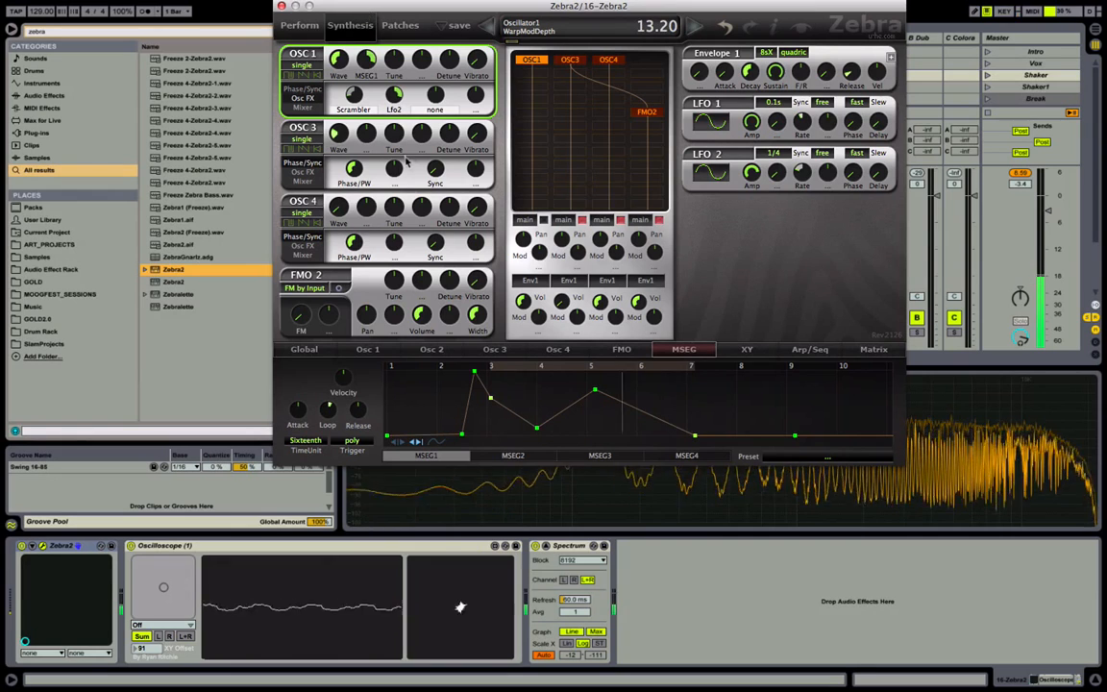
Sweep MSEG1's Loop through -1.30 and 0.90 to -1.50, and set LFO 2's Rate to 20.00.
{"action": "left_click_drag", "start_coordinate": [324, 412], "coordinate": [329, 433]}
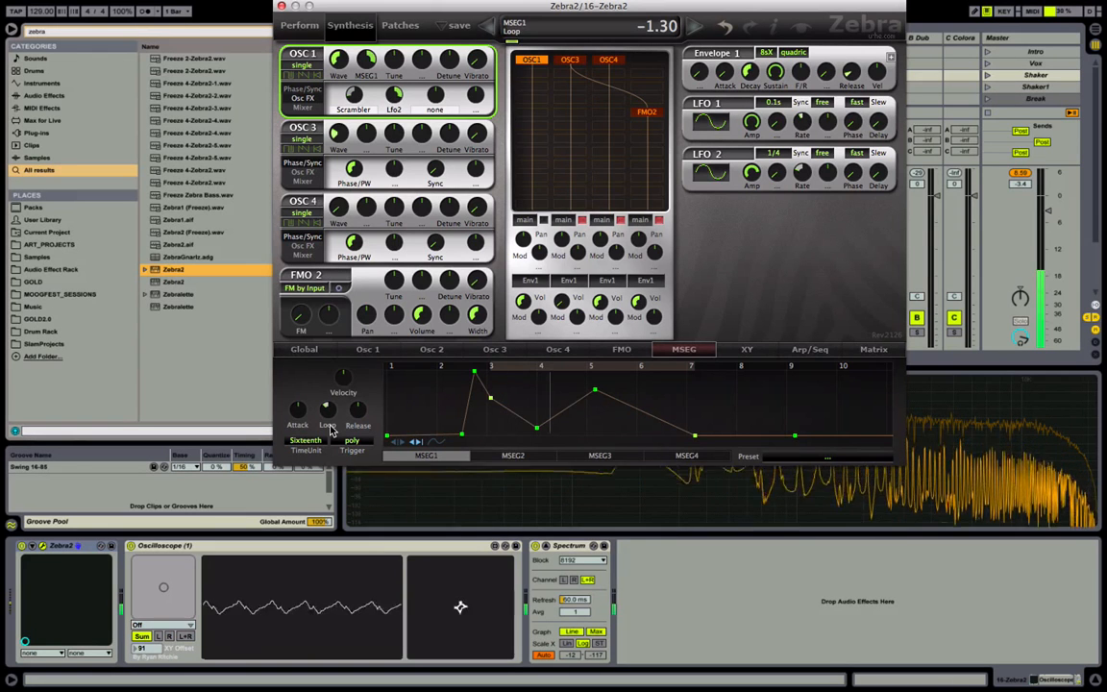
{"action": "mouse_move", "coordinate": [330, 430]}
{"action": "left_mouse_down"}
{"action": "mouse_move", "coordinate": [325, 373]}
{"action": "mouse_move", "coordinate": [328, 408]}
{"action": "left_mouse_up"}
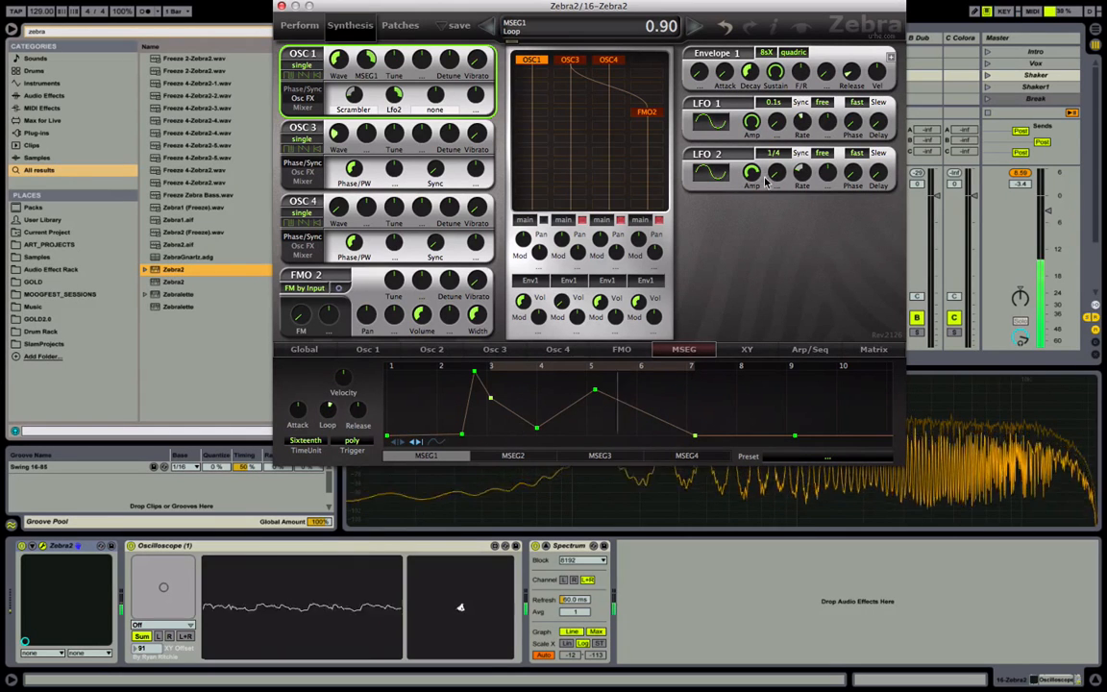
{"action": "left_click_drag", "start_coordinate": [794, 179], "coordinate": [800, 189]}
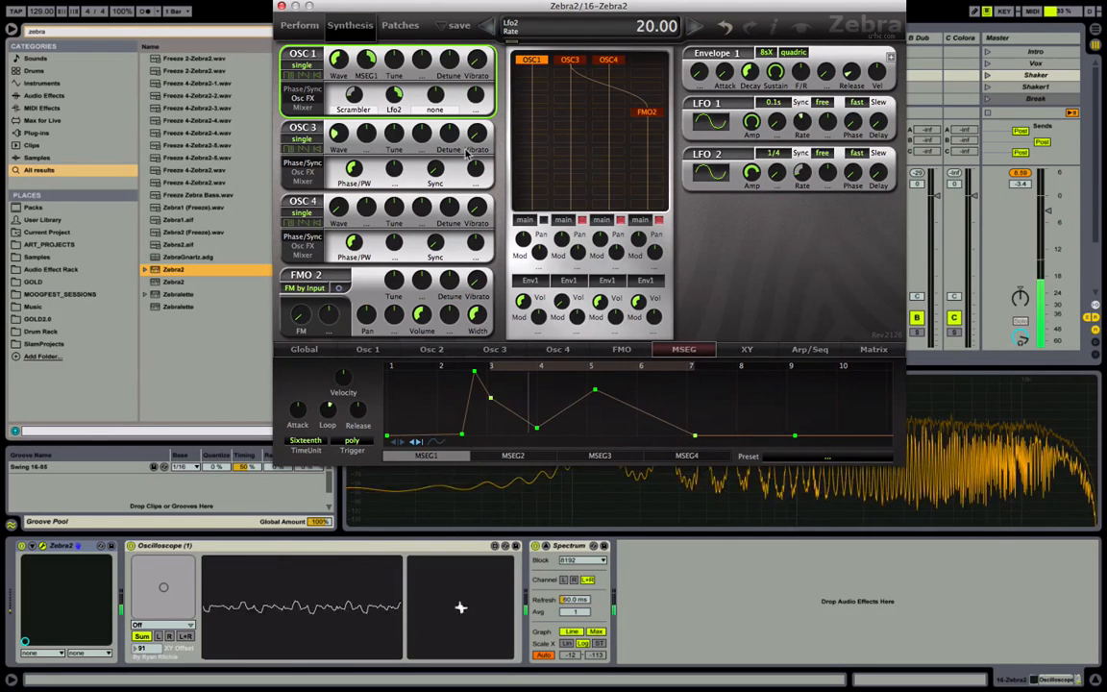
{"action": "left_click_drag", "start_coordinate": [327, 409], "coordinate": [330, 413]}
{"action": "left_click_drag", "start_coordinate": [329, 420], "coordinate": [333, 433]}
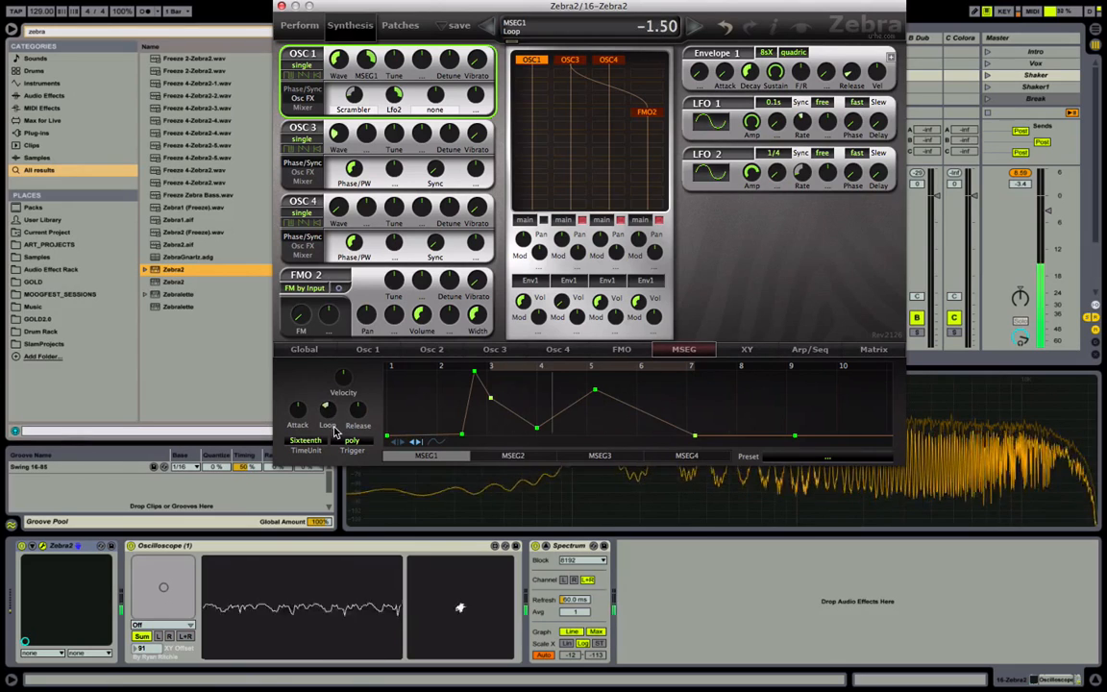
Unmute the third mixer channel, show OSC 4's waveform editor and set OSC 4's Wave to 6.00.
{"action": "left_click", "coordinate": [570, 62]}
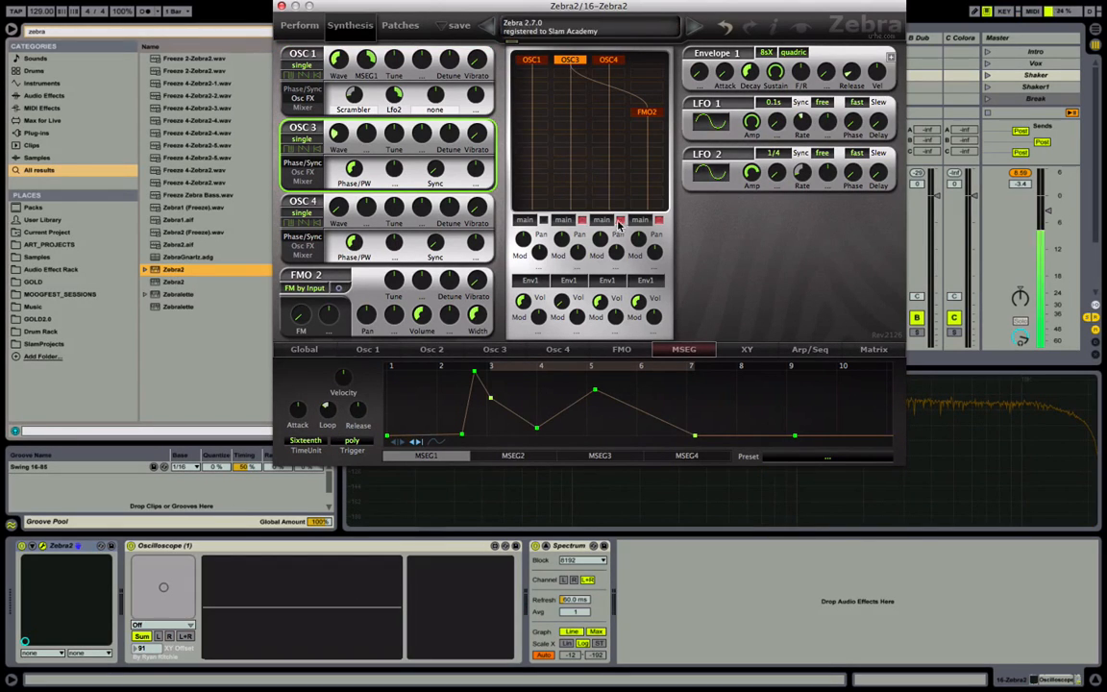
{"action": "left_click", "coordinate": [612, 61]}
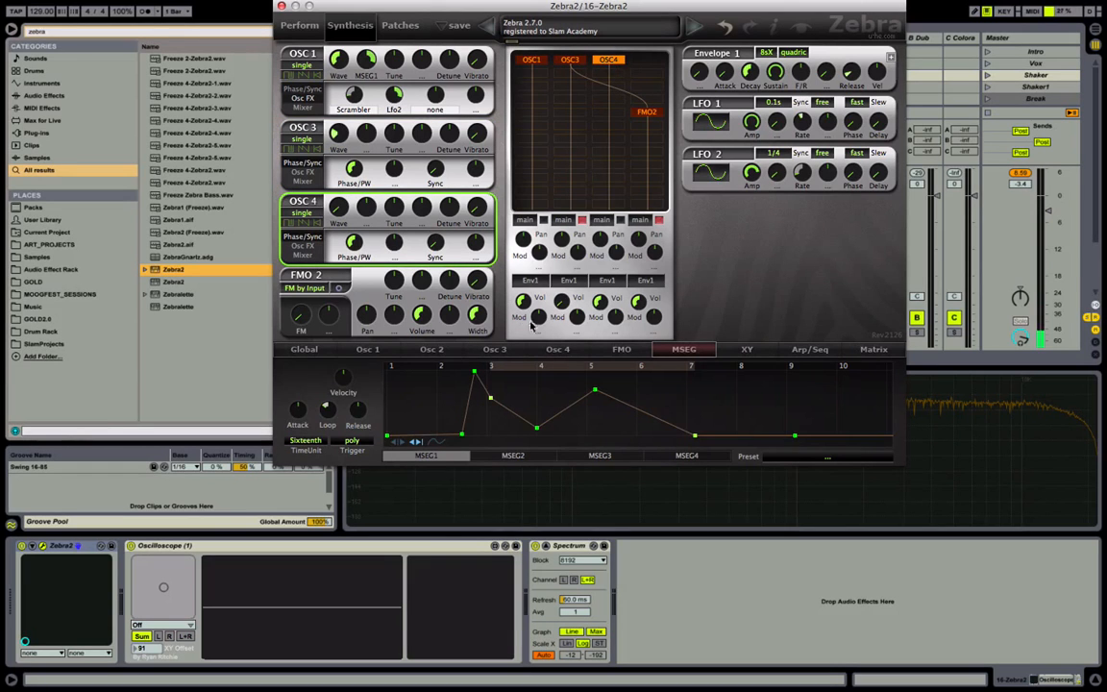
{"action": "left_click", "coordinate": [559, 350]}
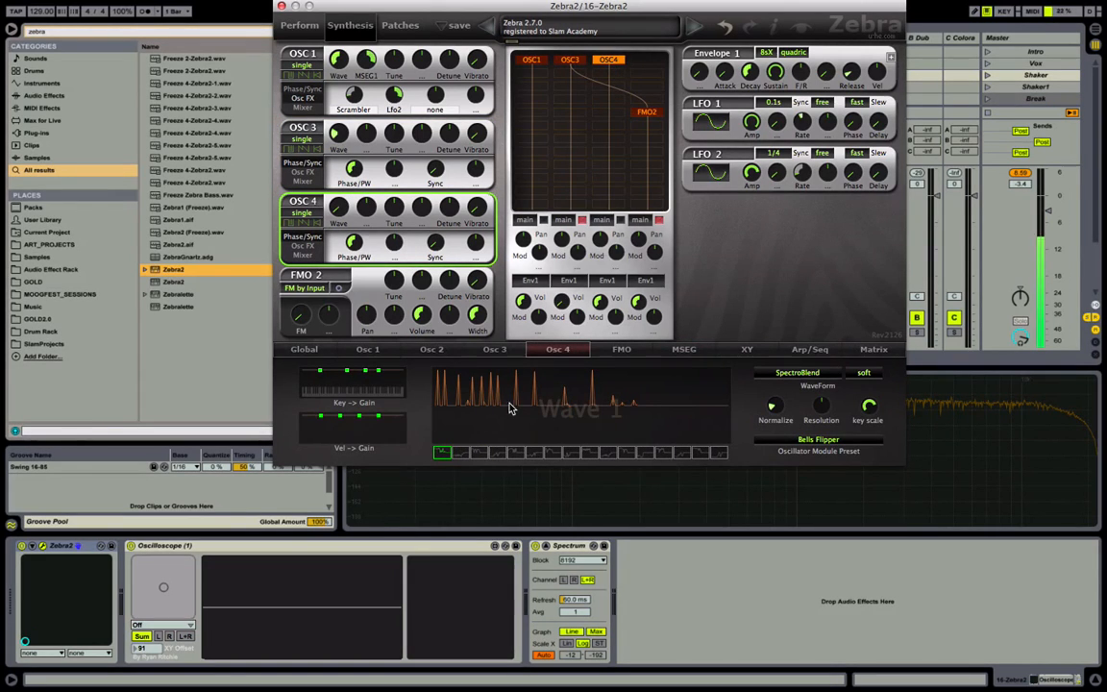
{"action": "mouse_move", "coordinate": [338, 192]}
{"action": "left_mouse_down"}
{"action": "mouse_move", "coordinate": [336, 118]}
{"action": "mouse_move", "coordinate": [339, 209]}
{"action": "mouse_move", "coordinate": [336, 185]}
{"action": "left_mouse_up"}
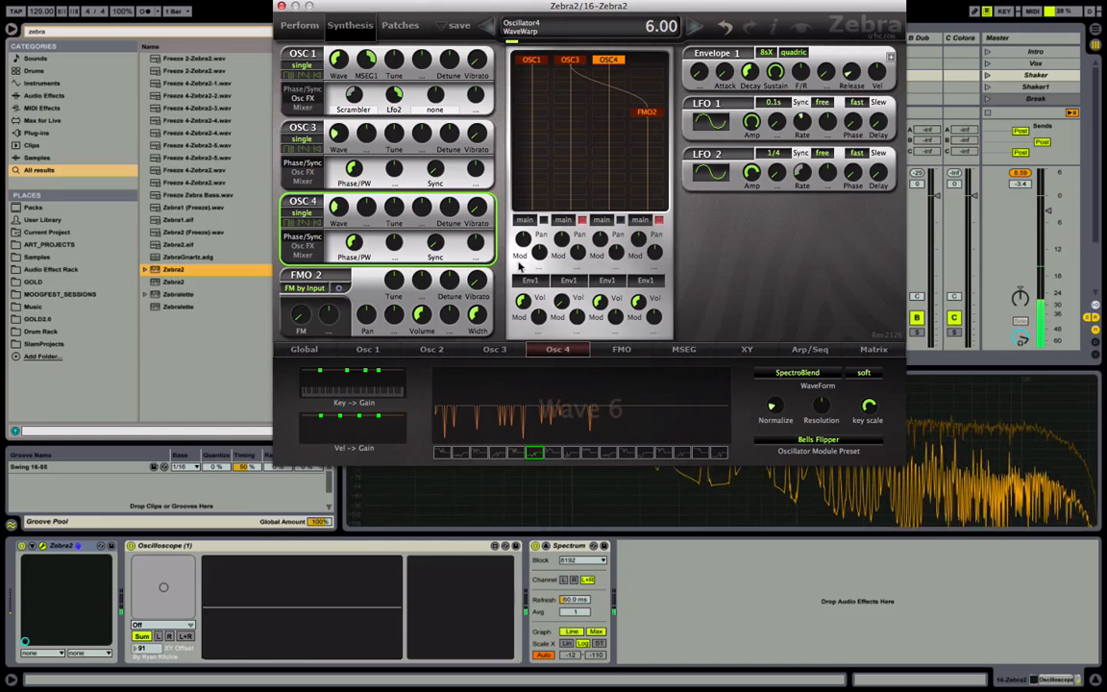
Try mixer channel 1's pan at -100.00, reset it to centre and set the channel's volume to 0.00.
{"action": "left_click_drag", "start_coordinate": [522, 238], "coordinate": [527, 221]}
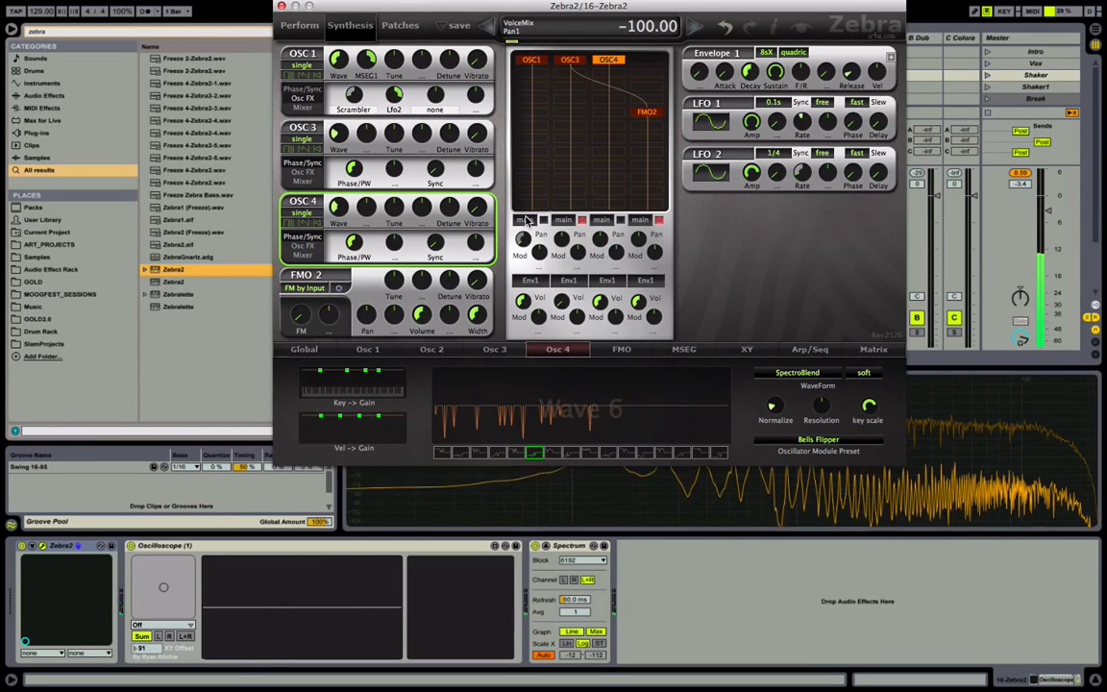
{"action": "double_click", "coordinate": [523, 239]}
{"action": "left_click_drag", "start_coordinate": [523, 302], "coordinate": [541, 409]}
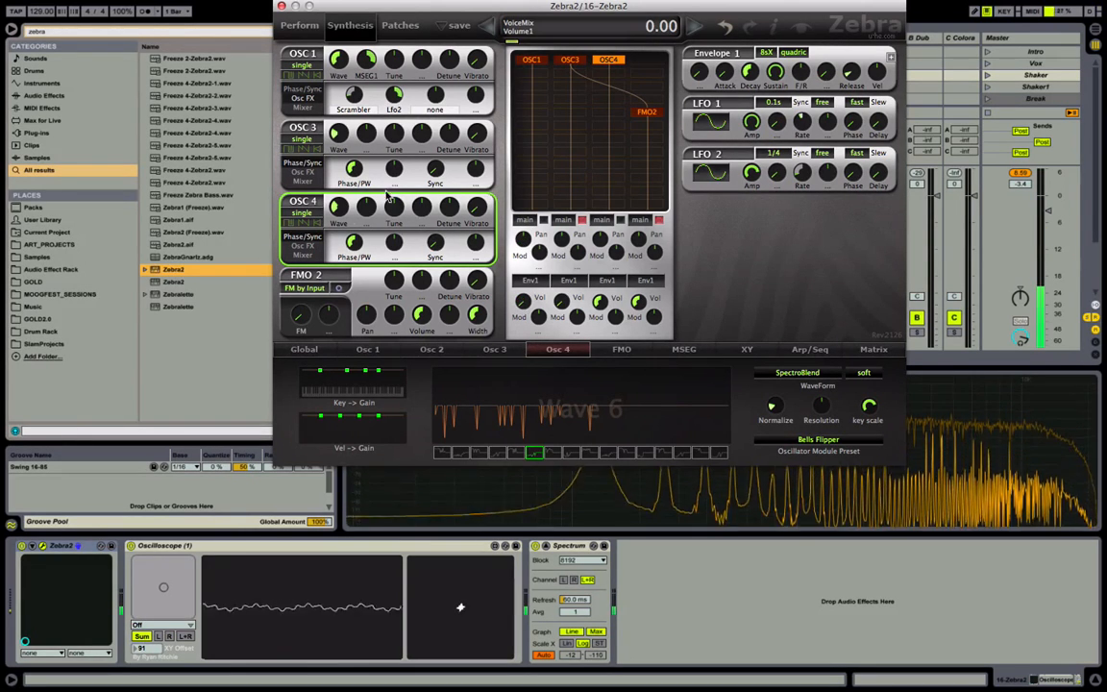
Set OSC 4's Wave to 9.70 and rebalance the mixer by unmuting channel 4 and raising channel 1's volume.
{"action": "left_click_drag", "start_coordinate": [338, 207], "coordinate": [358, 234]}
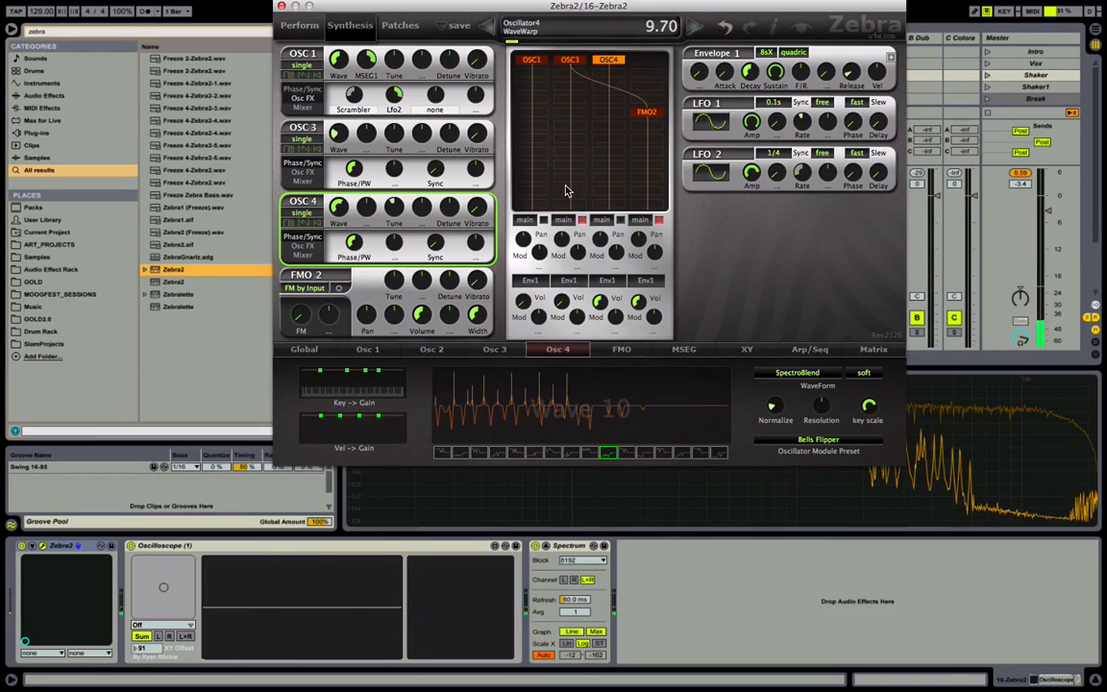
{"action": "left_click", "coordinate": [656, 220]}
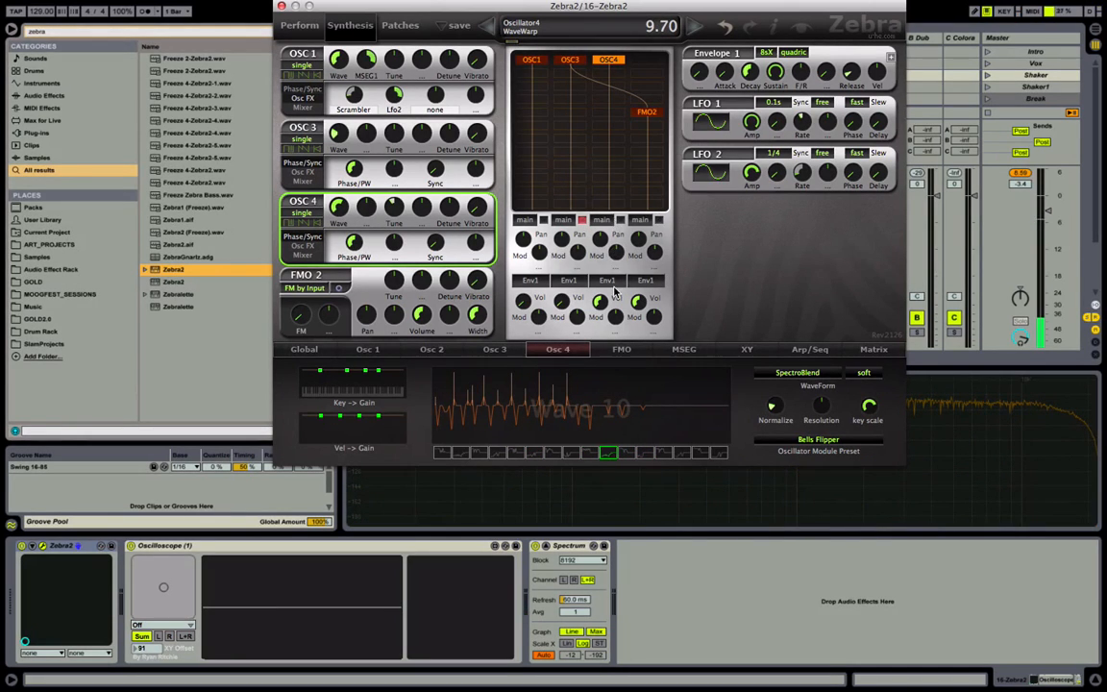
{"action": "left_click_drag", "start_coordinate": [522, 303], "coordinate": [518, 204]}
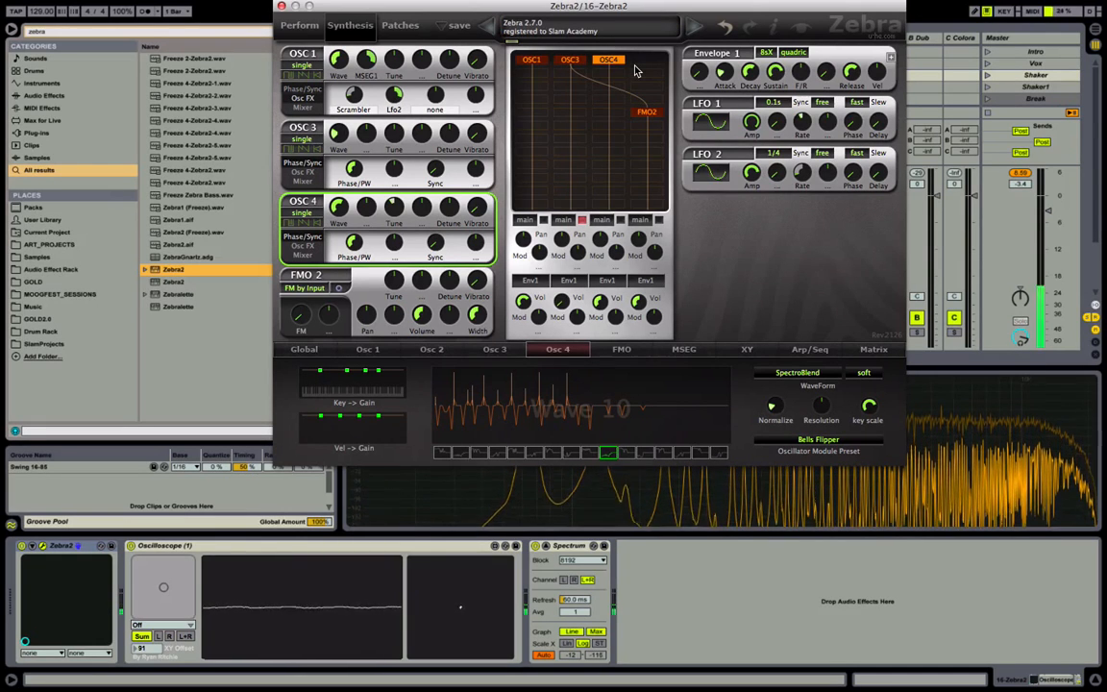
Look at the MSEG editor and the performance XY pads, and assign OSC 1's Wave to X1.
{"action": "left_click", "coordinate": [683, 351]}
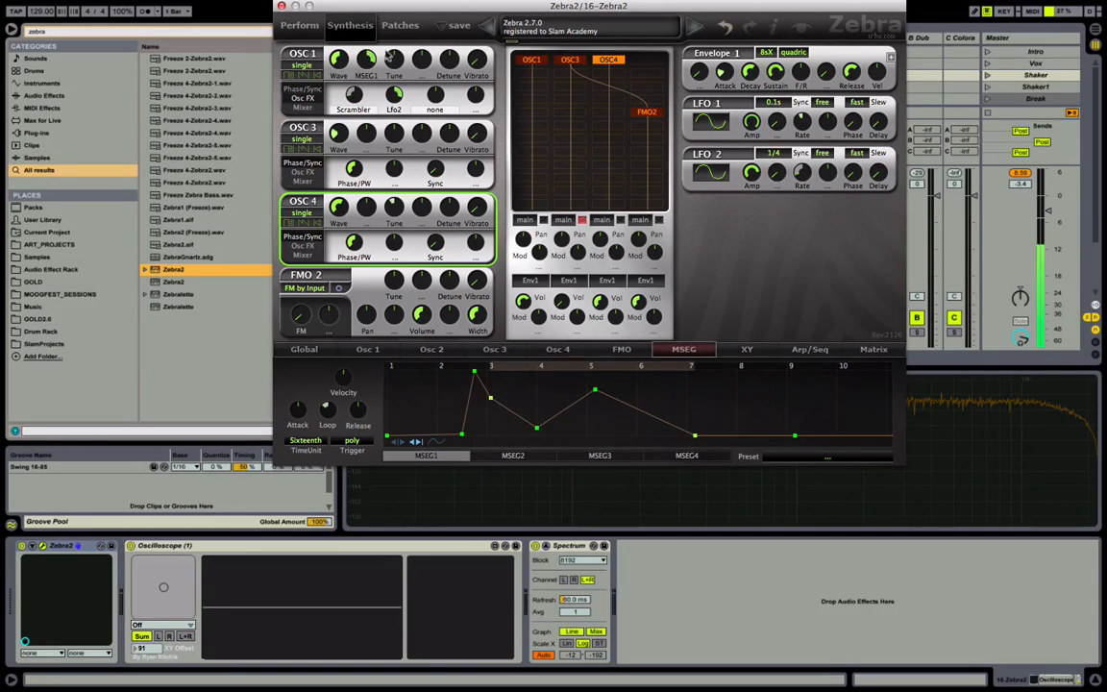
{"action": "left_click", "coordinate": [300, 26]}
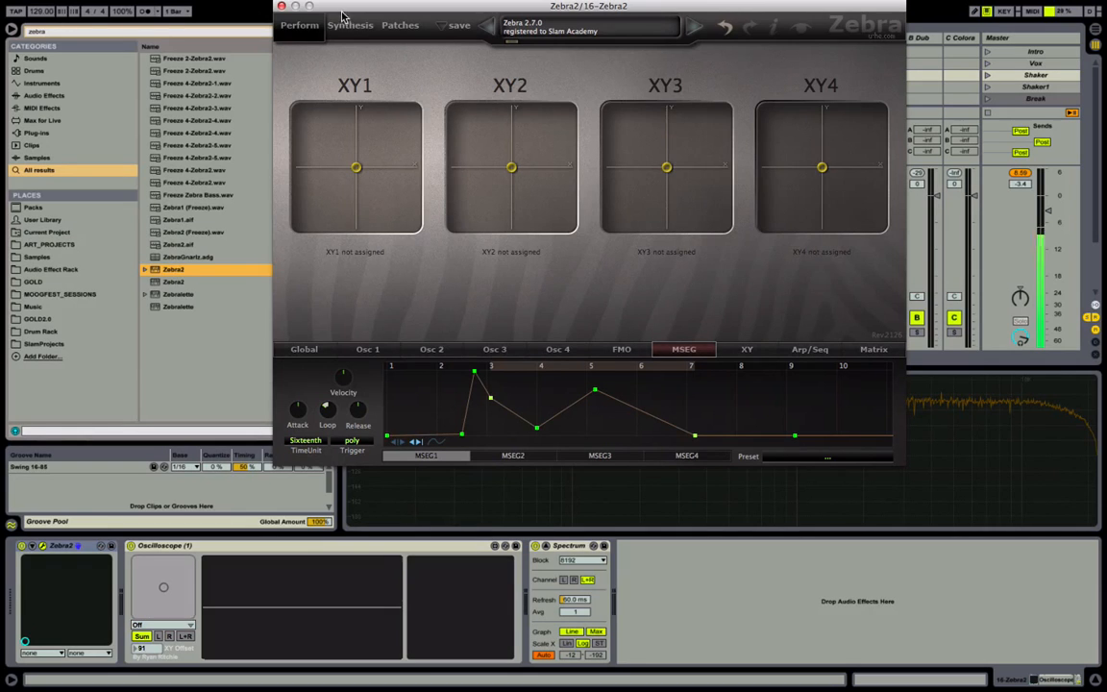
{"action": "left_click", "coordinate": [346, 25]}
{"action": "right_click", "coordinate": [342, 62]}
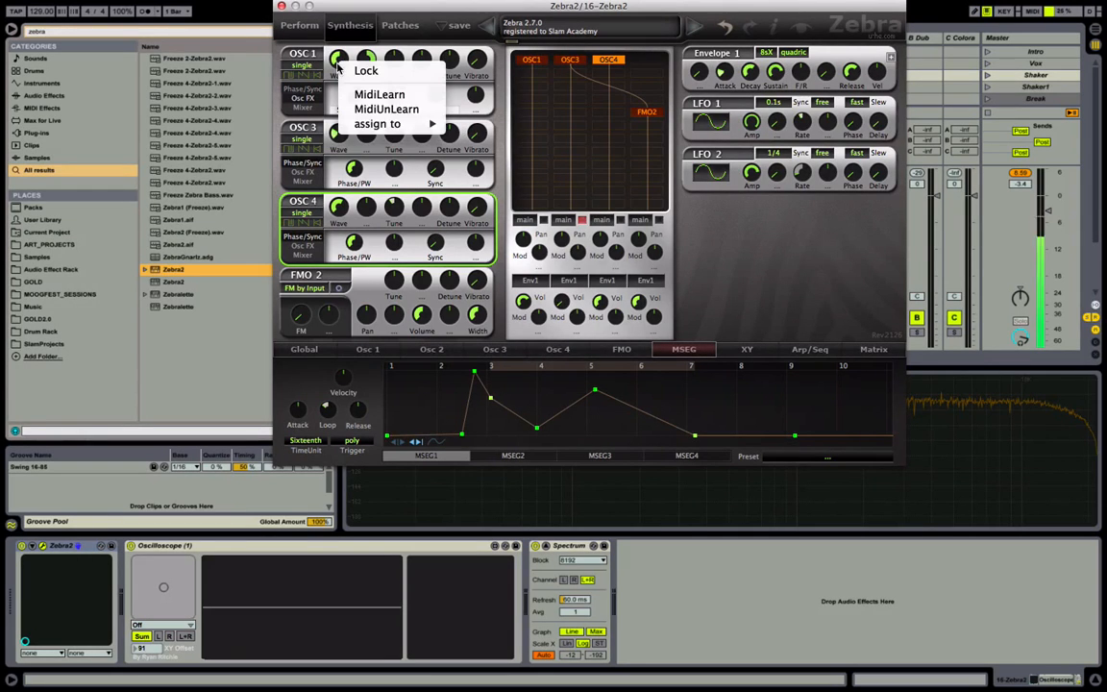
{"action": "mouse_move", "coordinate": [423, 124]}
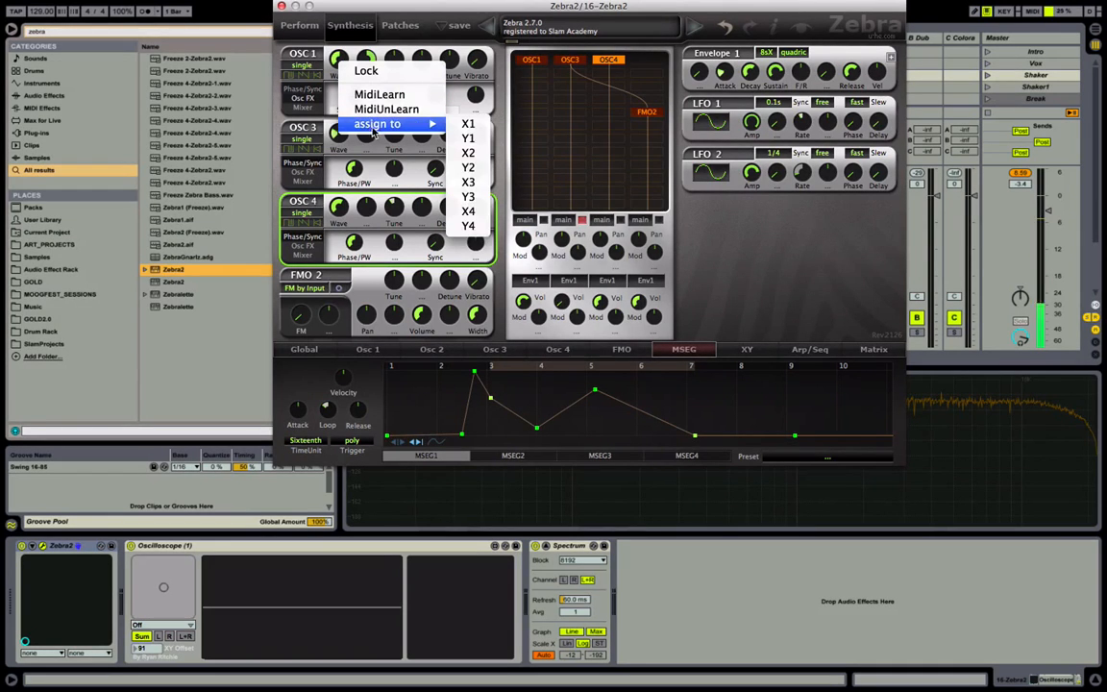
{"action": "left_click", "coordinate": [468, 123]}
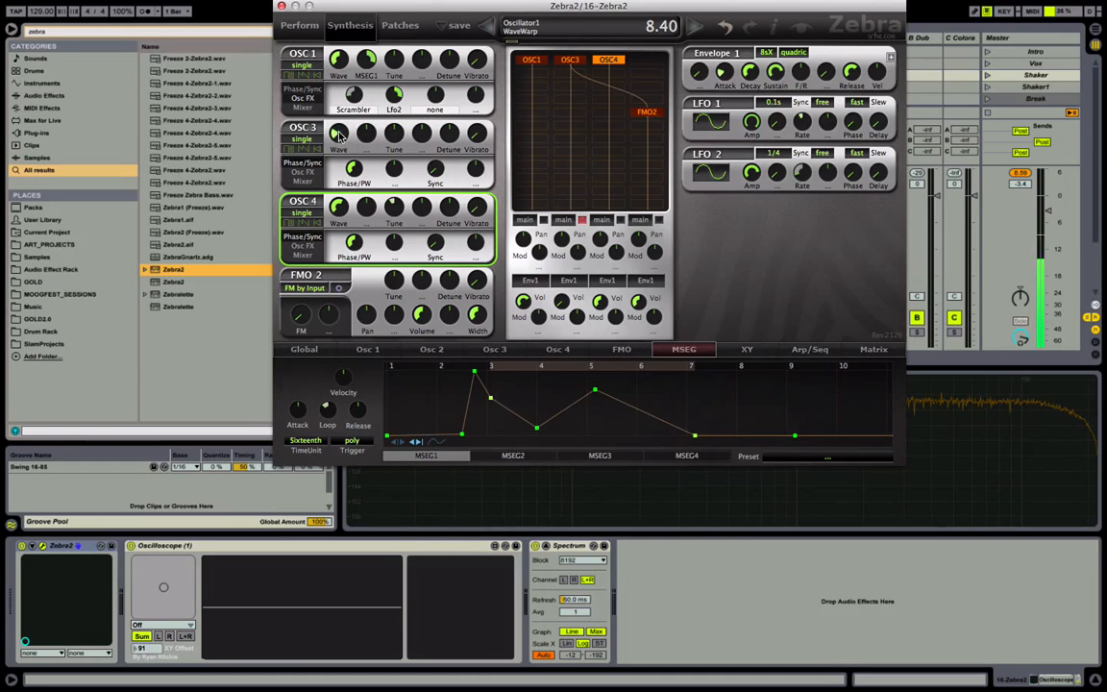
Assign OSC 1's Scrambler amount to Y1.
{"action": "right_click", "coordinate": [350, 93]}
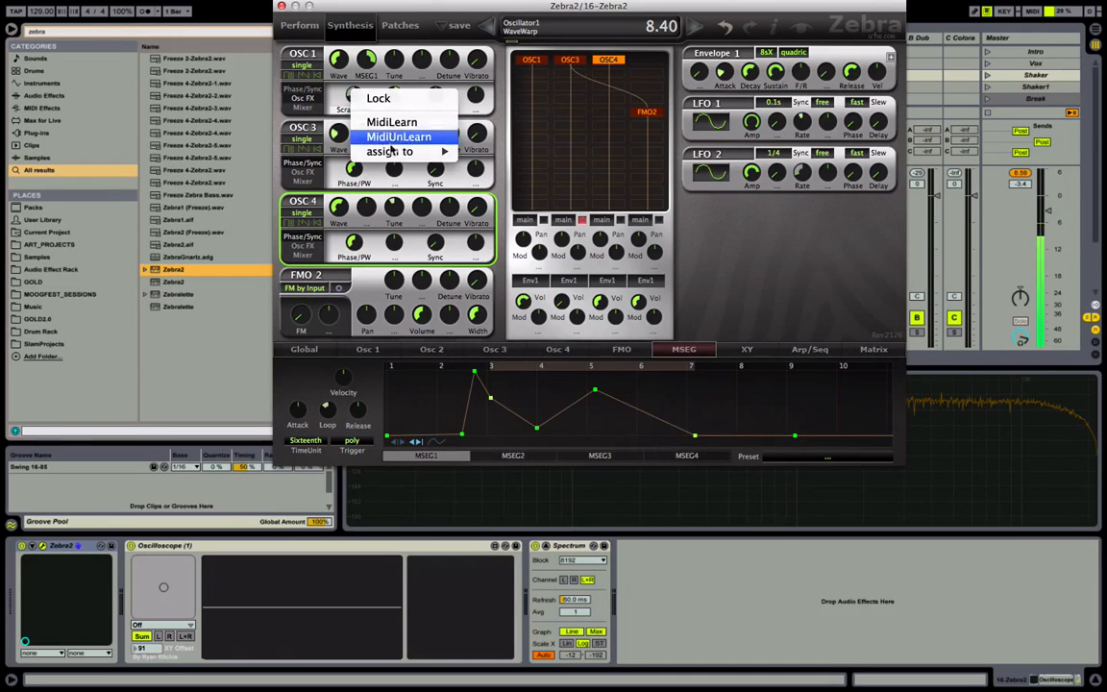
{"action": "mouse_move", "coordinate": [391, 154]}
{"action": "left_click", "coordinate": [481, 166]}
Show the performance XY pads and move XY1 around, leaving it left of centre with Y1 at 23.75.
{"action": "left_click", "coordinate": [299, 25]}
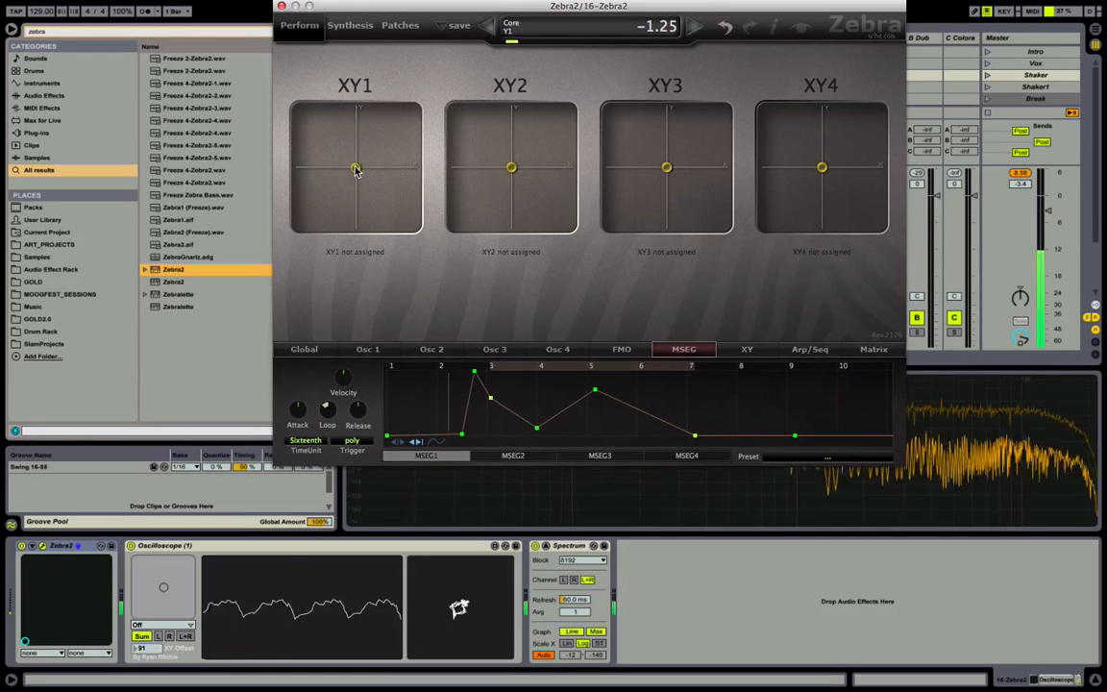
{"action": "mouse_move", "coordinate": [354, 168]}
{"action": "left_mouse_down"}
{"action": "mouse_move", "coordinate": [377, 171]}
{"action": "mouse_move", "coordinate": [401, 117]}
{"action": "mouse_move", "coordinate": [339, 165]}
{"action": "mouse_move", "coordinate": [317, 217]}
{"action": "mouse_move", "coordinate": [371, 215]}
{"action": "mouse_move", "coordinate": [412, 138]}
{"action": "mouse_move", "coordinate": [321, 192]}
{"action": "mouse_move", "coordinate": [309, 221]}
{"action": "mouse_move", "coordinate": [324, 186]}
{"action": "mouse_move", "coordinate": [355, 170]}
{"action": "left_mouse_up"}
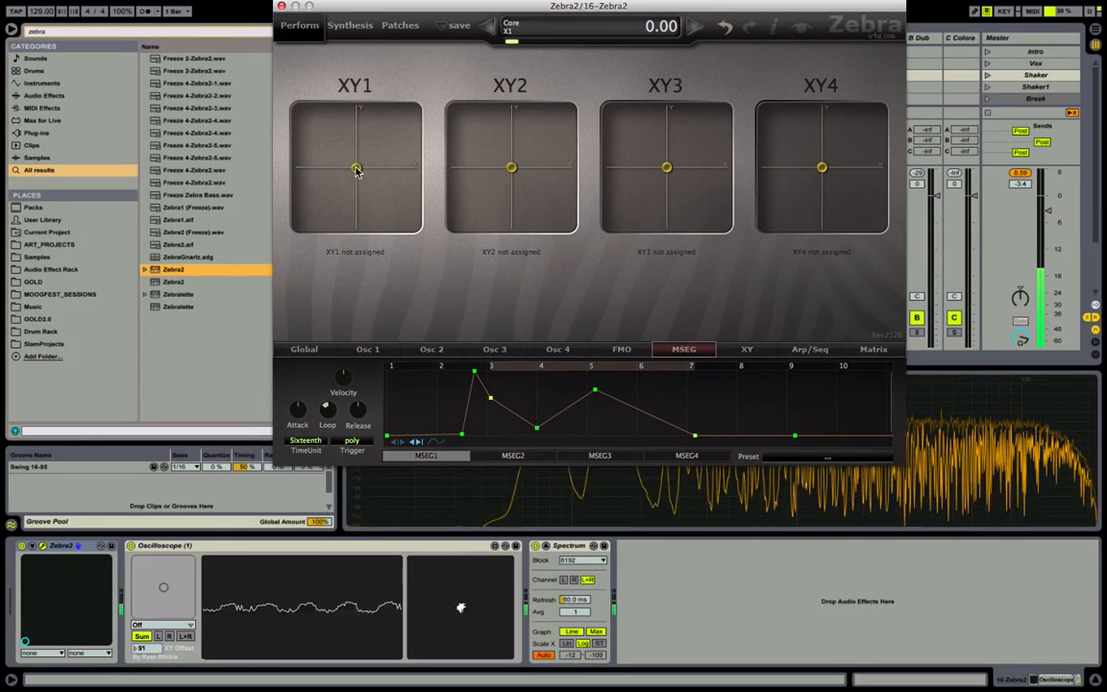
{"action": "left_click_drag", "start_coordinate": [353, 168], "coordinate": [319, 154]}
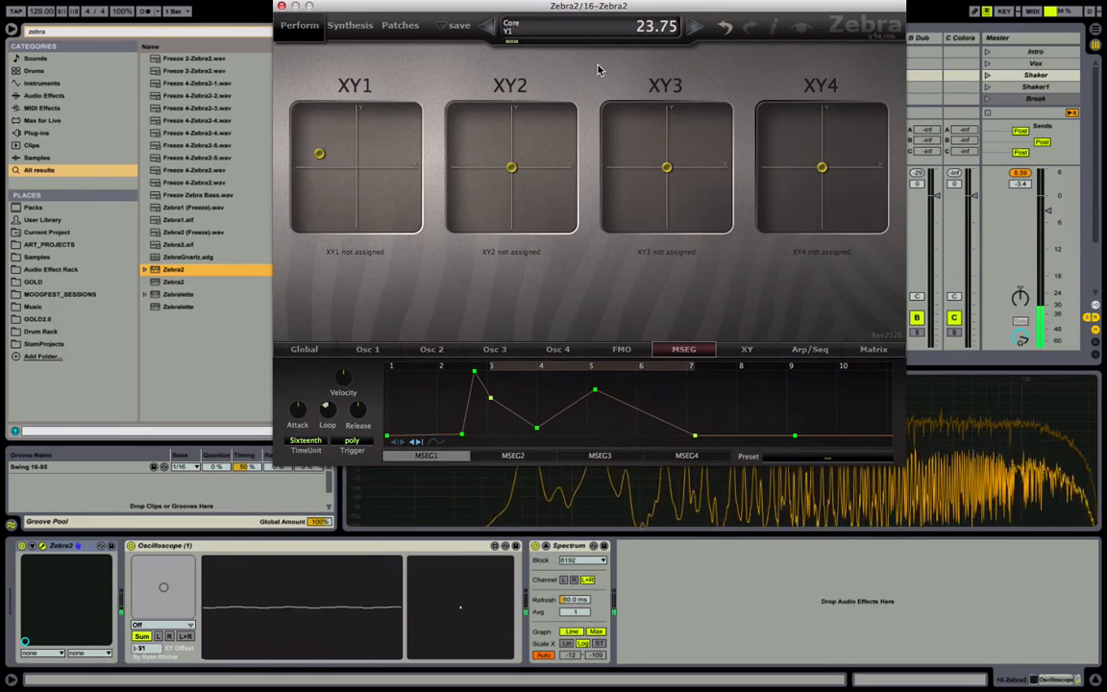
Return to the synthesis view and change FMO 2's input in the routing grid to OSC 1's lane.
{"action": "left_click", "coordinate": [348, 25]}
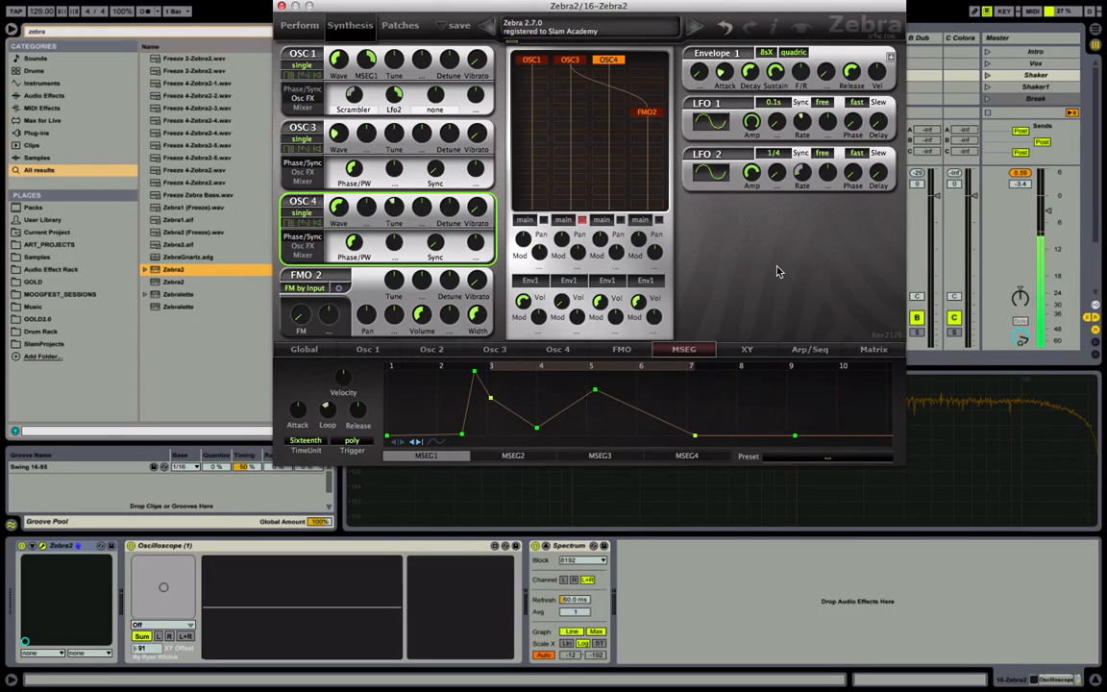
{"action": "left_click", "coordinate": [648, 114]}
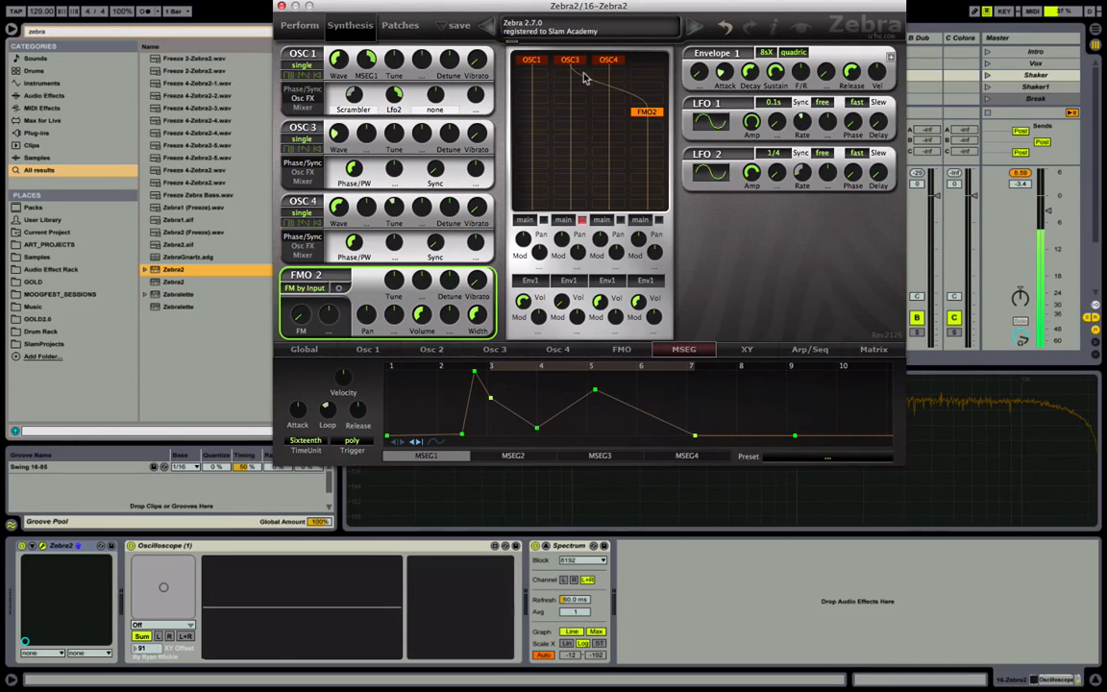
{"action": "right_click", "coordinate": [642, 117]}
{"action": "left_click", "coordinate": [675, 121]}
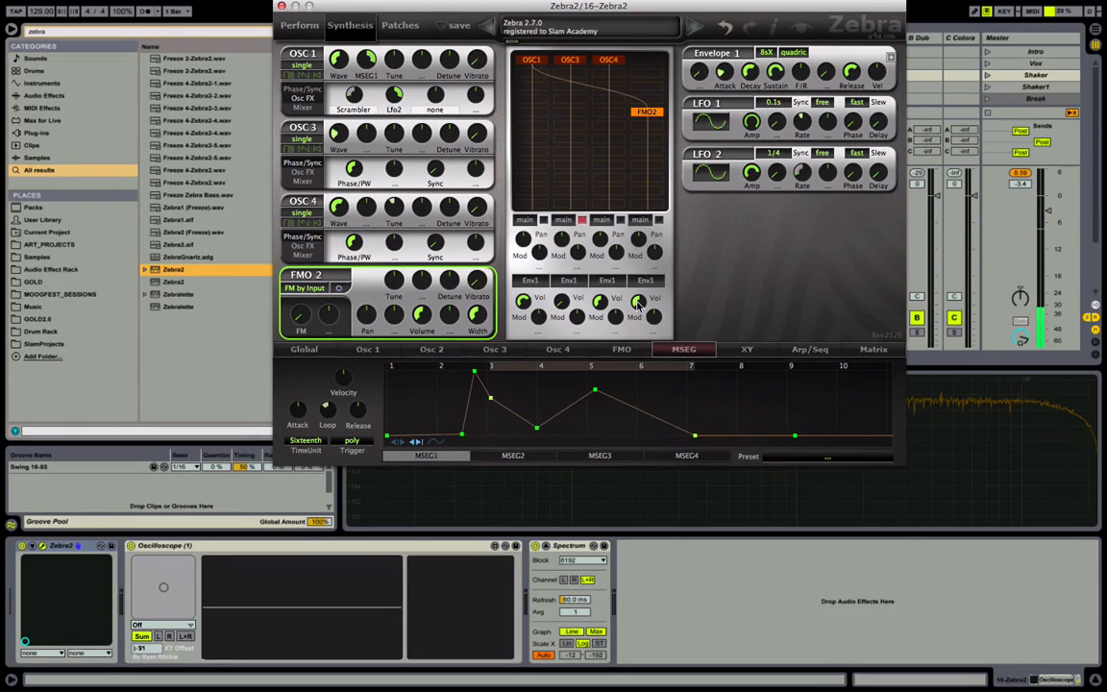
Isolate FMO 2 by muting mixer channels 1 and 3, and set channel 4's volume to 76.00.
{"action": "mouse_move", "coordinate": [637, 304]}
{"action": "left_mouse_down"}
{"action": "mouse_move", "coordinate": [637, 348]}
{"action": "mouse_move", "coordinate": [634, 282]}
{"action": "left_mouse_up"}
{"action": "left_click", "coordinate": [620, 221]}
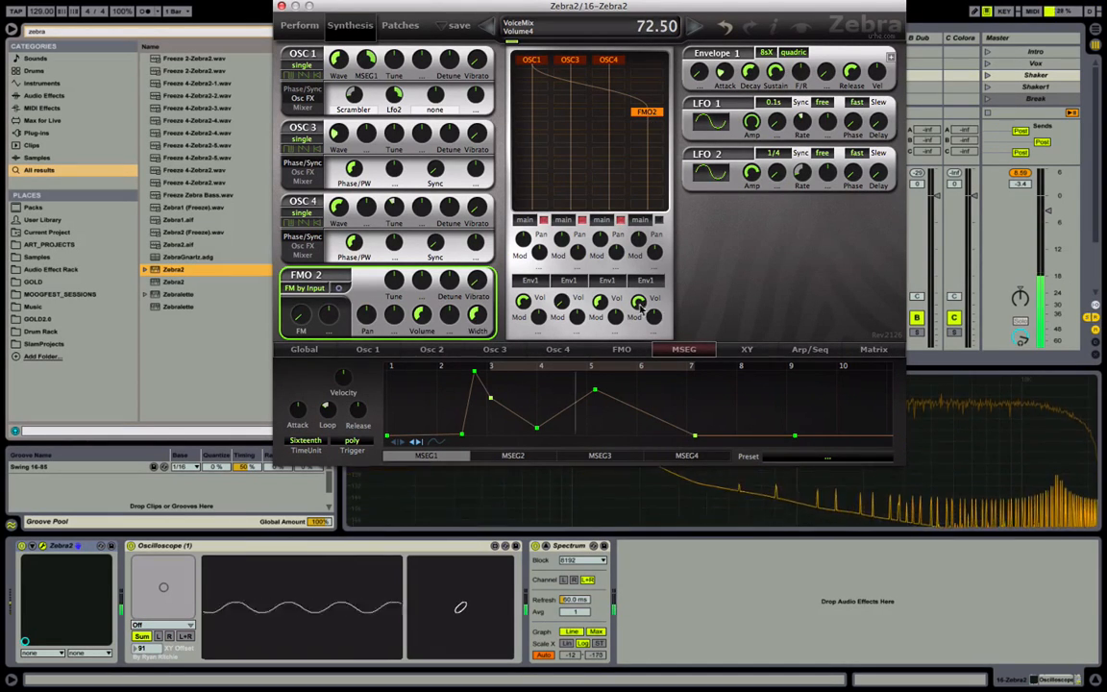
{"action": "left_click_drag", "start_coordinate": [638, 302], "coordinate": [638, 298]}
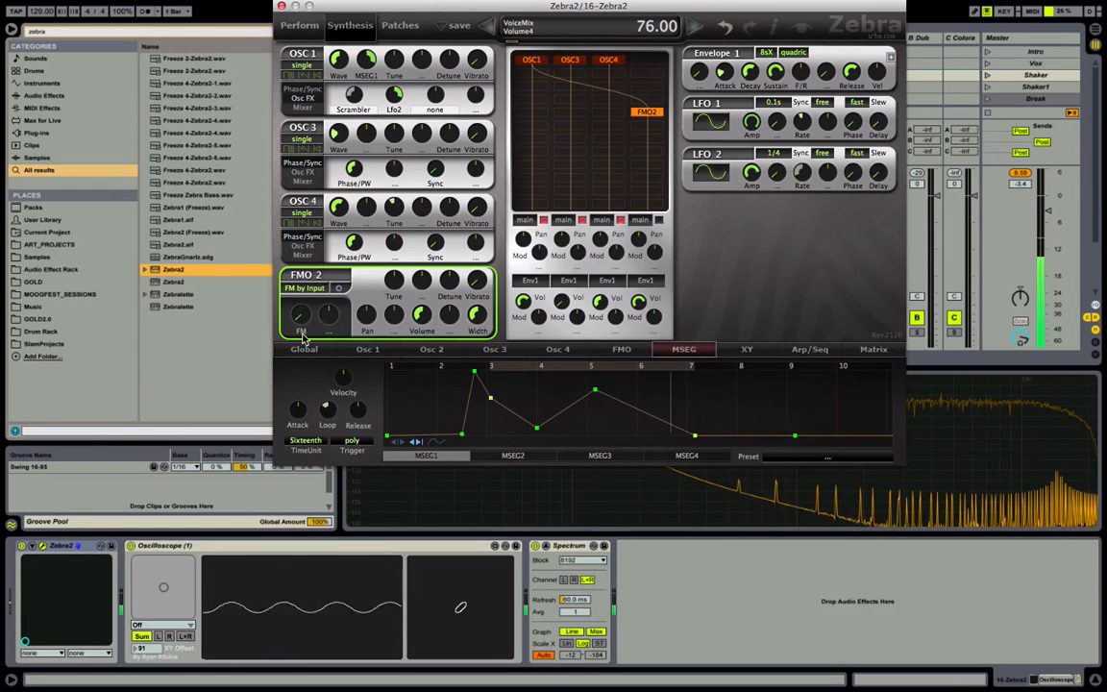
Set FMO 2's FM depth to 18.00 and switch OSC 1's modulating waveform to Wave 1.
{"action": "left_click_drag", "start_coordinate": [300, 316], "coordinate": [295, 291]}
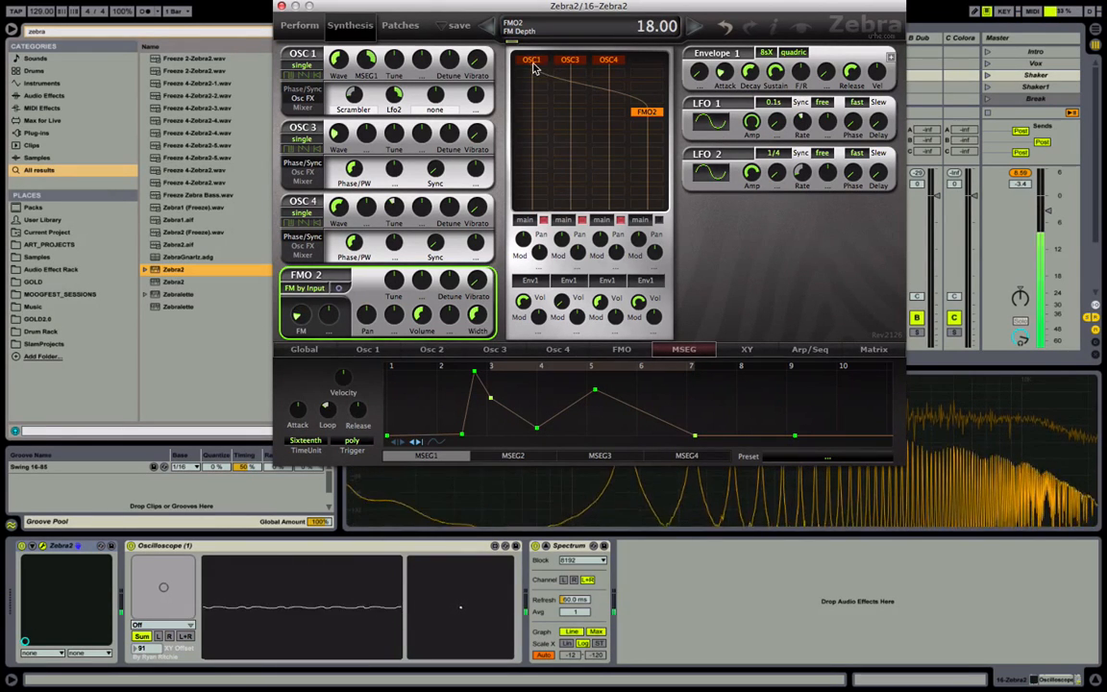
{"action": "left_click", "coordinate": [527, 256]}
{"action": "left_click", "coordinate": [367, 348]}
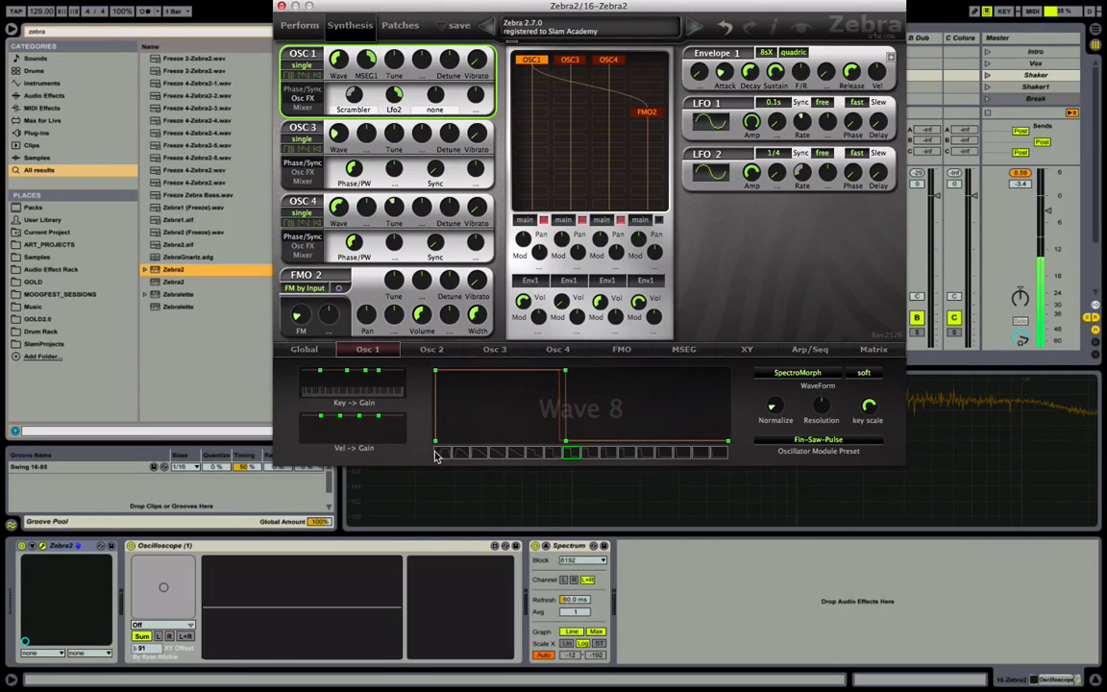
{"action": "left_click", "coordinate": [437, 453]}
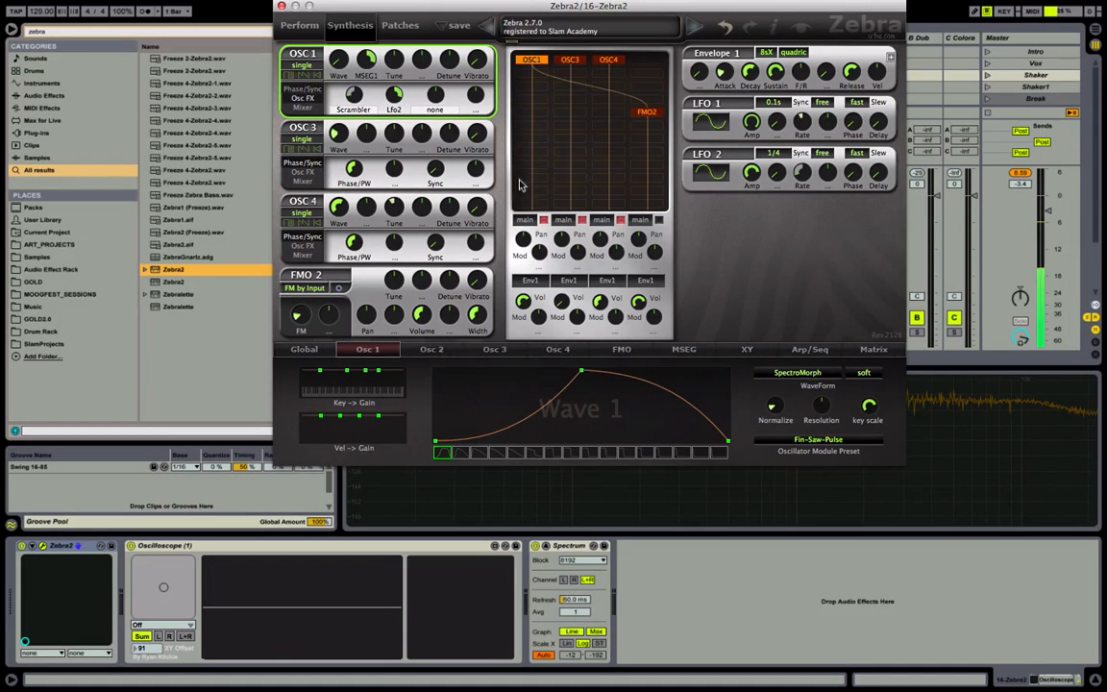
Add OSC2 below OSC3 in the routing grid's second lane and set its source to Input 3.
{"action": "right_click", "coordinate": [581, 146]}
{"action": "right_click", "coordinate": [574, 144]}
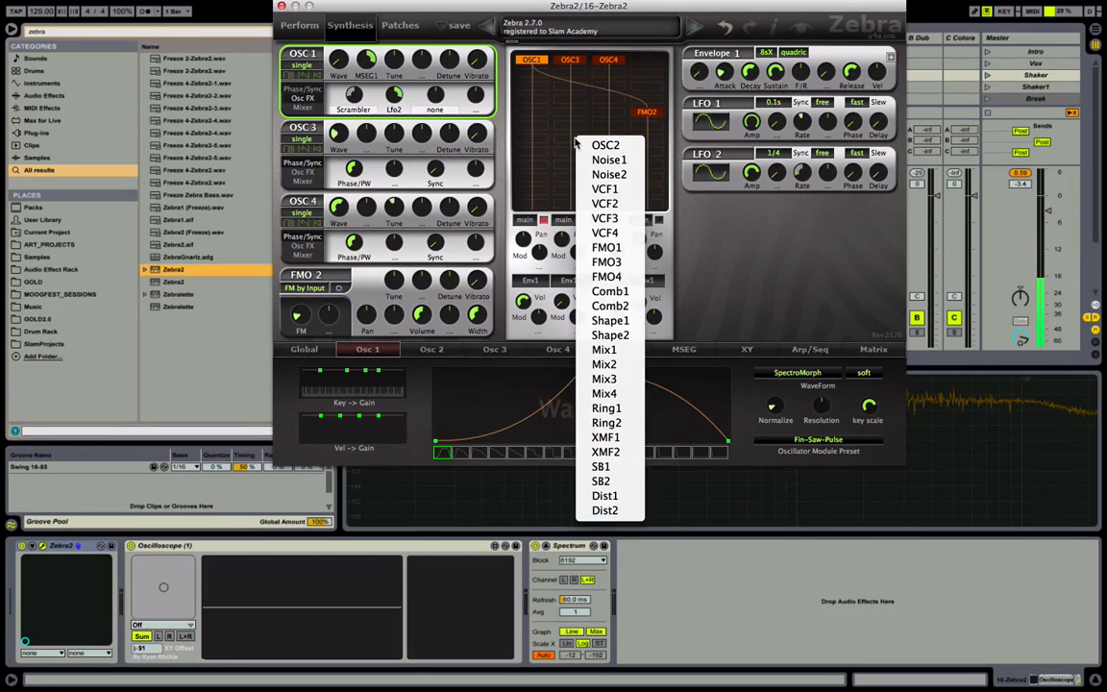
{"action": "left_click", "coordinate": [590, 144]}
{"action": "right_click", "coordinate": [583, 142]}
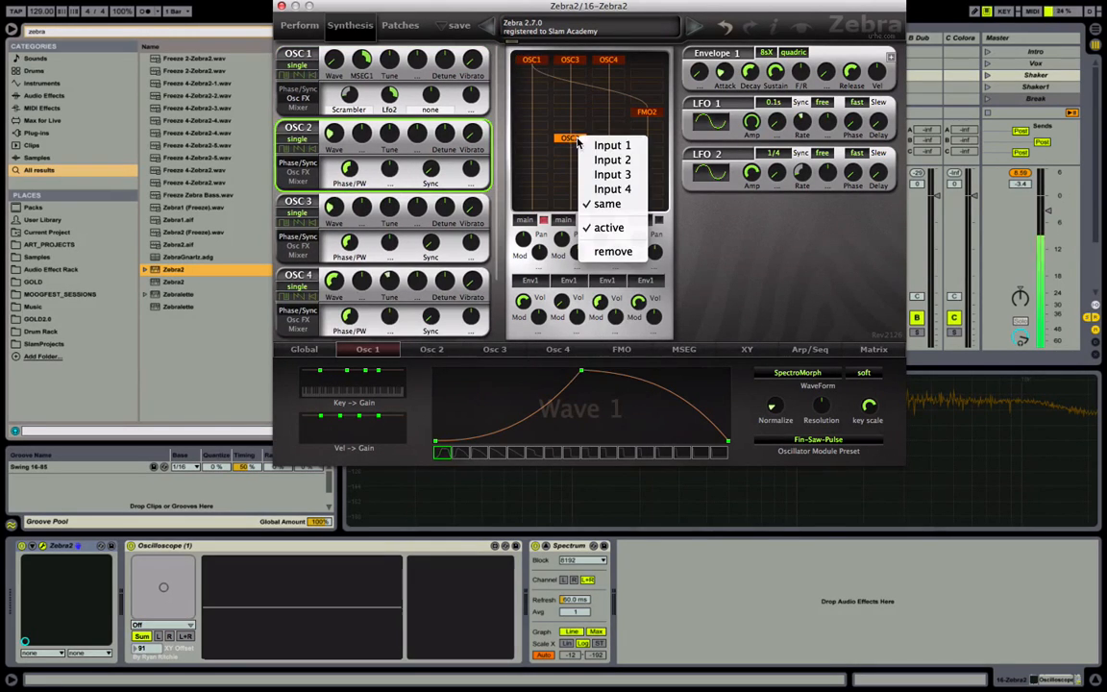
{"action": "left_click", "coordinate": [609, 175]}
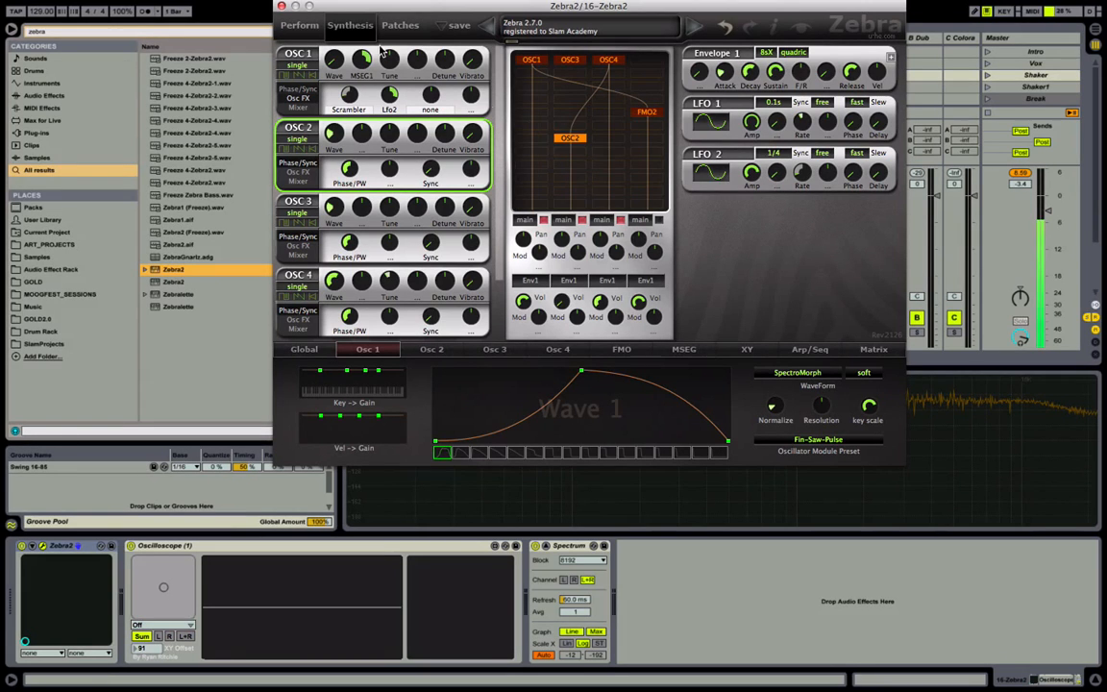
Close the Zebra2 window and select the audio track next to the 16 Zebra2 track.
{"action": "left_click", "coordinate": [281, 6]}
{"action": "scroll", "coordinate": [699, 219], "scroll_direction": "right", "scroll_amount": 3}
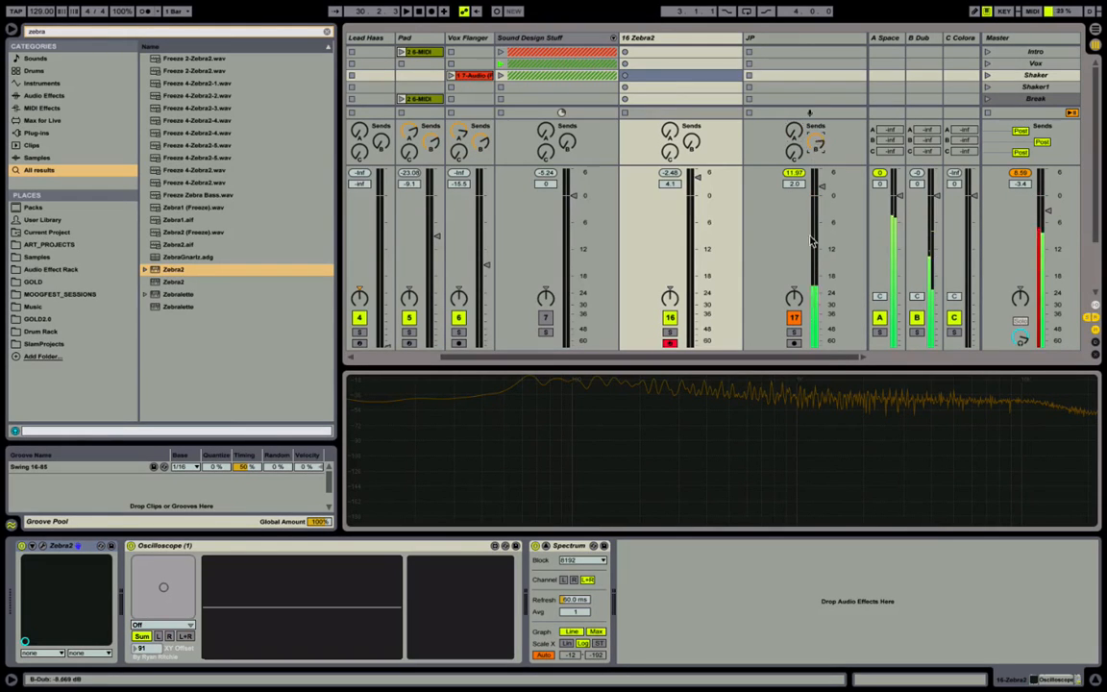
{"action": "left_click", "coordinate": [774, 42]}
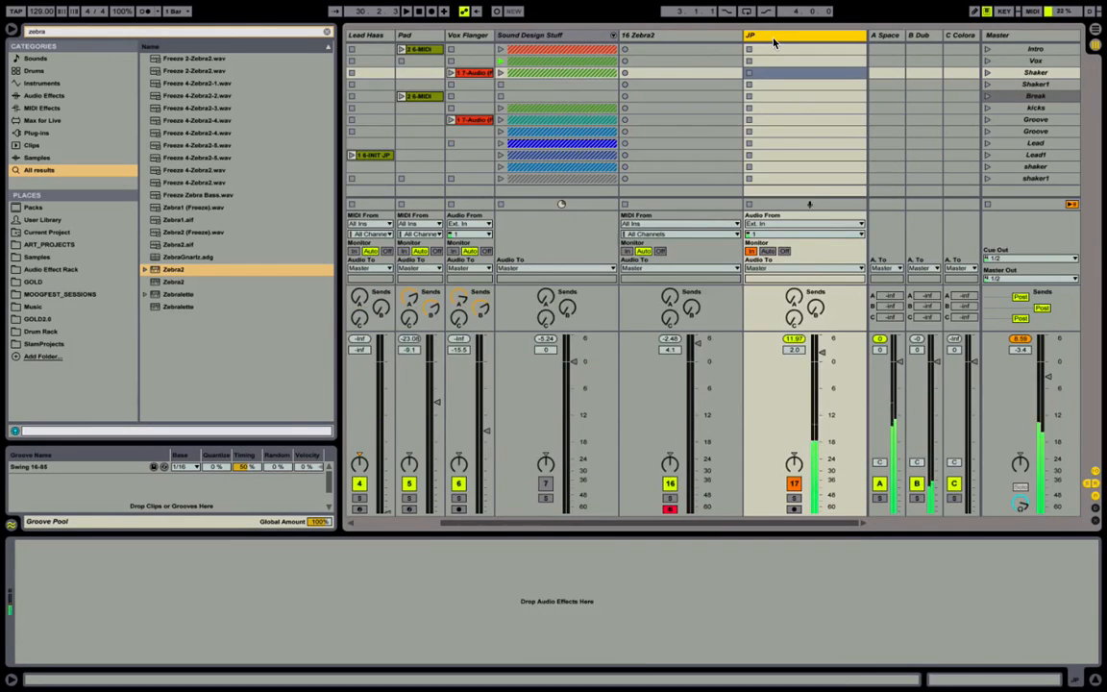
Switch to GoToMeeting and arrange the viewer and control panel so the participants' webcams are unobstructed.
{"action": "key", "text": "super+Tab"}
{"action": "key", "text": "super+Tab"}
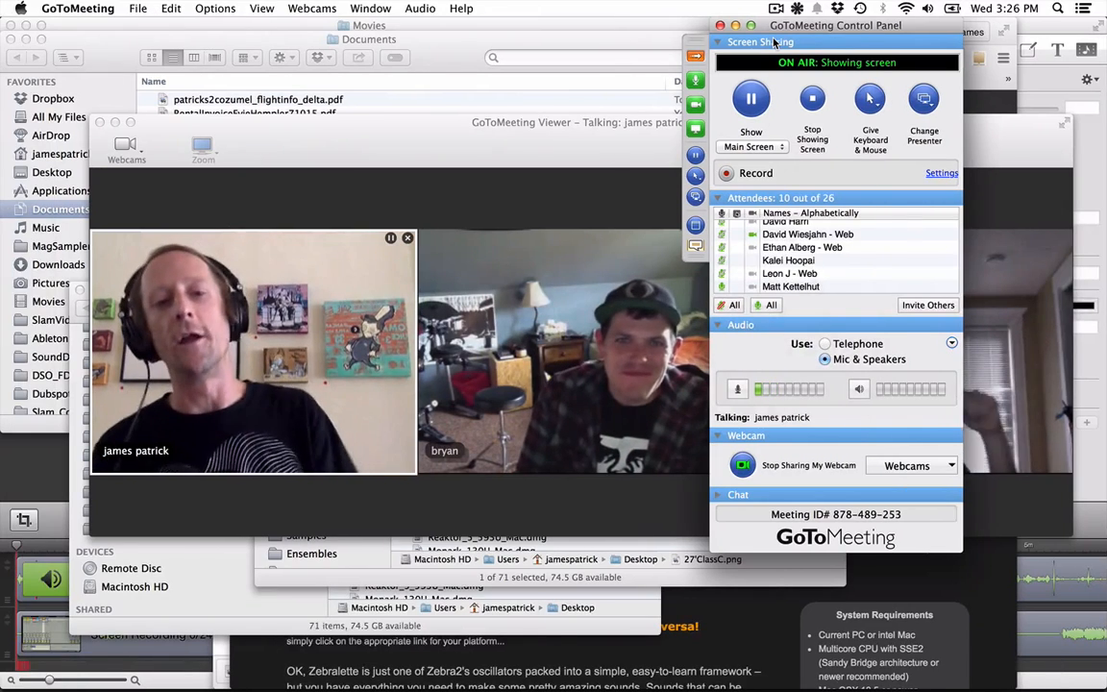
{"action": "left_click_drag", "start_coordinate": [438, 151], "coordinate": [435, 129]}
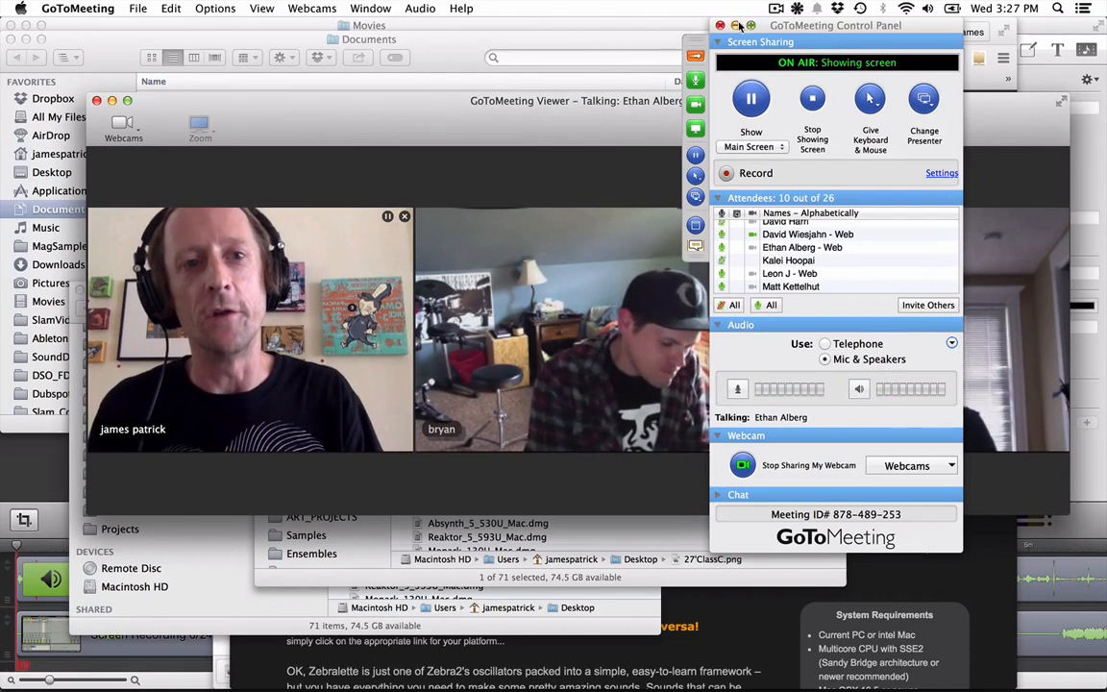
{"action": "left_click_drag", "start_coordinate": [766, 32], "coordinate": [1069, 491]}
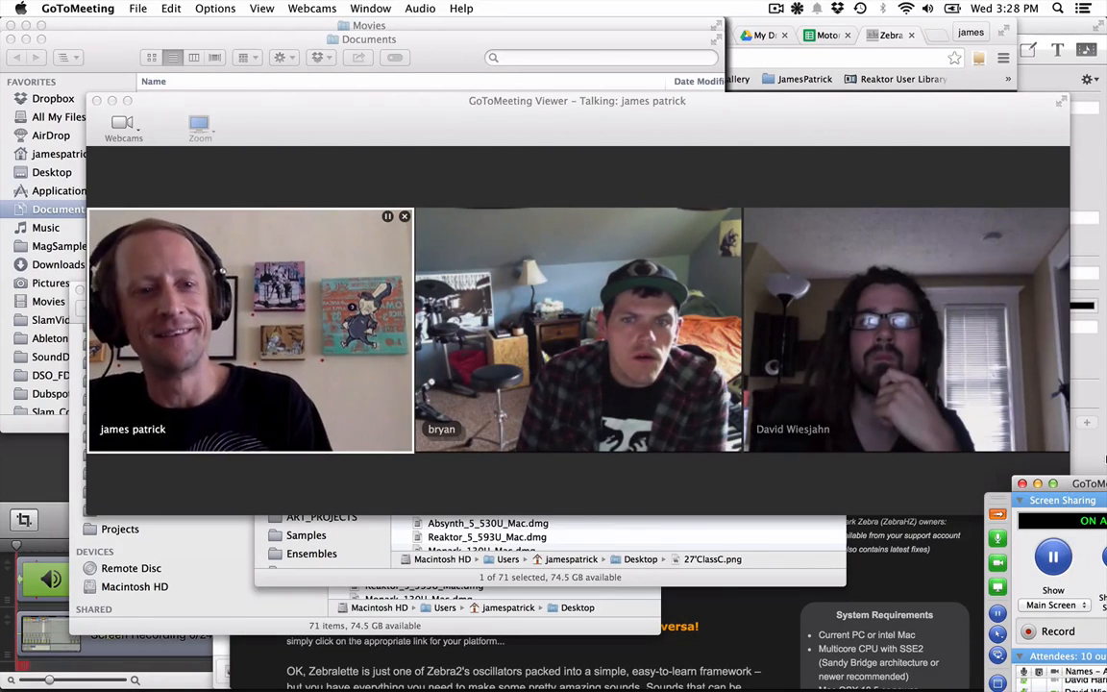
{"action": "left_click_drag", "start_coordinate": [825, 139], "coordinate": [836, 96]}
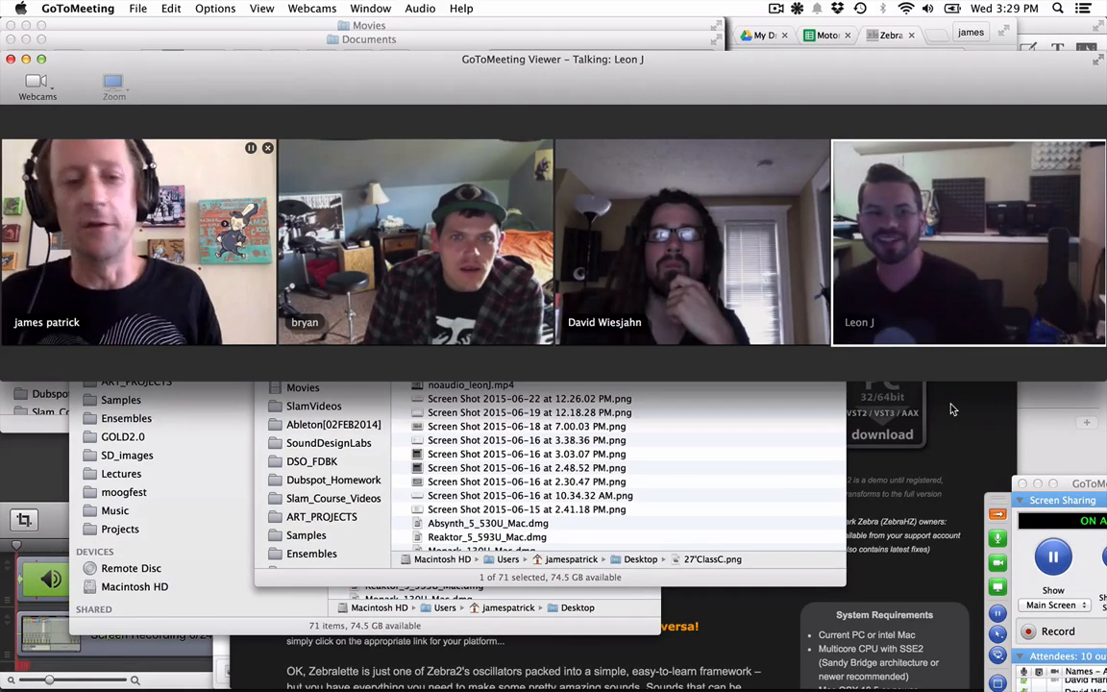
{"action": "left_click_drag", "start_coordinate": [1089, 486], "coordinate": [619, 27]}
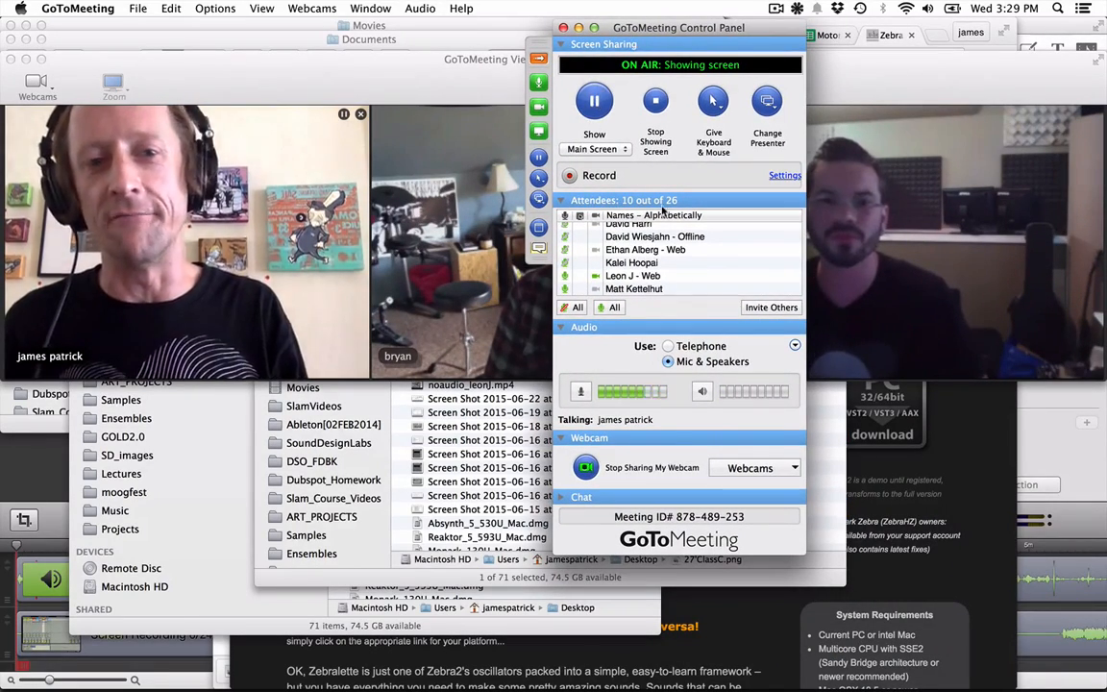
{"action": "left_click_drag", "start_coordinate": [626, 29], "coordinate": [1071, 505]}
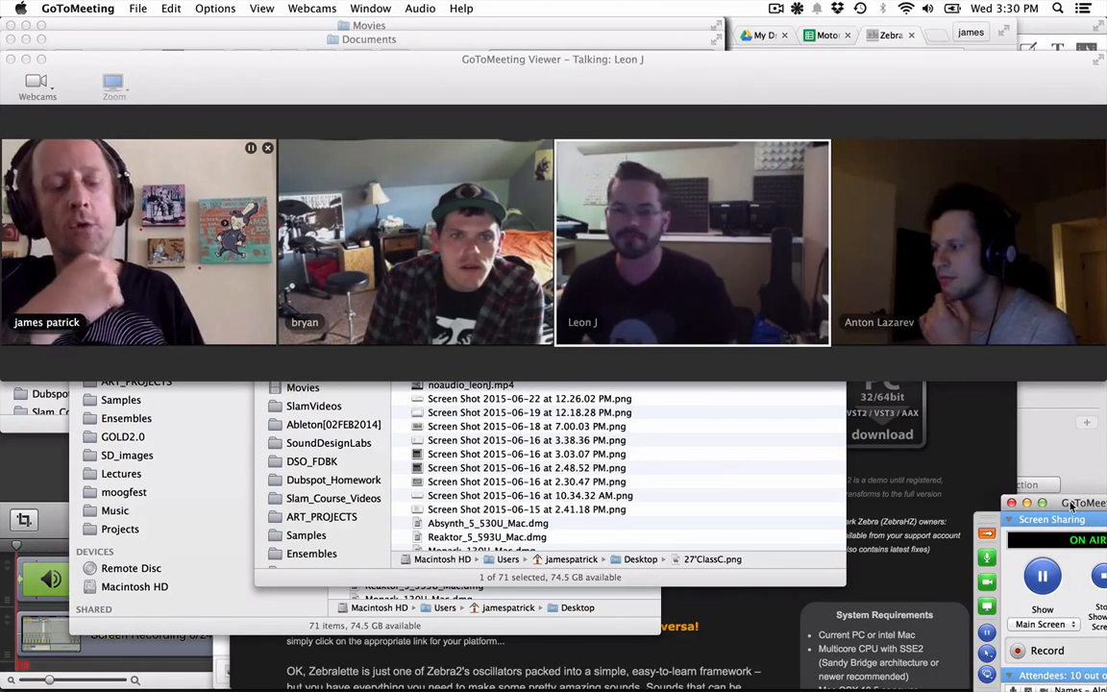
Bring the control panel into full view and check the microphone's available input devices.
{"action": "left_click_drag", "start_coordinate": [1067, 511], "coordinate": [735, 109]}
{"action": "left_click", "coordinate": [698, 467]}
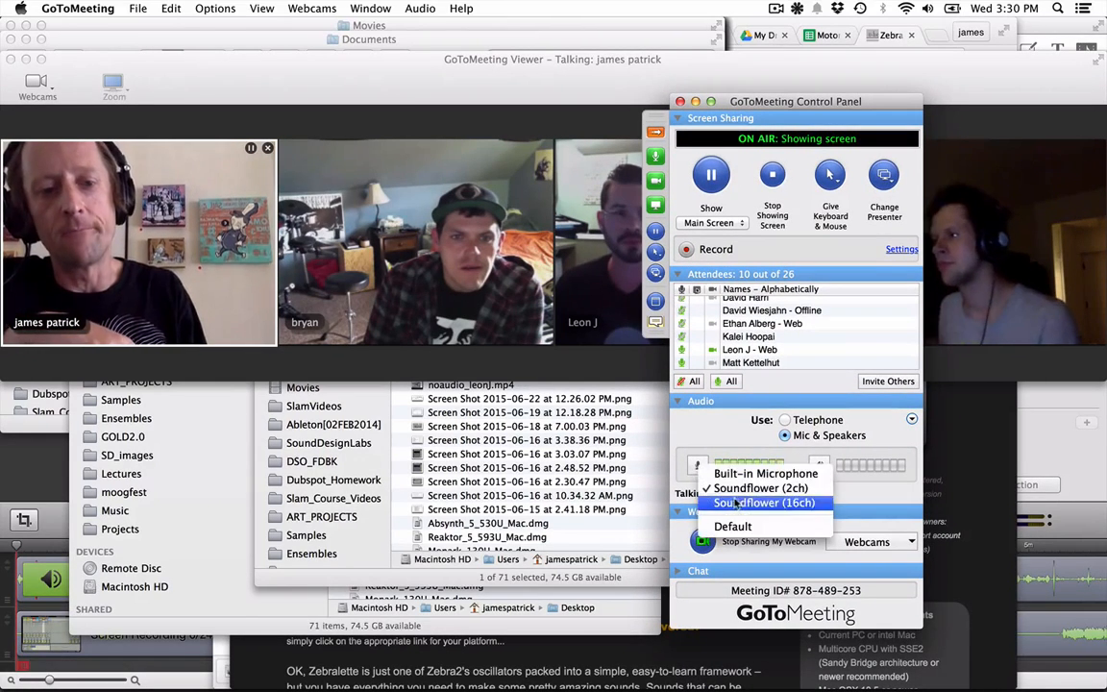
{"action": "left_click", "coordinate": [673, 428]}
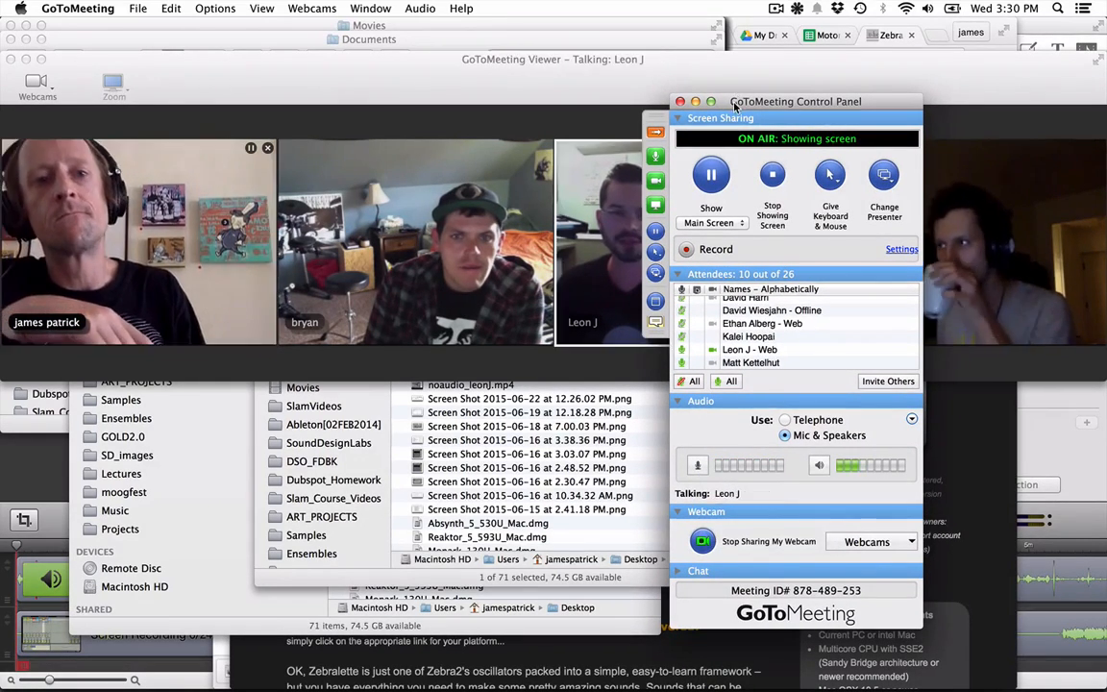
Move the control panel aside and quit Soundflowerbed.
{"action": "left_click_drag", "start_coordinate": [757, 115], "coordinate": [907, 258]}
{"action": "left_click", "coordinate": [719, 8]}
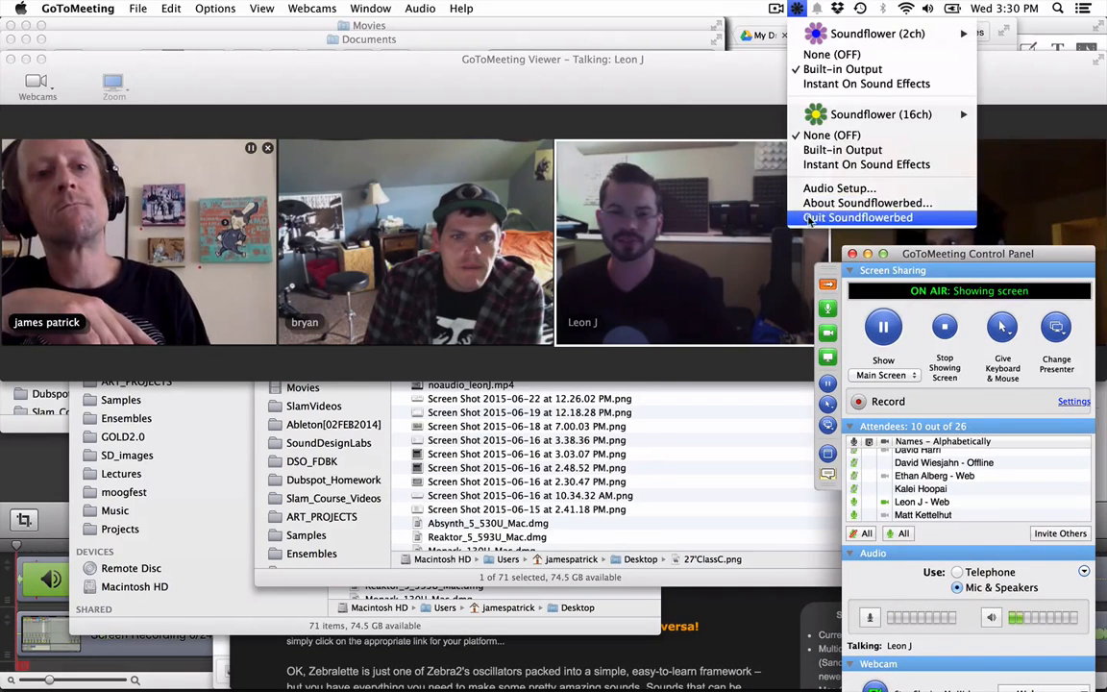
{"action": "left_click", "coordinate": [746, 203]}
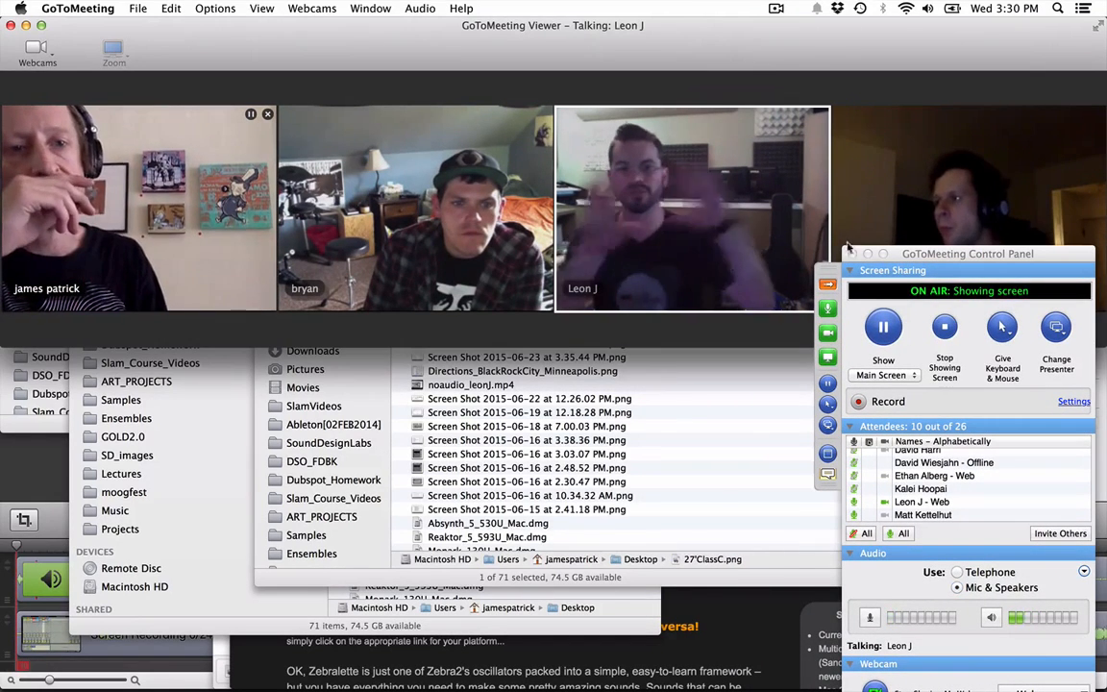
{"action": "left_click", "coordinate": [852, 254]}
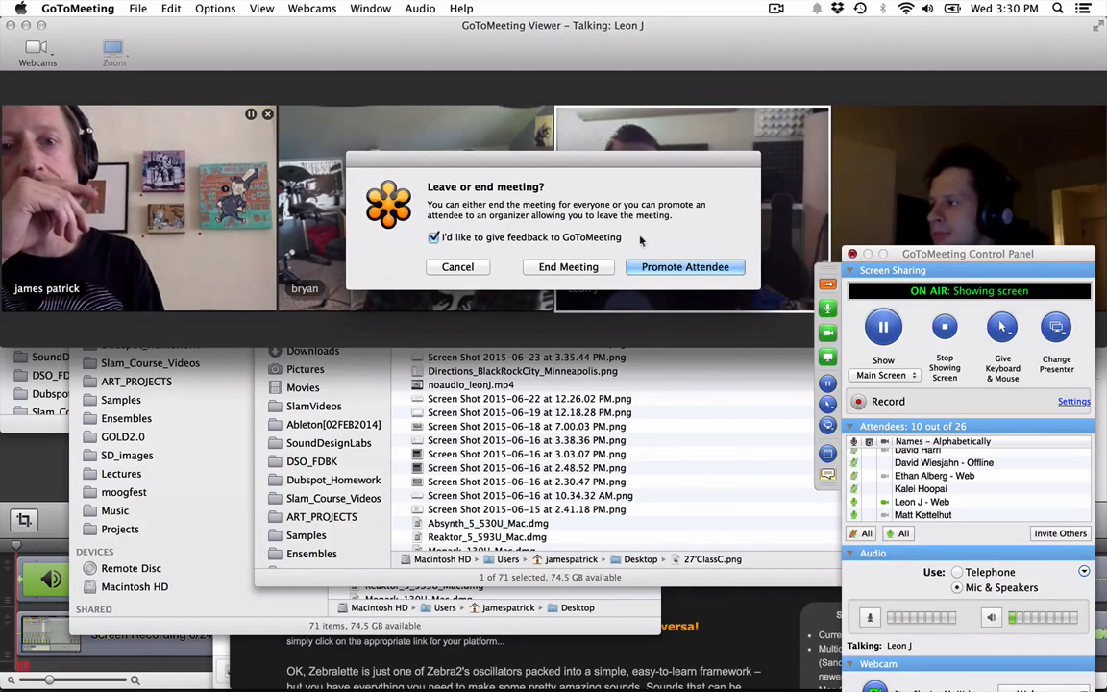
{"action": "left_click", "coordinate": [458, 267]}
{"action": "left_click_drag", "start_coordinate": [925, 252], "coordinate": [1000, 416]}
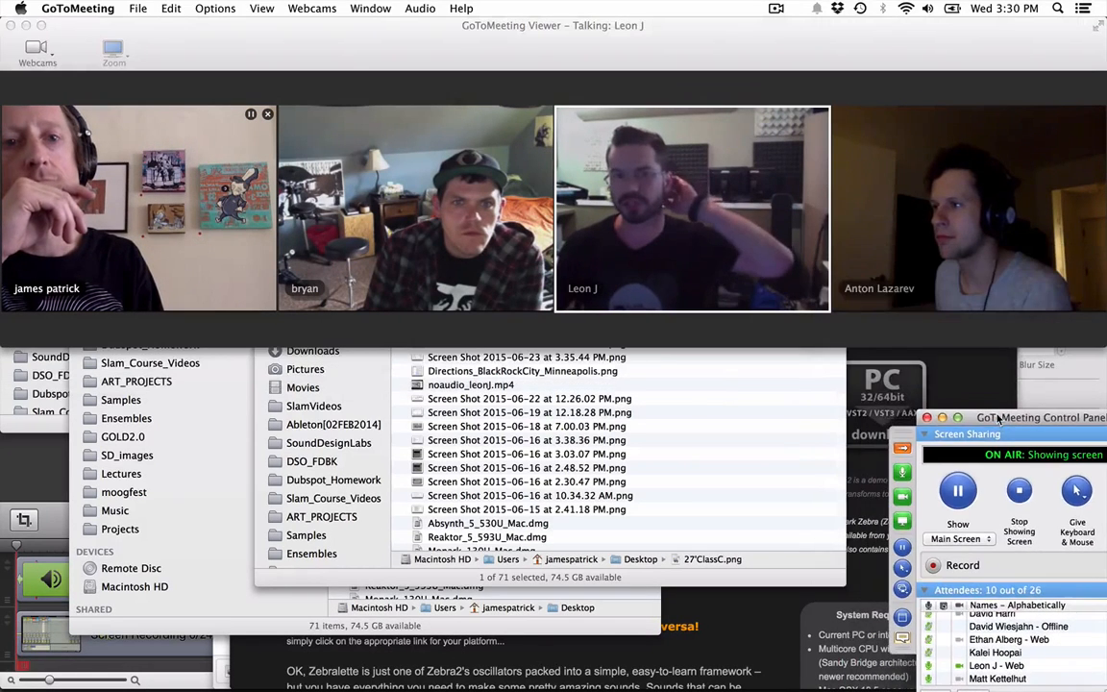
Reposition the meeting viewer so all four webcams fit on screen, and bring the control panel closer.
{"action": "mouse_move", "coordinate": [702, 51]}
{"action": "left_mouse_down"}
{"action": "mouse_move", "coordinate": [684, 51]}
{"action": "mouse_move", "coordinate": [709, 47]}
{"action": "left_mouse_up"}
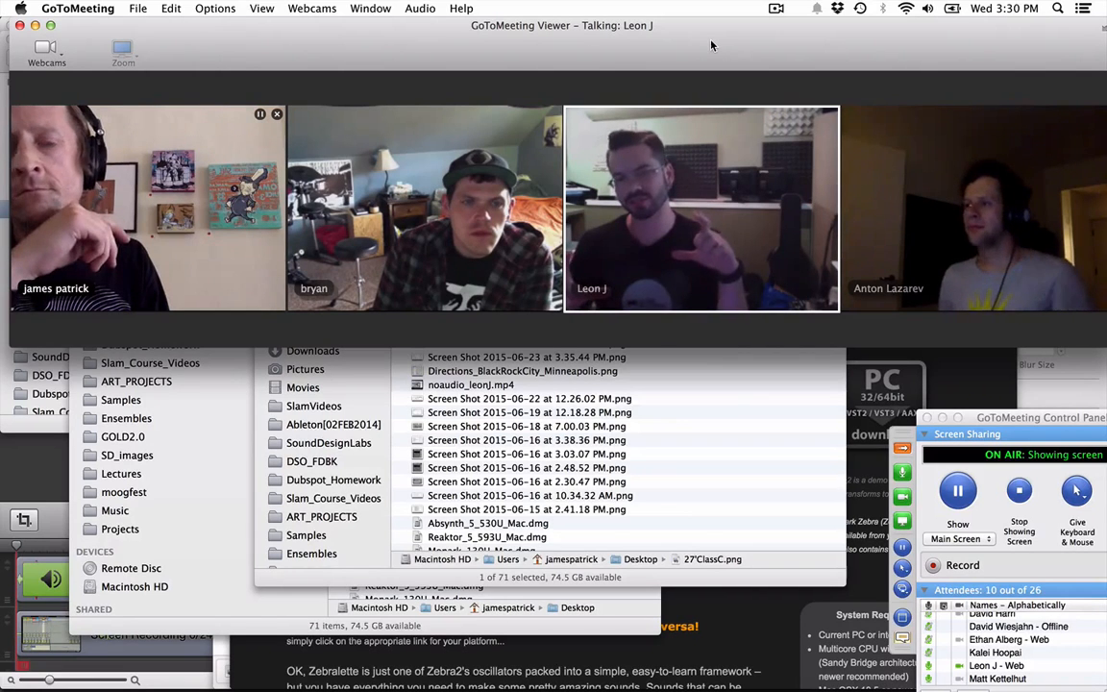
{"action": "mouse_move", "coordinate": [711, 44]}
{"action": "left_mouse_down"}
{"action": "mouse_move", "coordinate": [585, 49]}
{"action": "mouse_move", "coordinate": [704, 49]}
{"action": "left_mouse_up"}
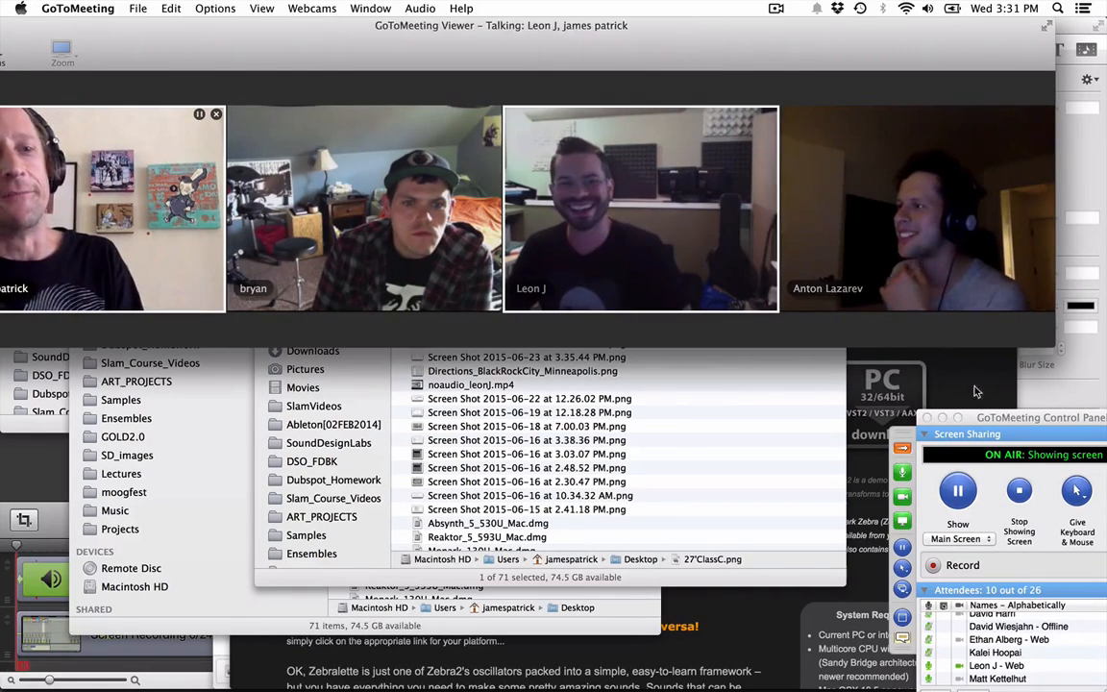
{"action": "left_click_drag", "start_coordinate": [985, 420], "coordinate": [801, 276]}
{"action": "left_click_drag", "start_coordinate": [558, 55], "coordinate": [608, 60]}
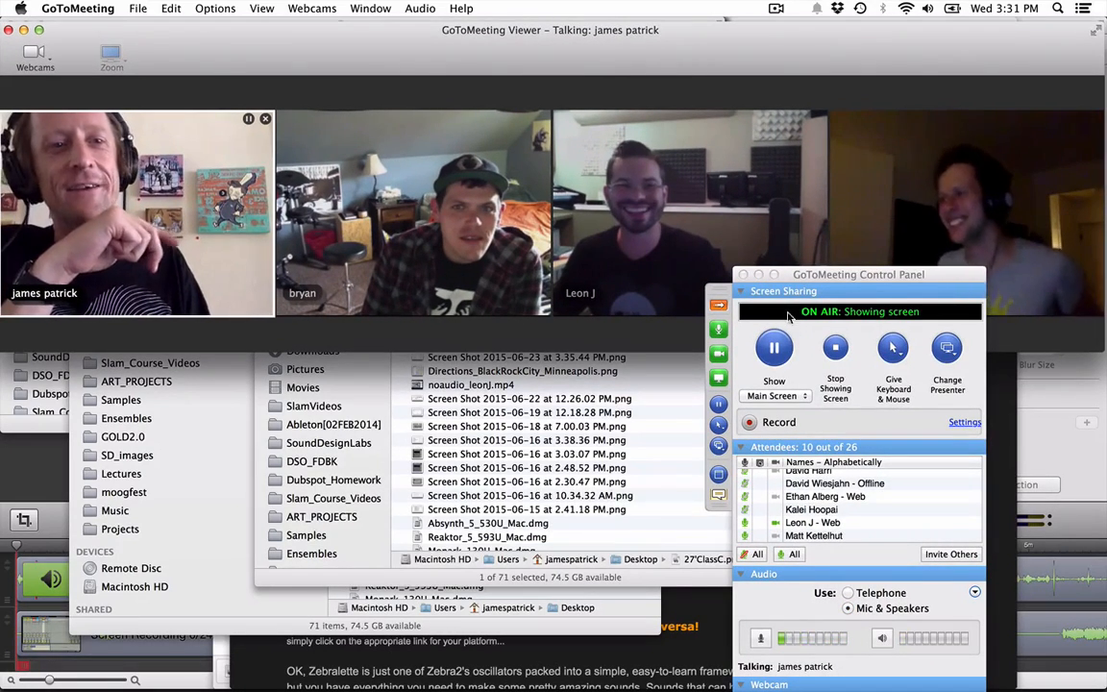
Move the control panel clear of the webcams and start closing the meeting to reach the leave-or-end choice.
{"action": "left_click_drag", "start_coordinate": [811, 276], "coordinate": [947, 428]}
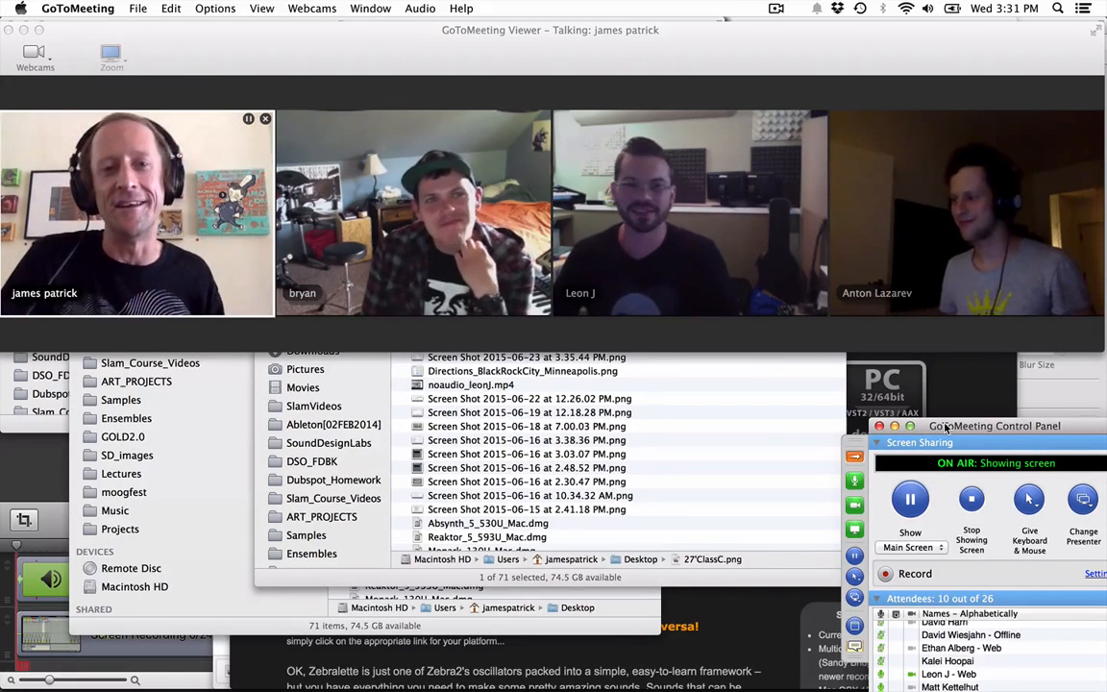
{"action": "left_click", "coordinate": [879, 426]}
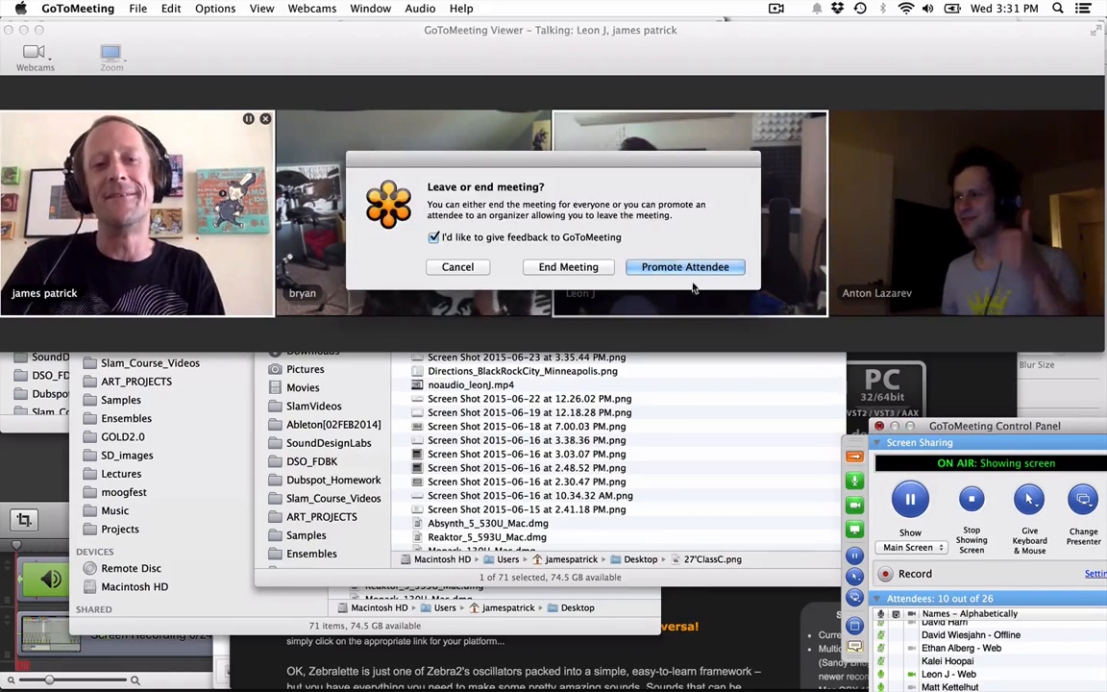